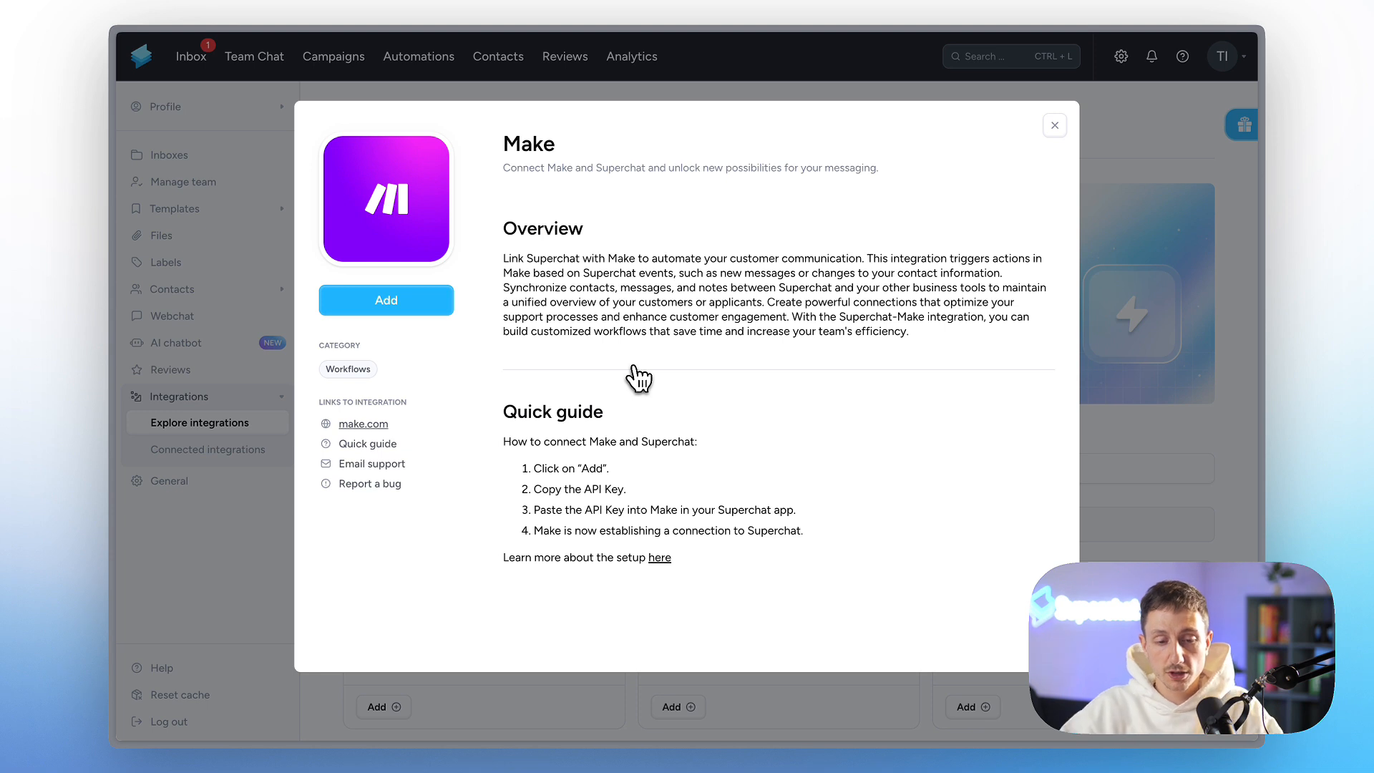
Step: Add the Make integration to Superchat, copy its API key and close the integration details
click(398, 319)
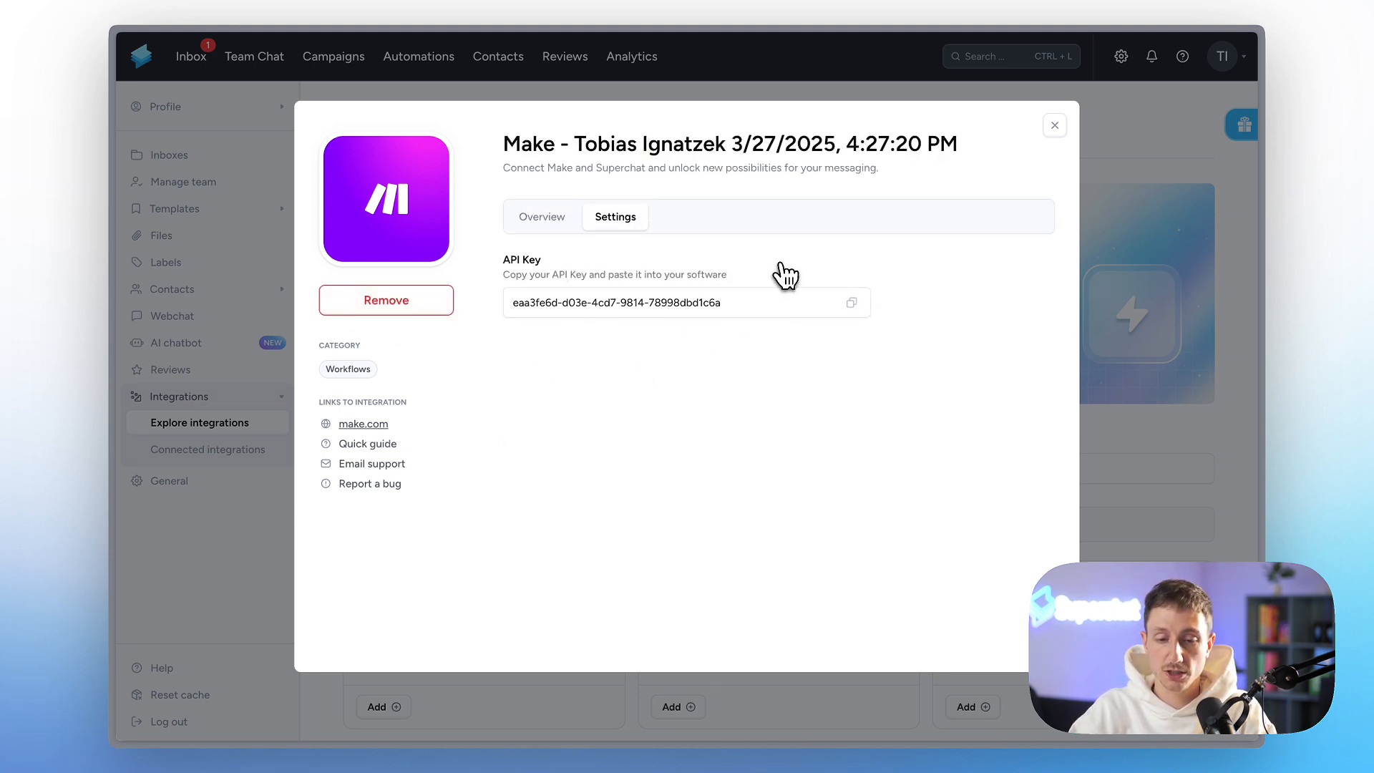
click(852, 302)
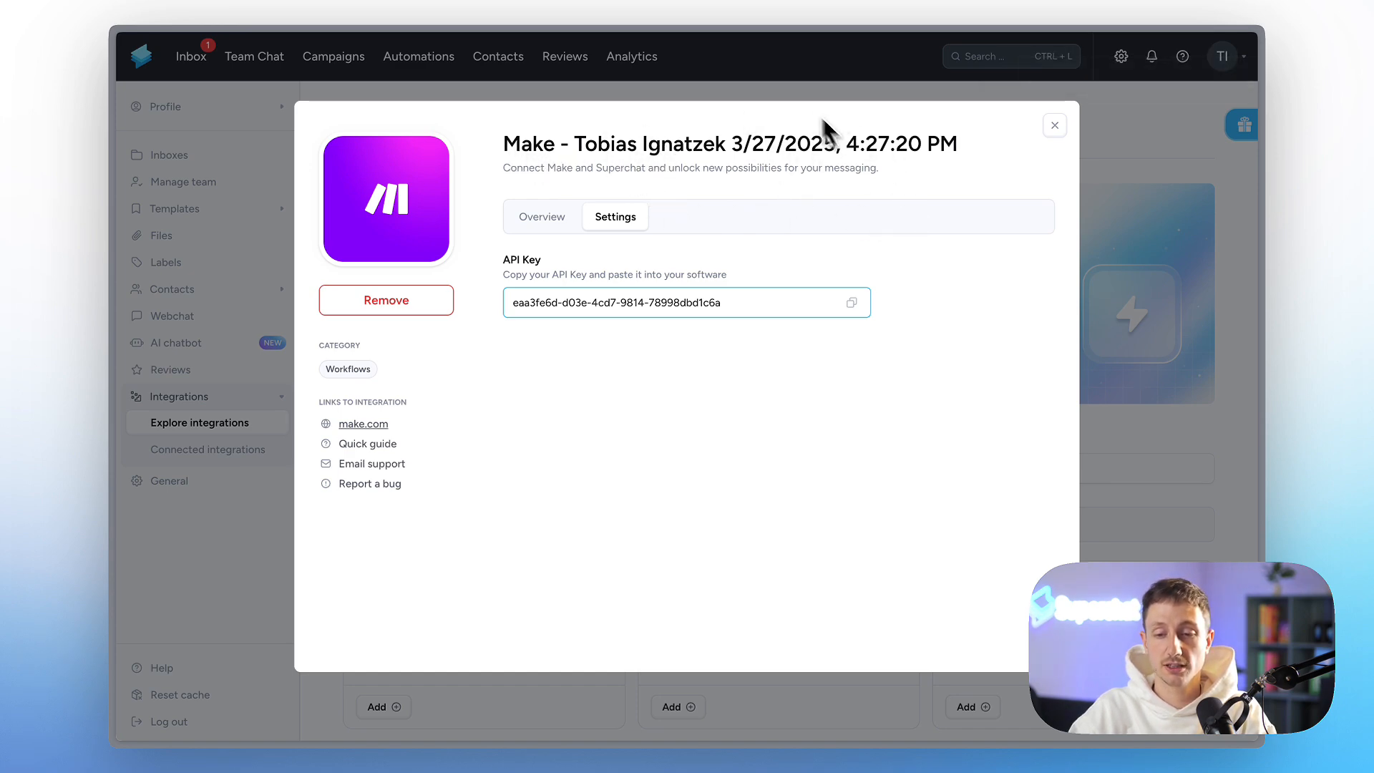
click(1056, 128)
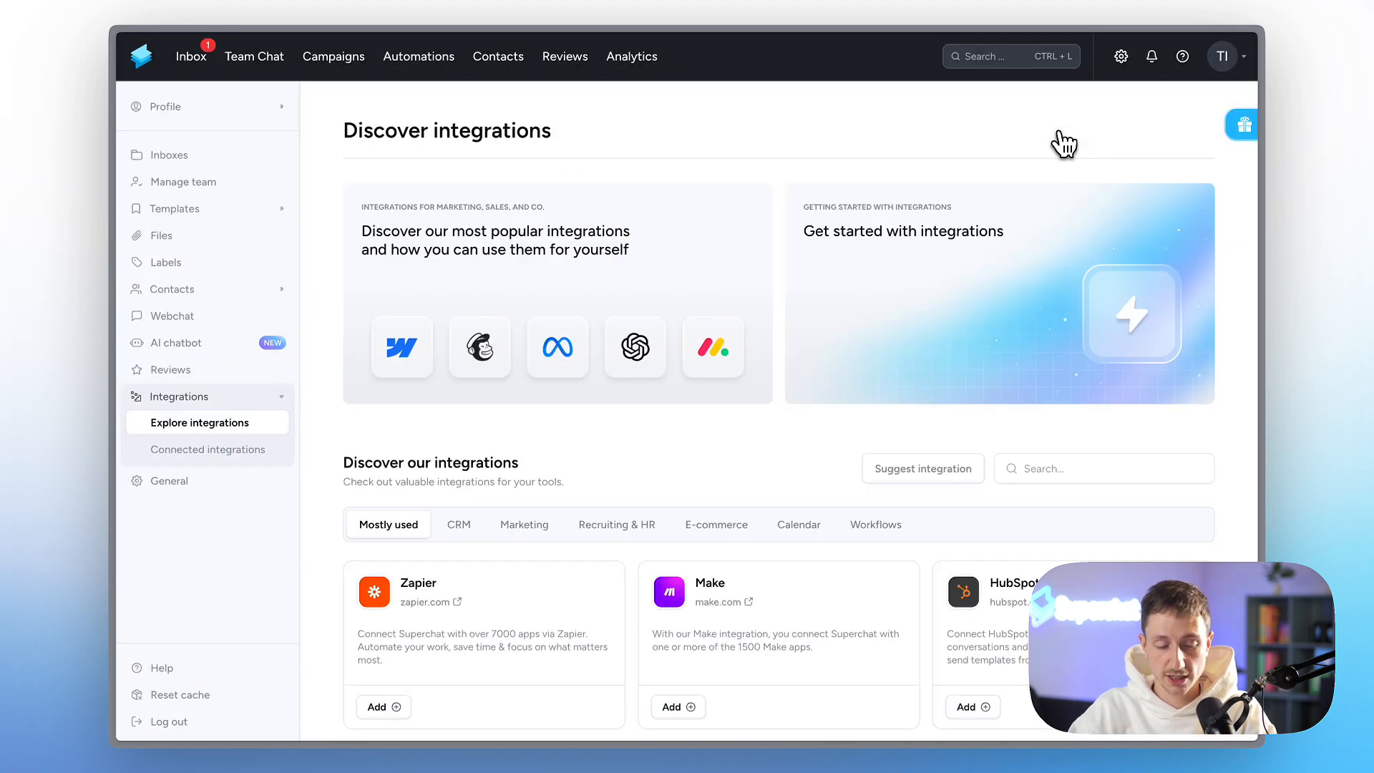
Step: Switch to Make and create a new scenario in the organization
mouse_move(112, 153)
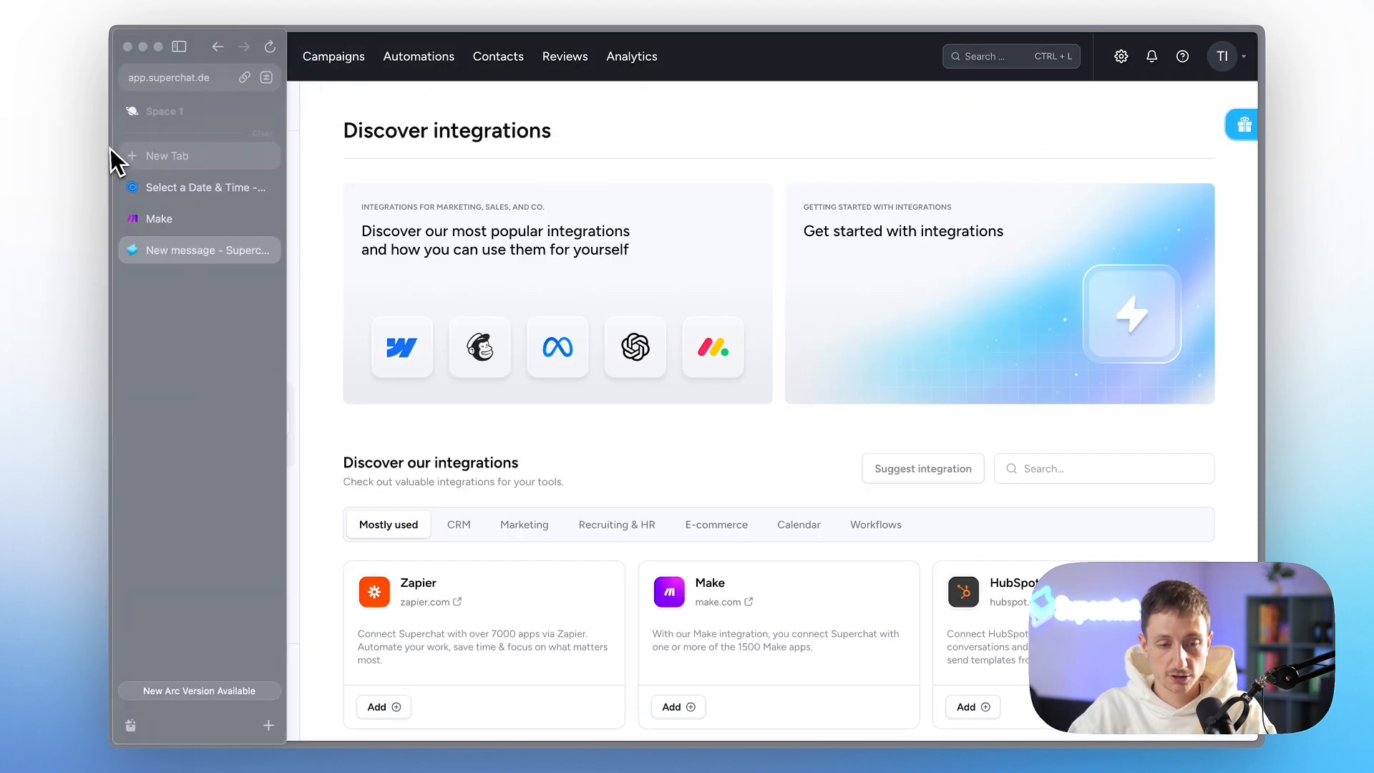
click(196, 226)
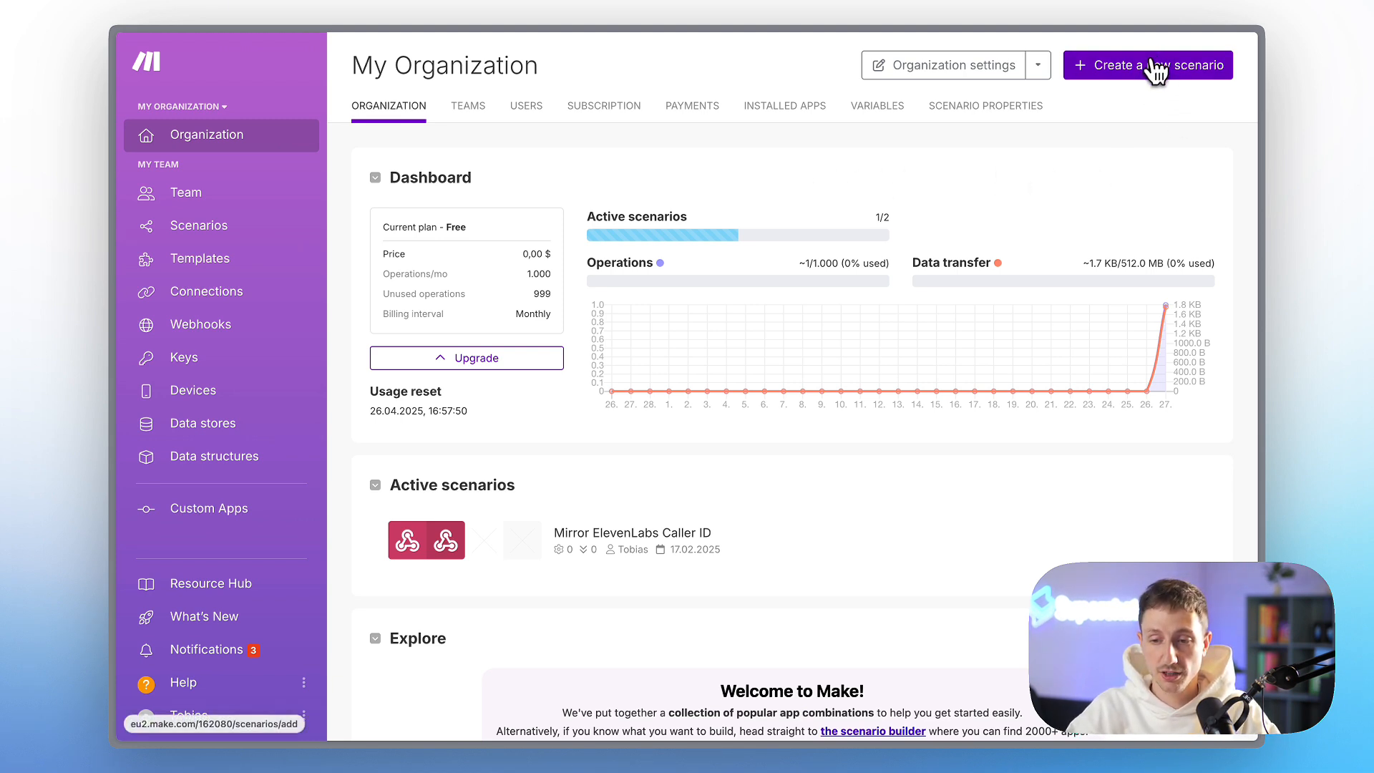
click(1154, 70)
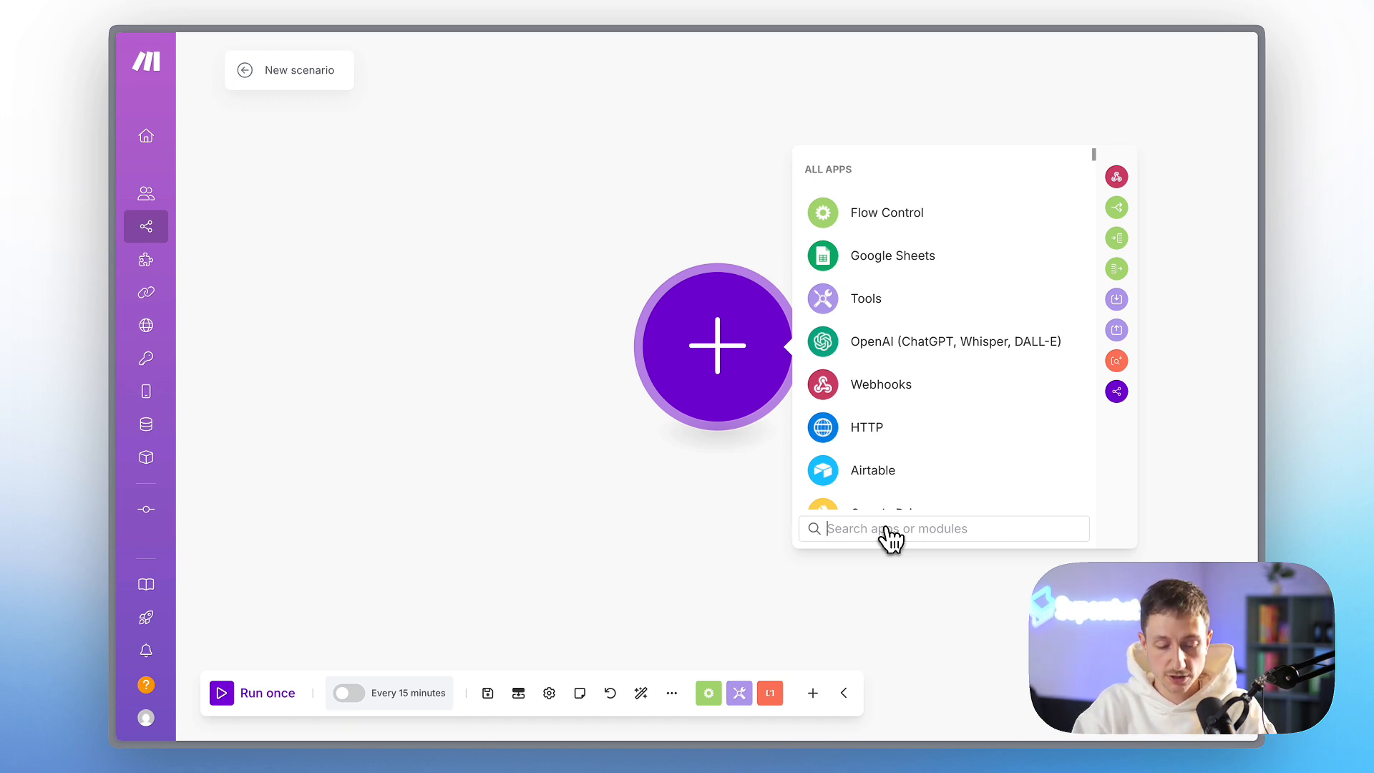
Step: Find Calendly among the apps and add its Watch Events trigger as the scenario's first module
text(Calend)
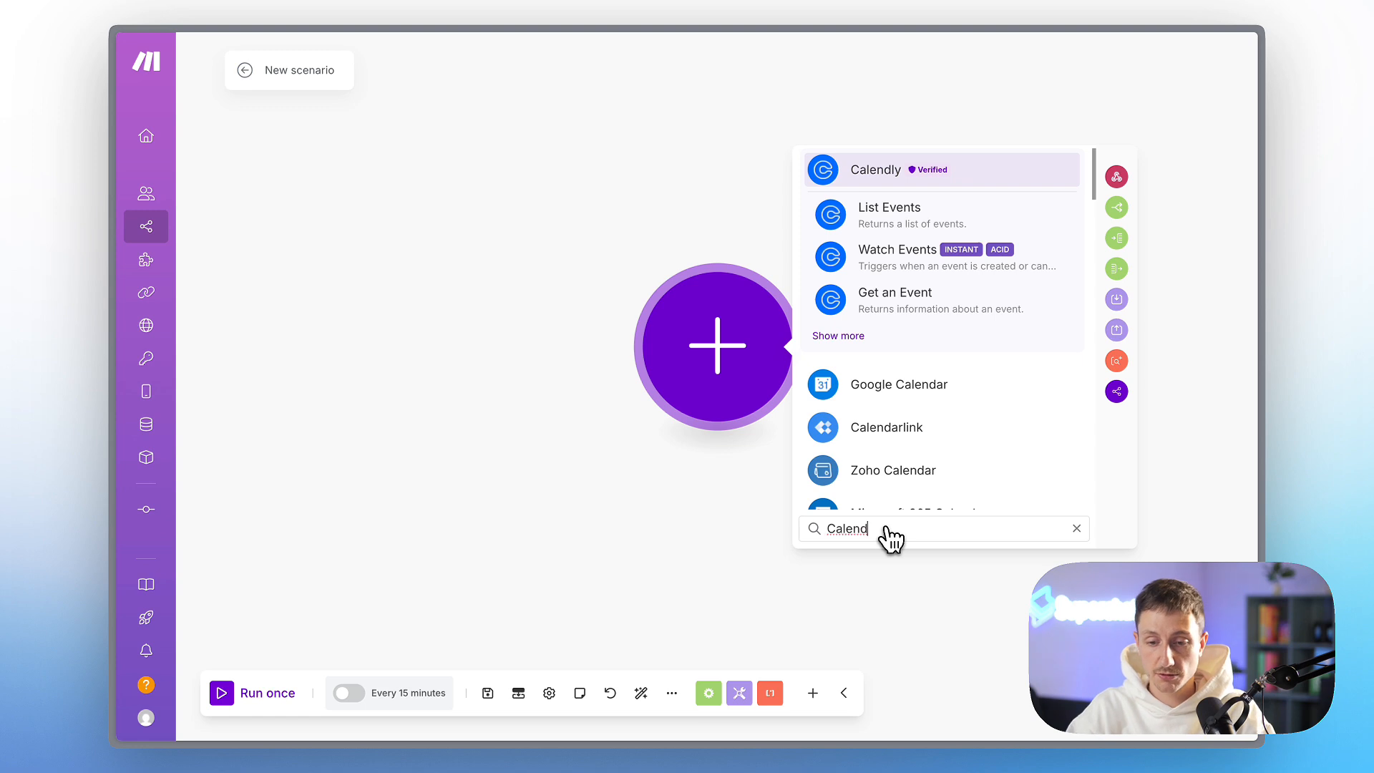
click(853, 337)
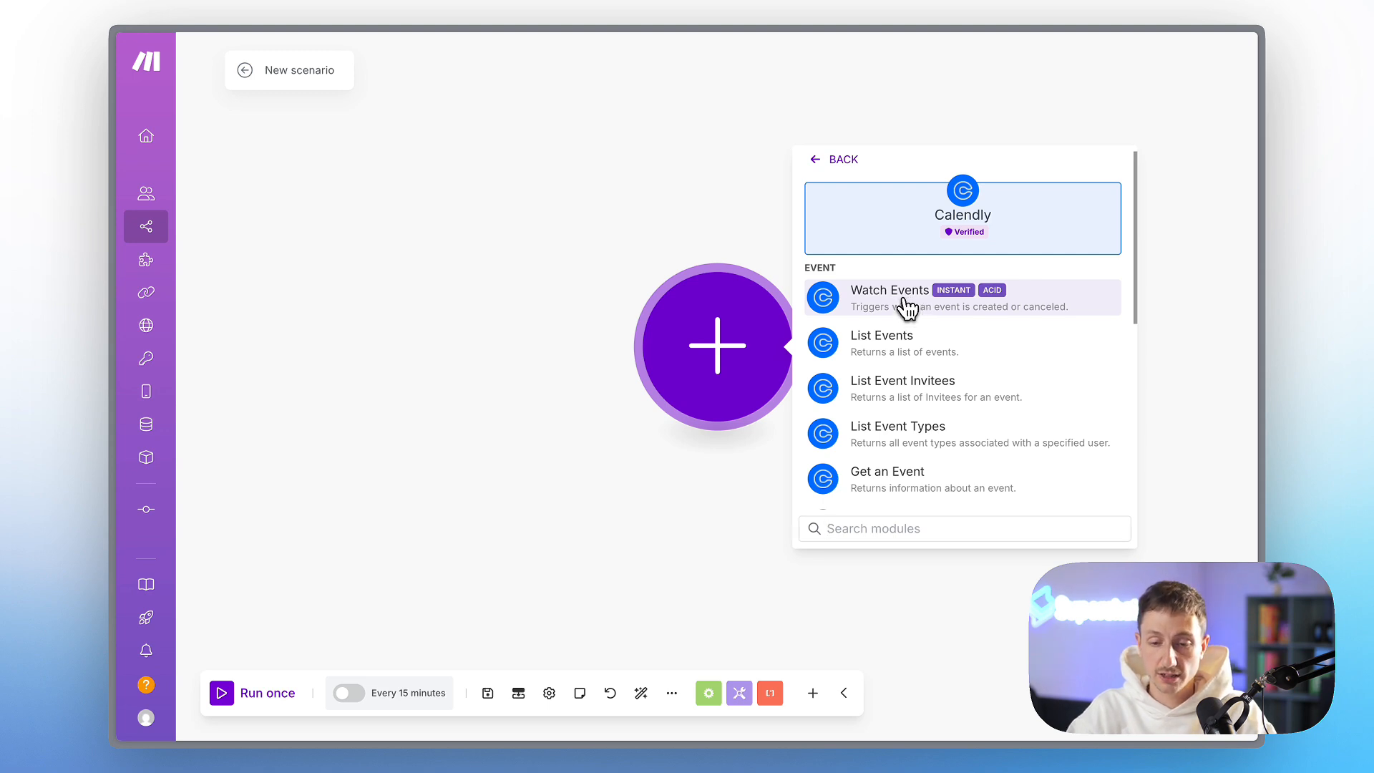
click(909, 308)
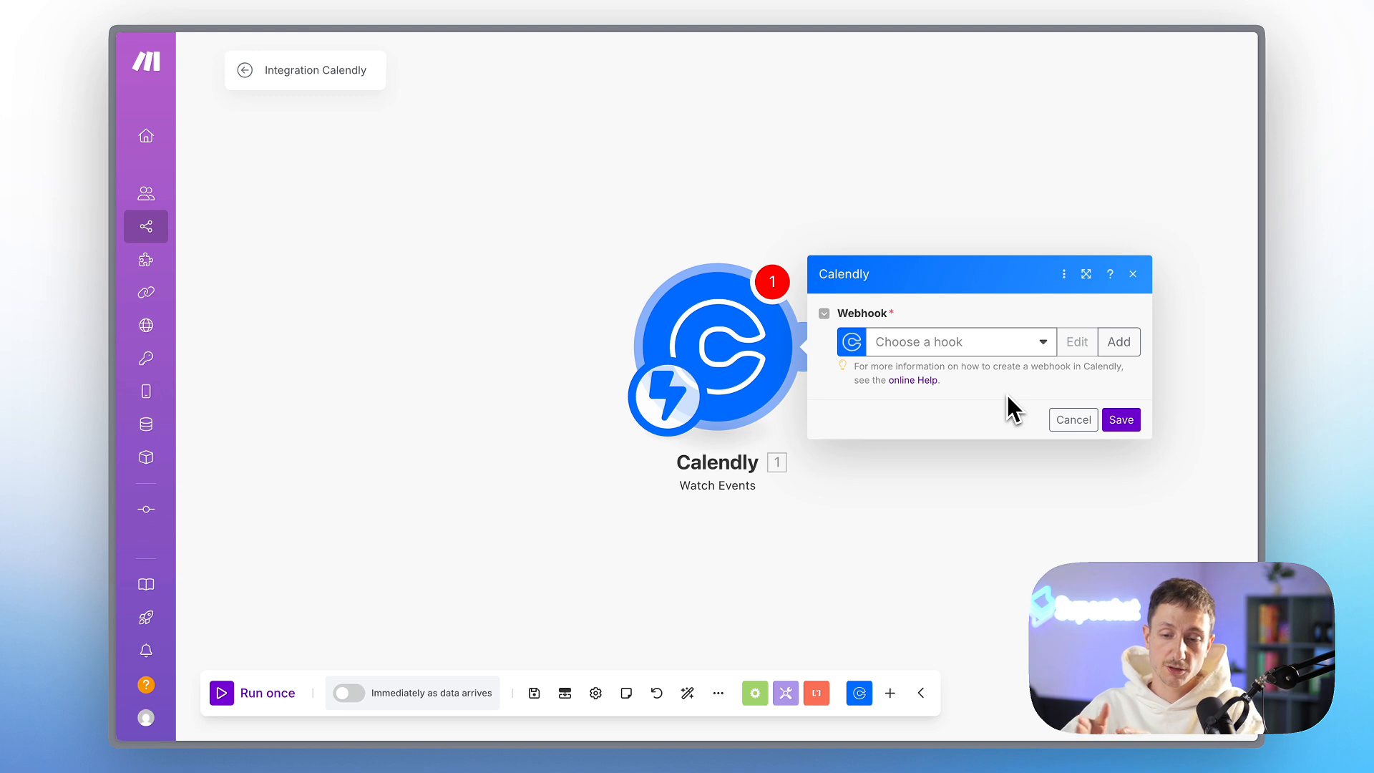
Step: Start a new webhook for the Calendly trigger with the Invitee Created event and the listed Calendly organization URI
click(1122, 355)
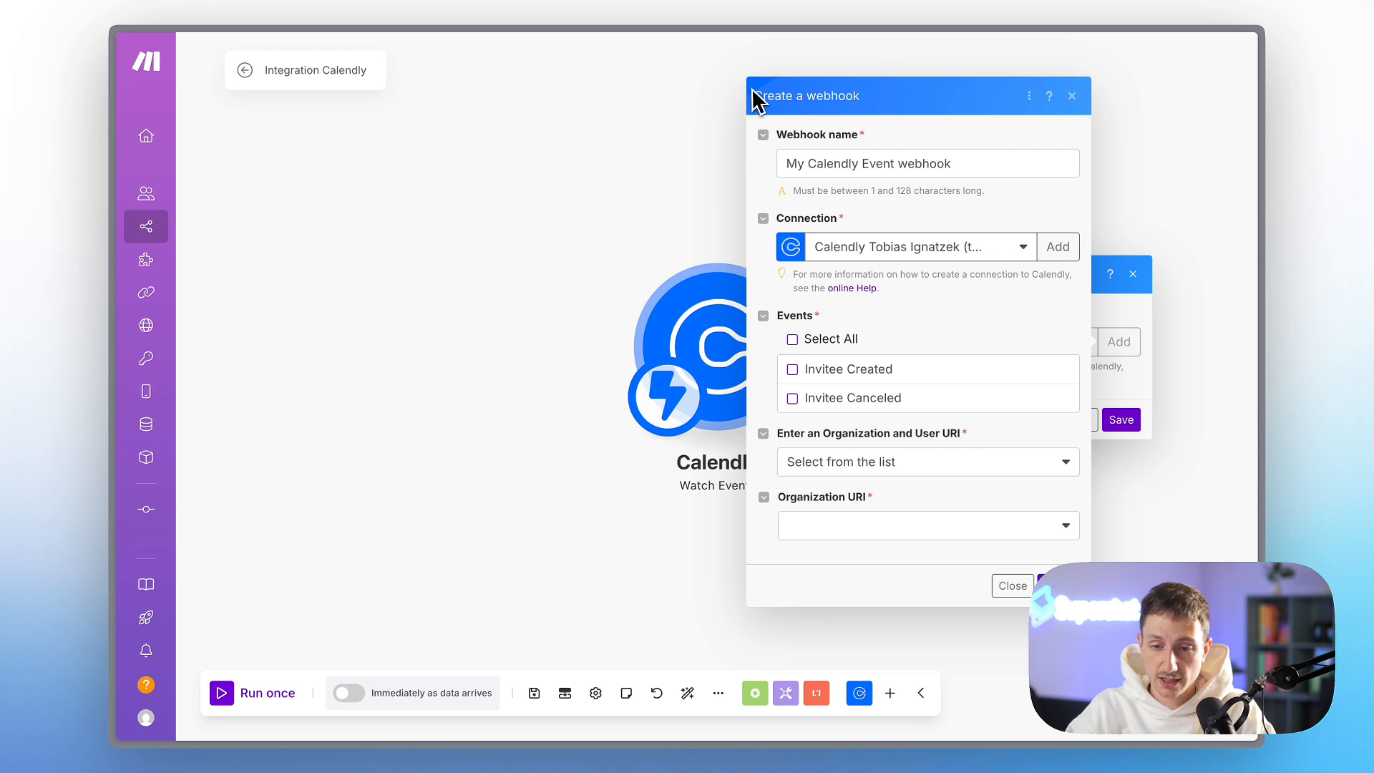
drag(904, 101, 807, 95)
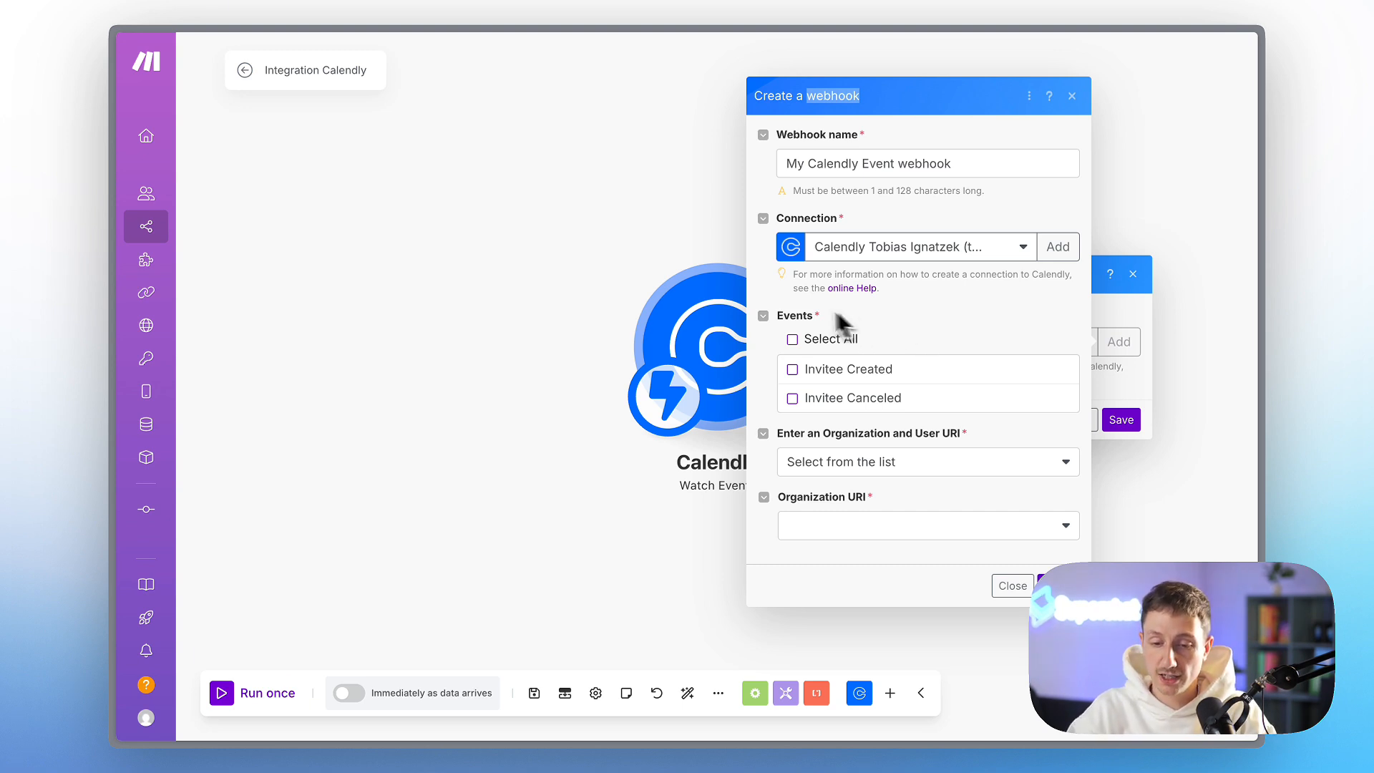
click(859, 370)
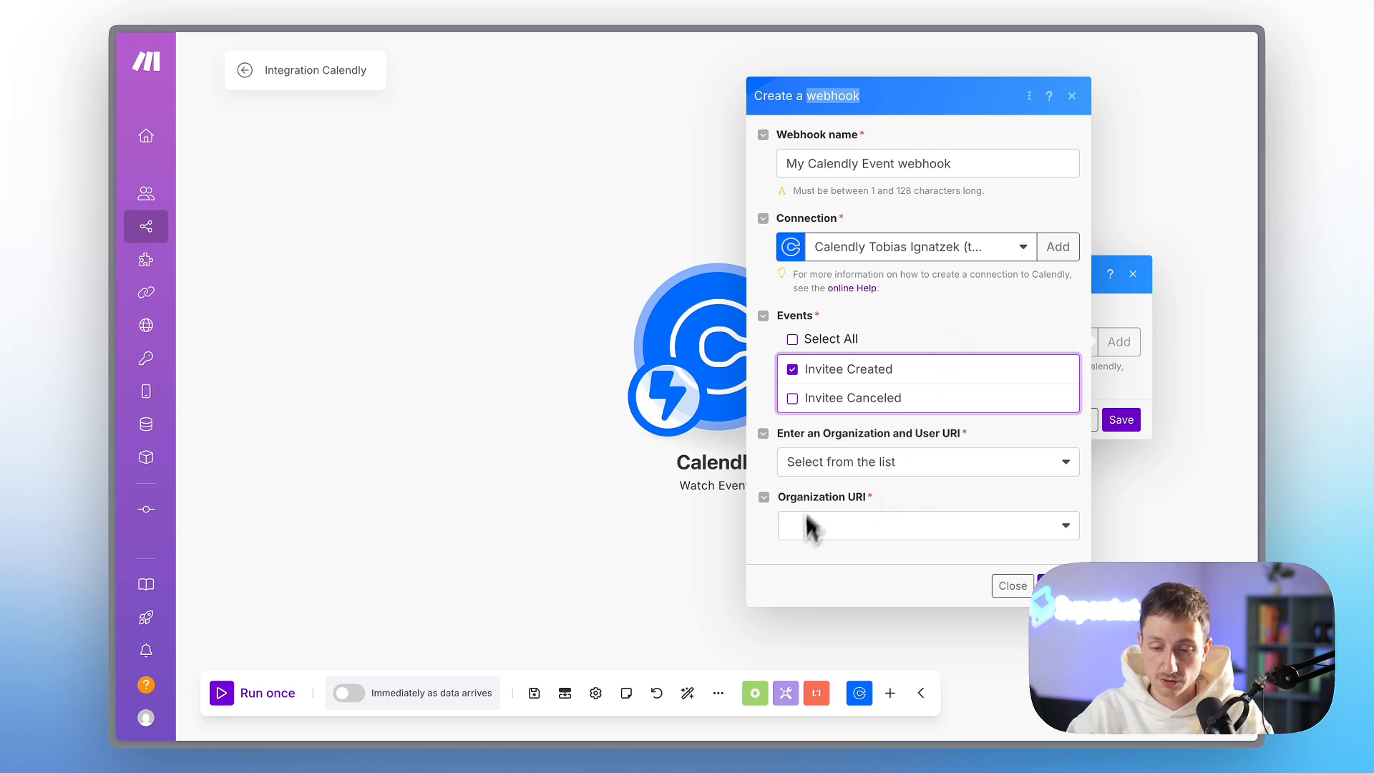
click(835, 531)
click(837, 553)
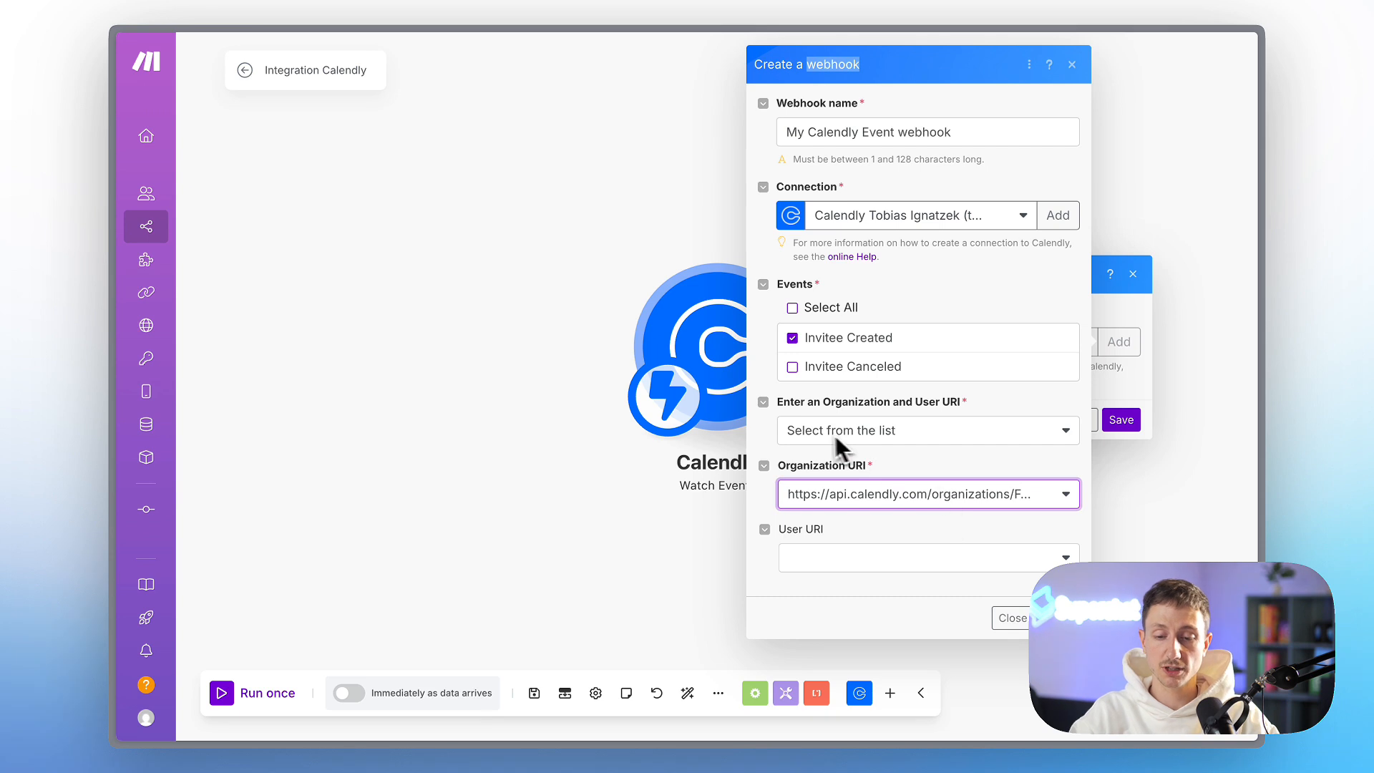
Step: Assign the account owner as the webhook's User URI, then save the webhook and the Calendly module
click(844, 570)
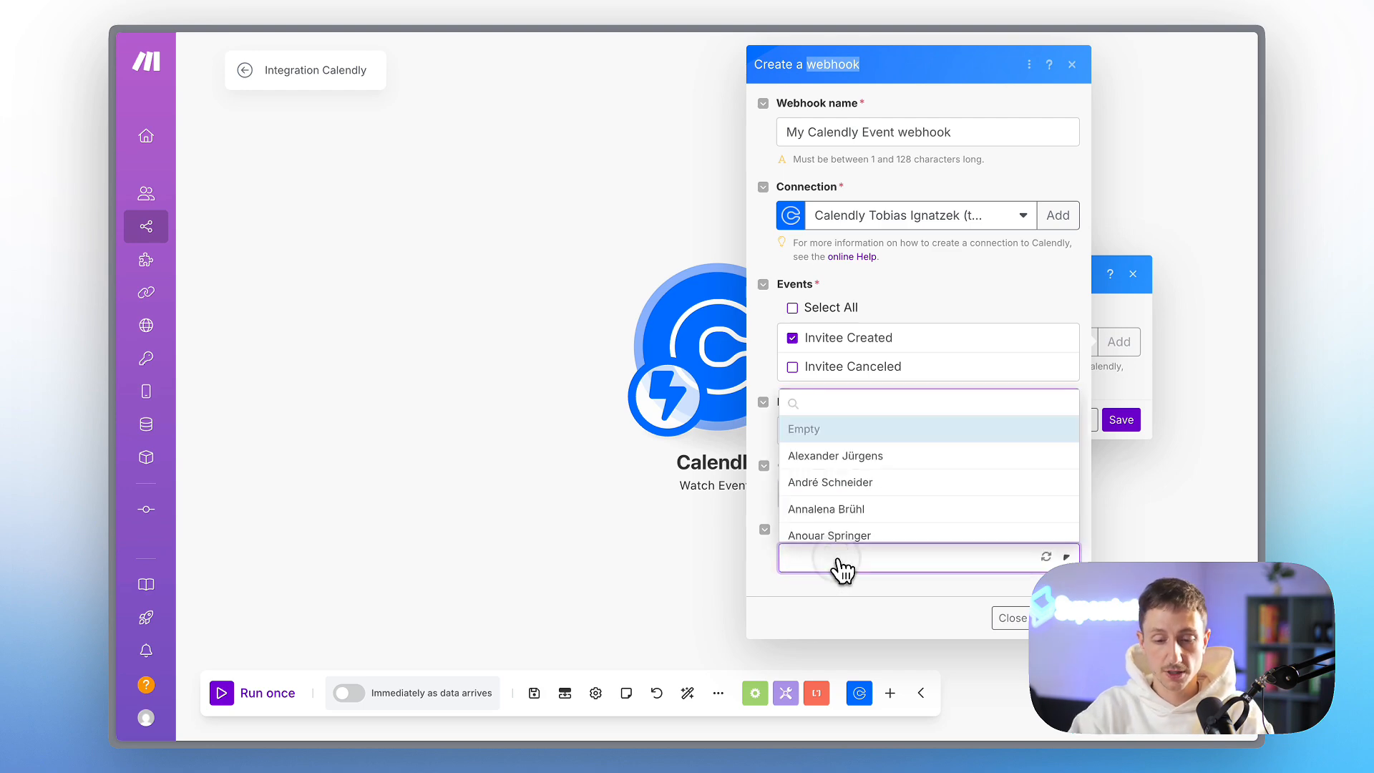
text(Tobias)
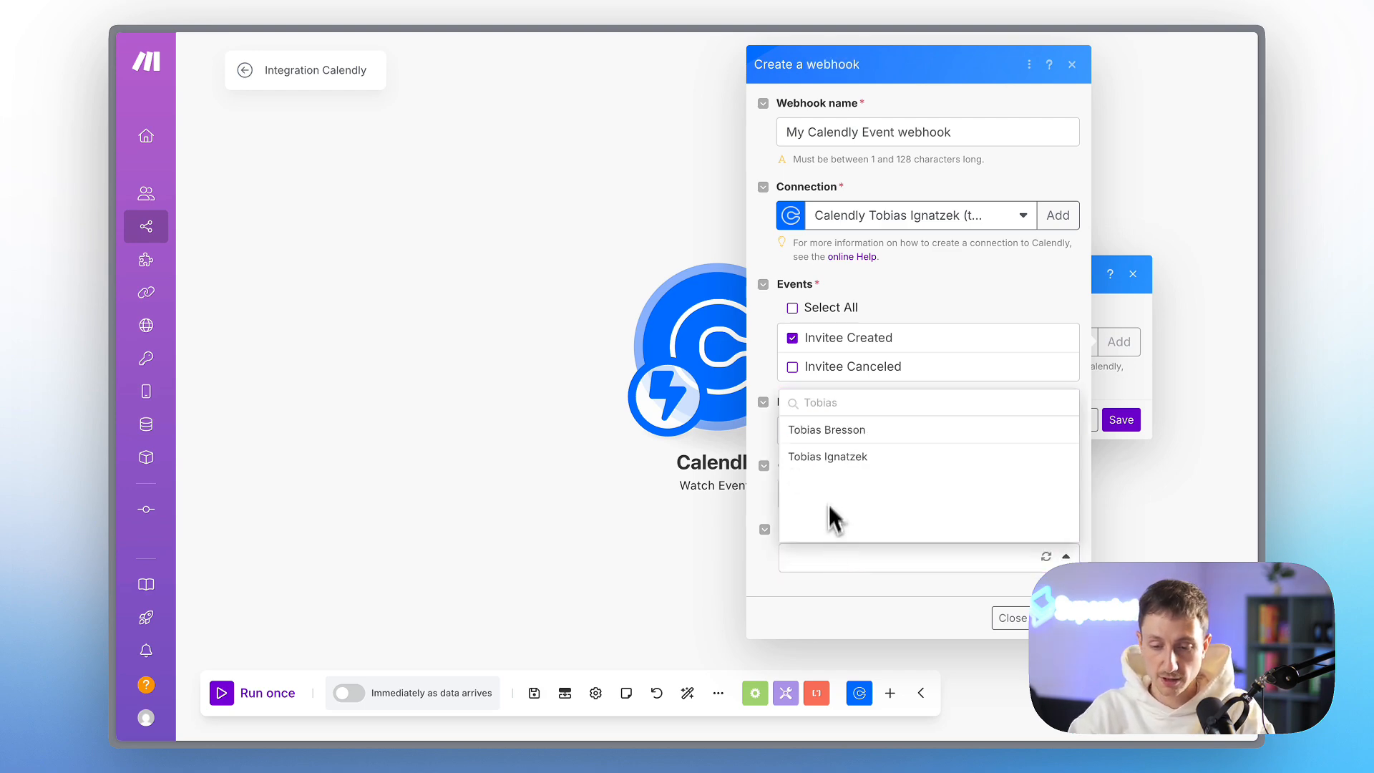
click(836, 461)
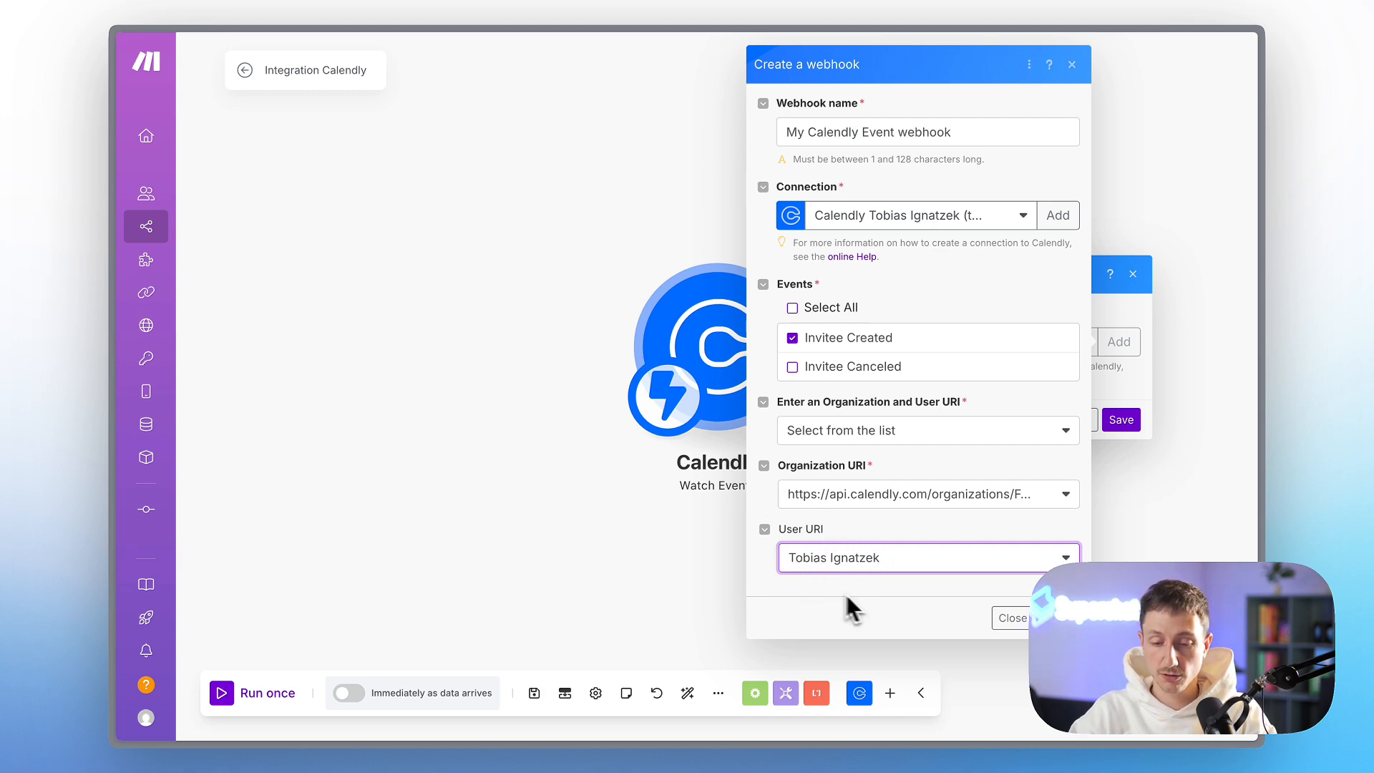
click(895, 619)
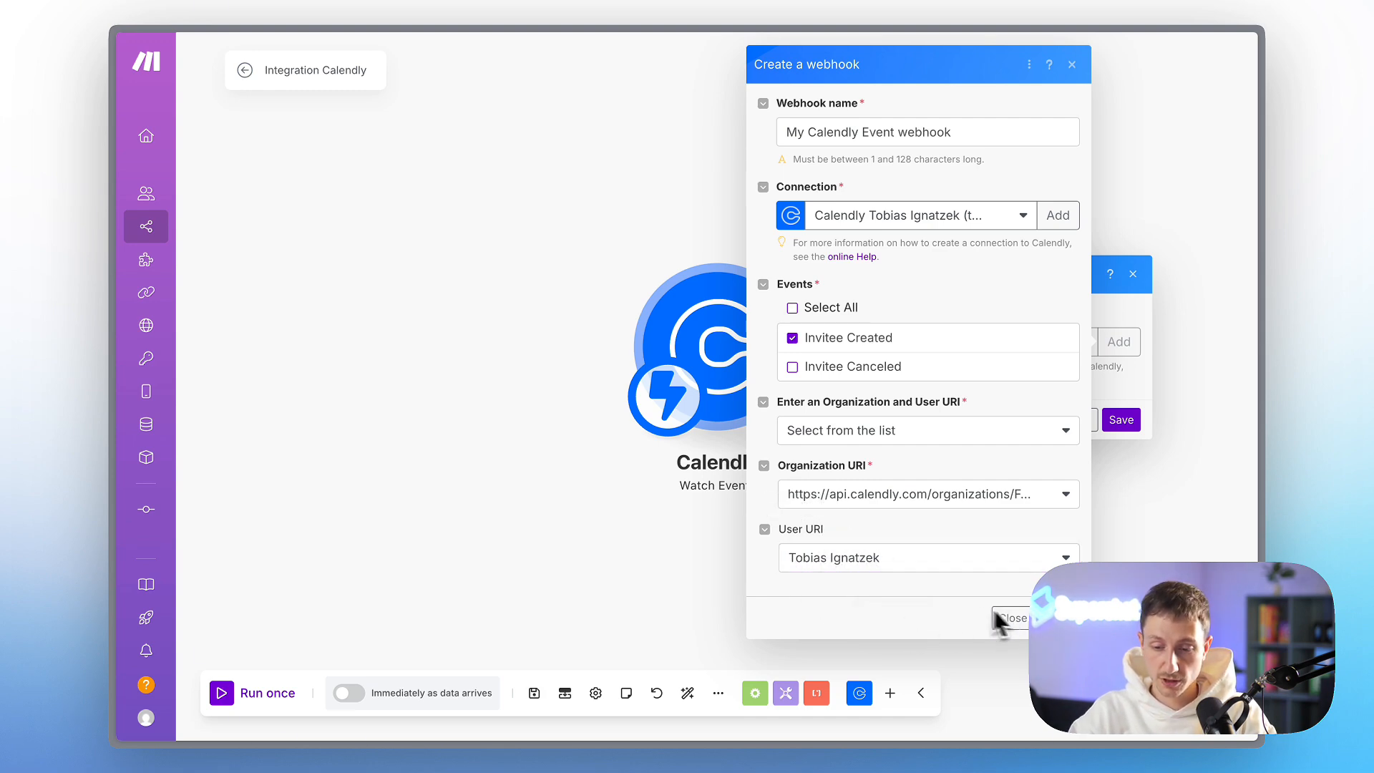
drag(859, 64, 751, 92)
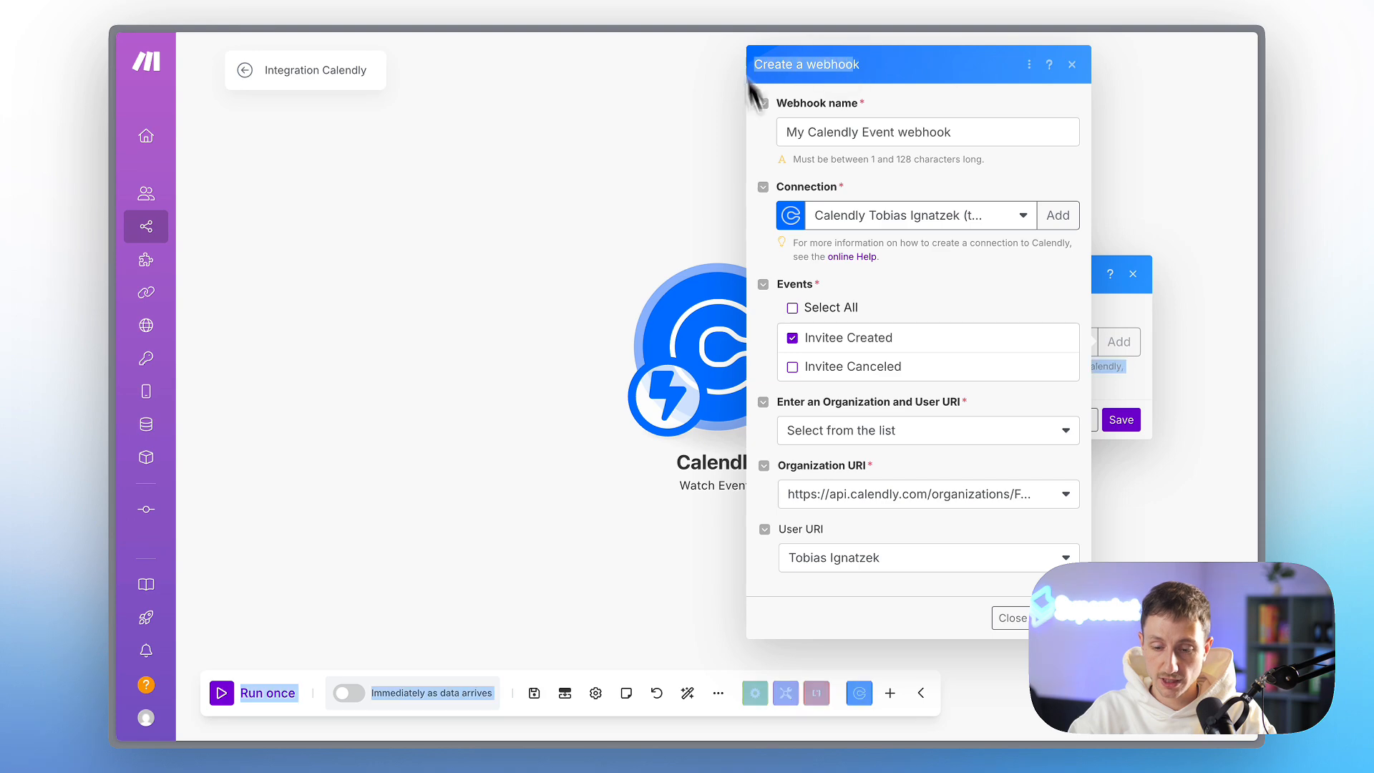
click(952, 585)
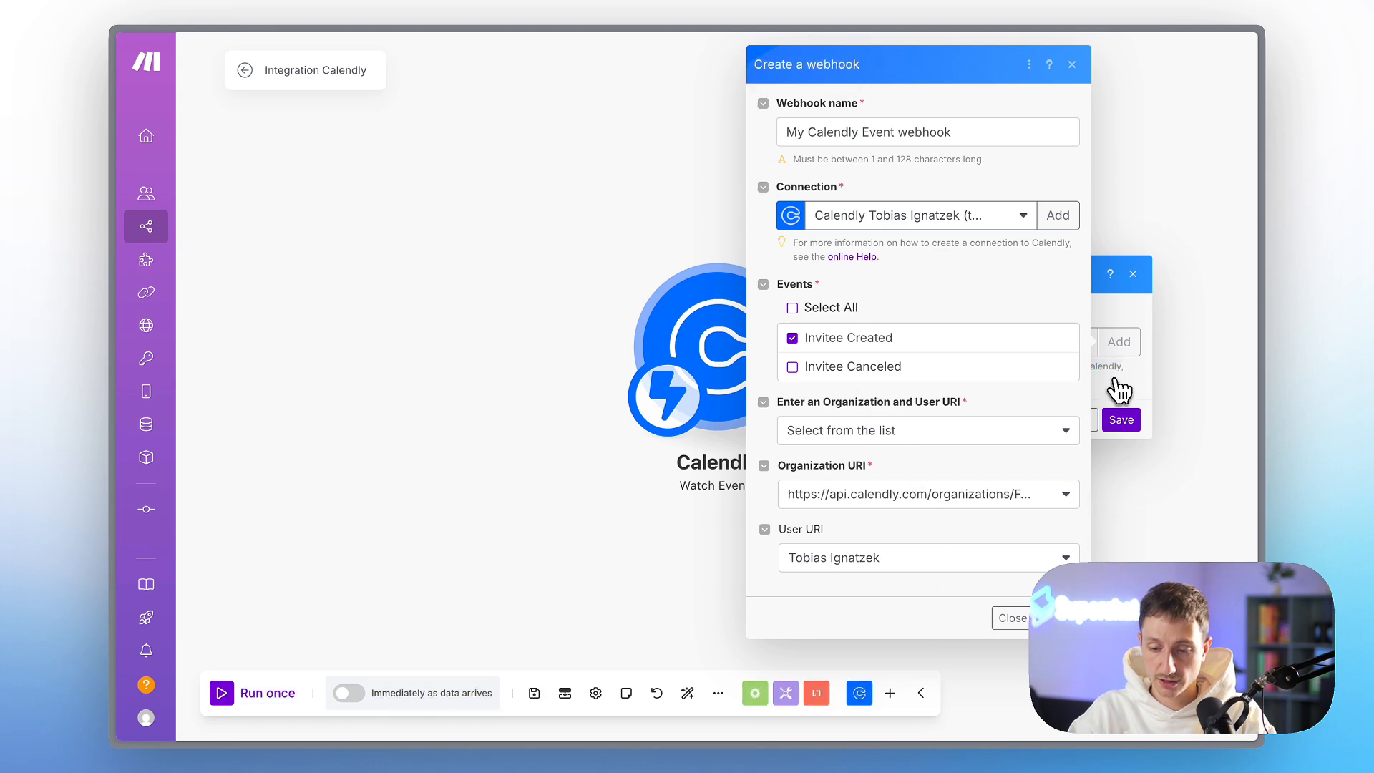
click(1061, 619)
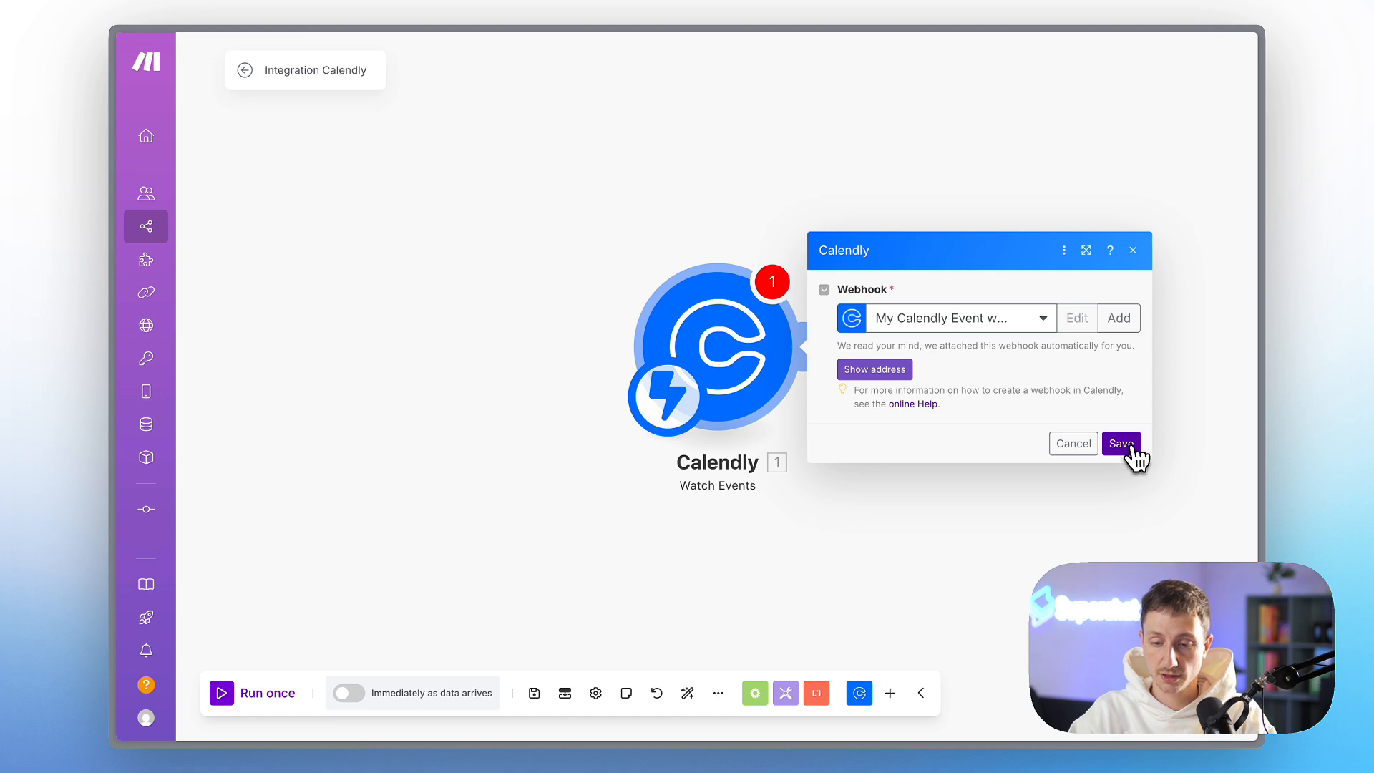
click(1124, 451)
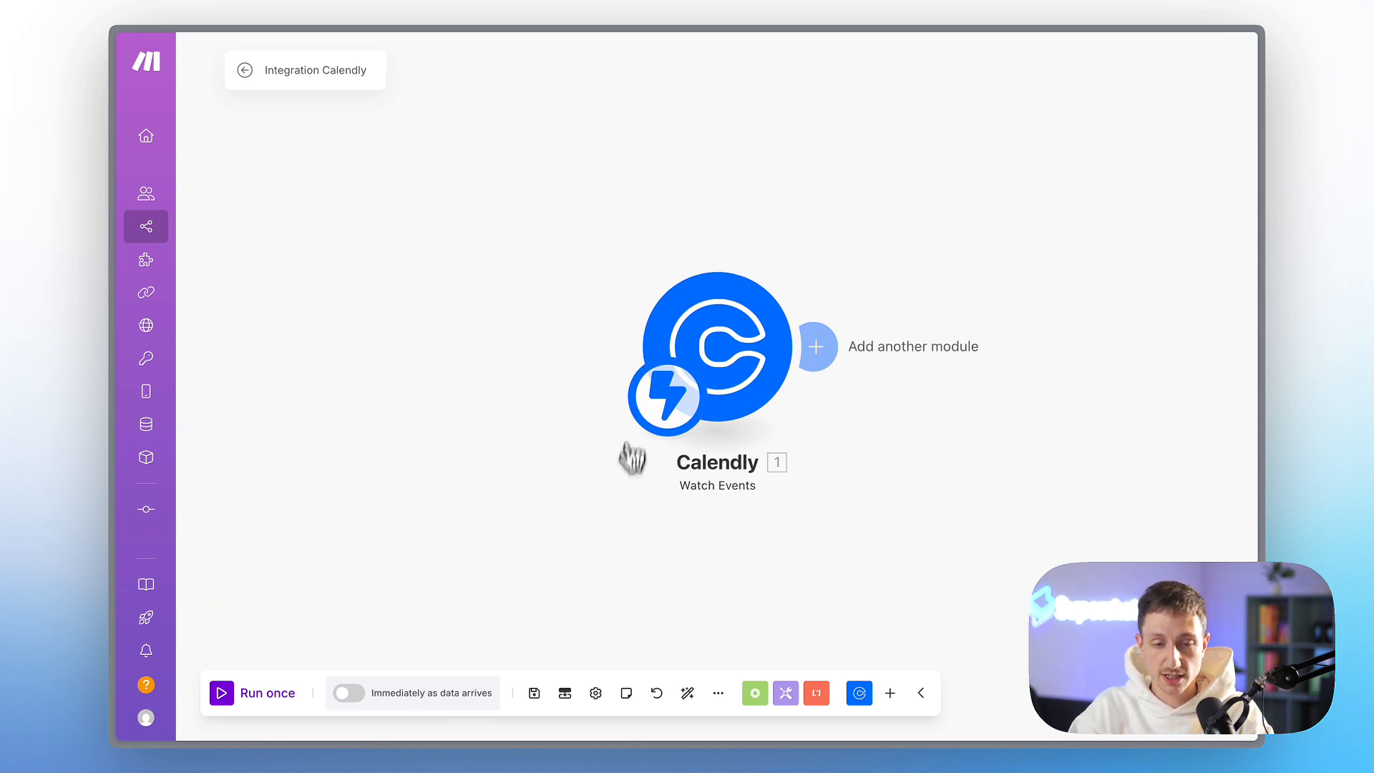
Step: Run the scenario once to listen for data and switch to the Calendly booking page
click(222, 695)
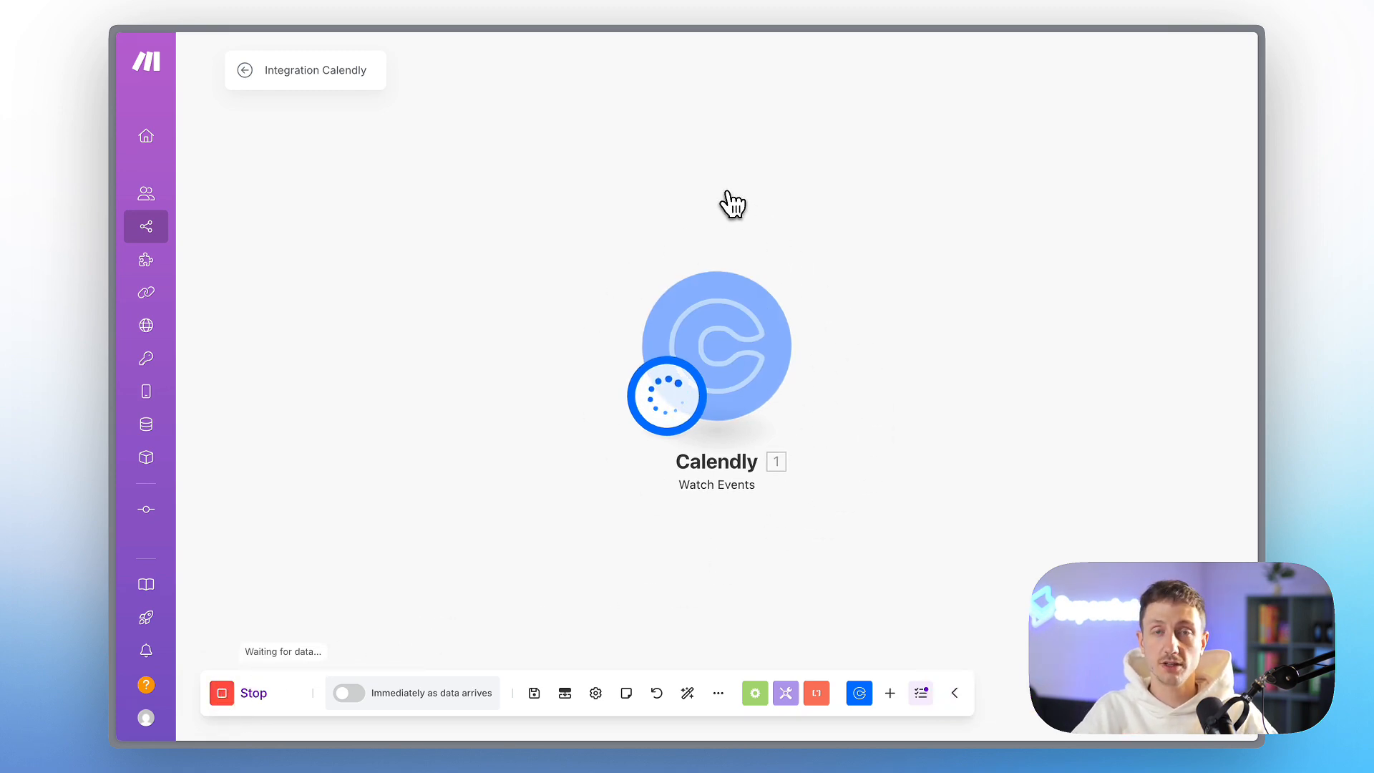
mouse_move(171, 270)
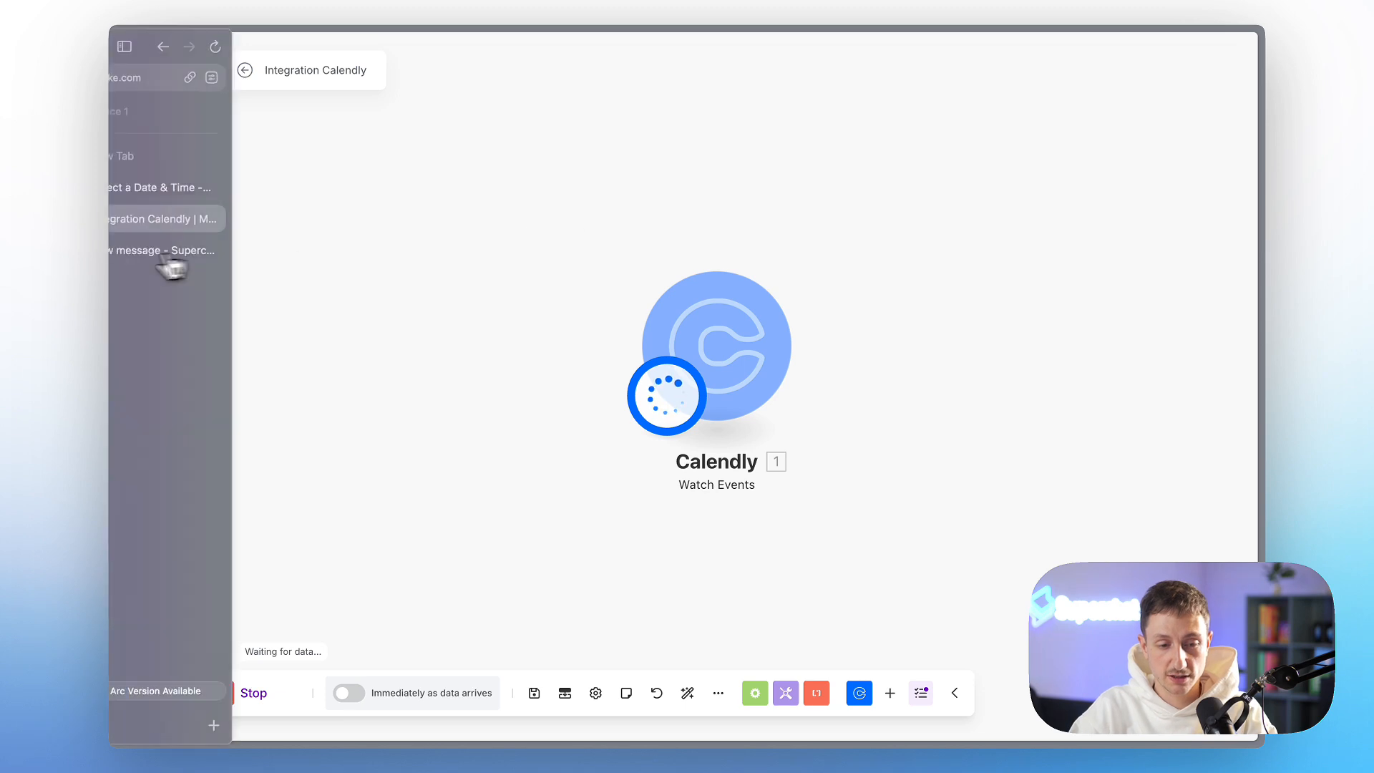
click(176, 192)
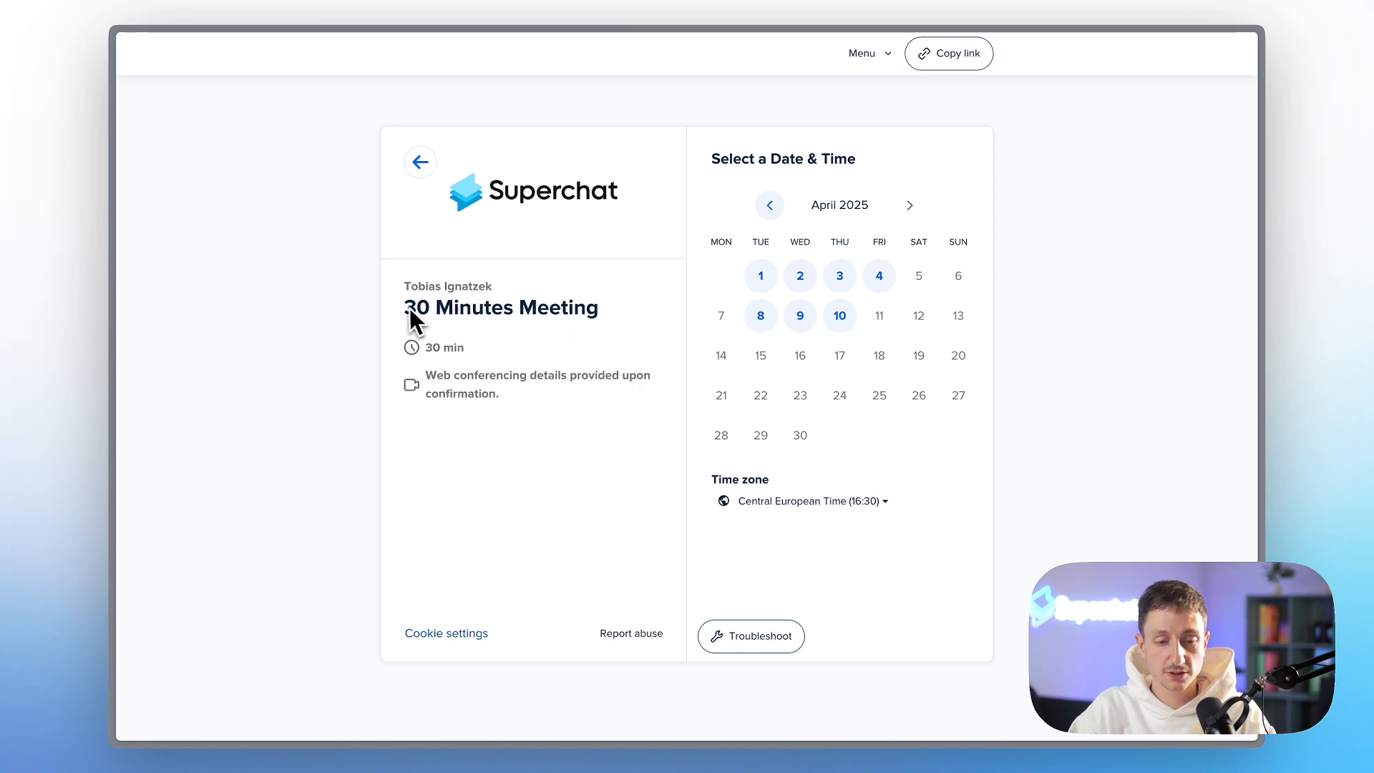
Step: Choose the 11:00 slot on Wednesday, April 2, 2025 for the 30 Minutes Meeting and proceed to the details form
click(800, 278)
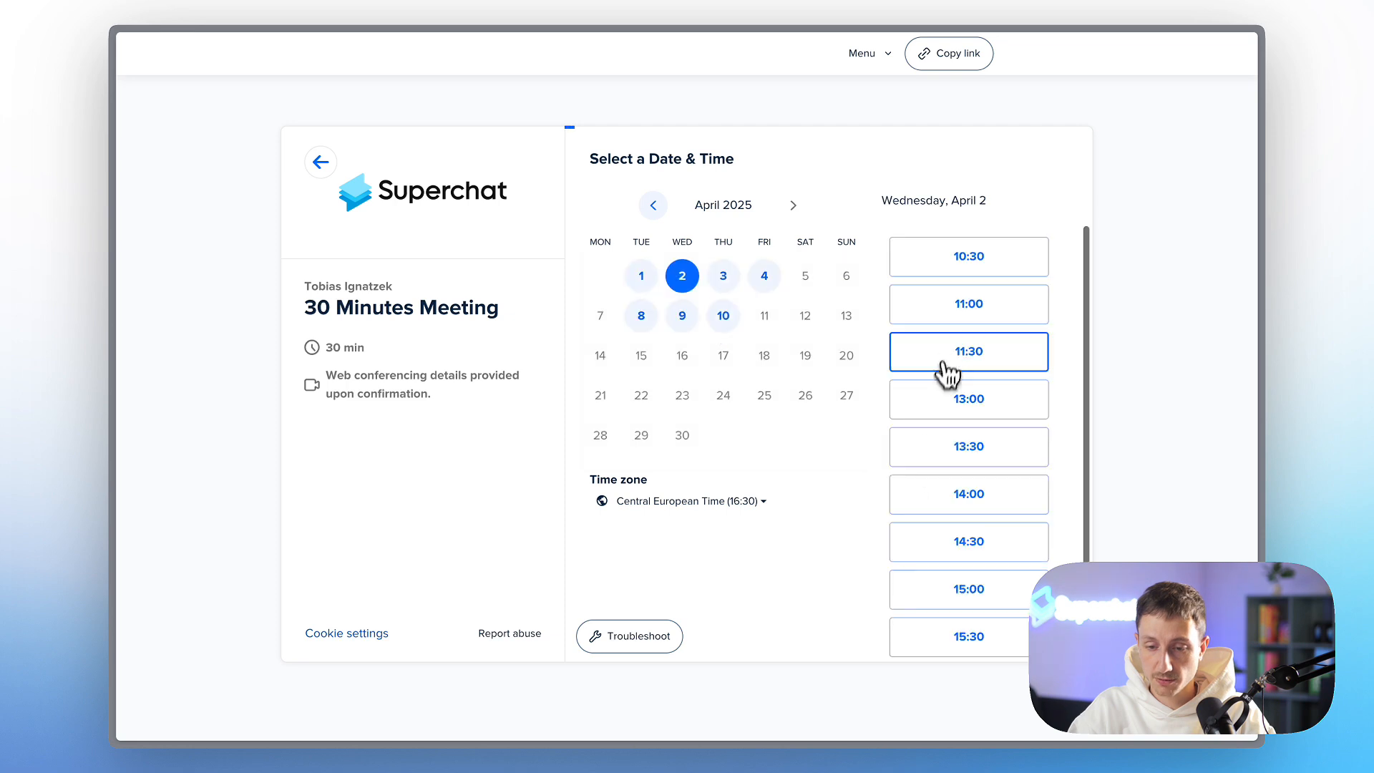
click(948, 315)
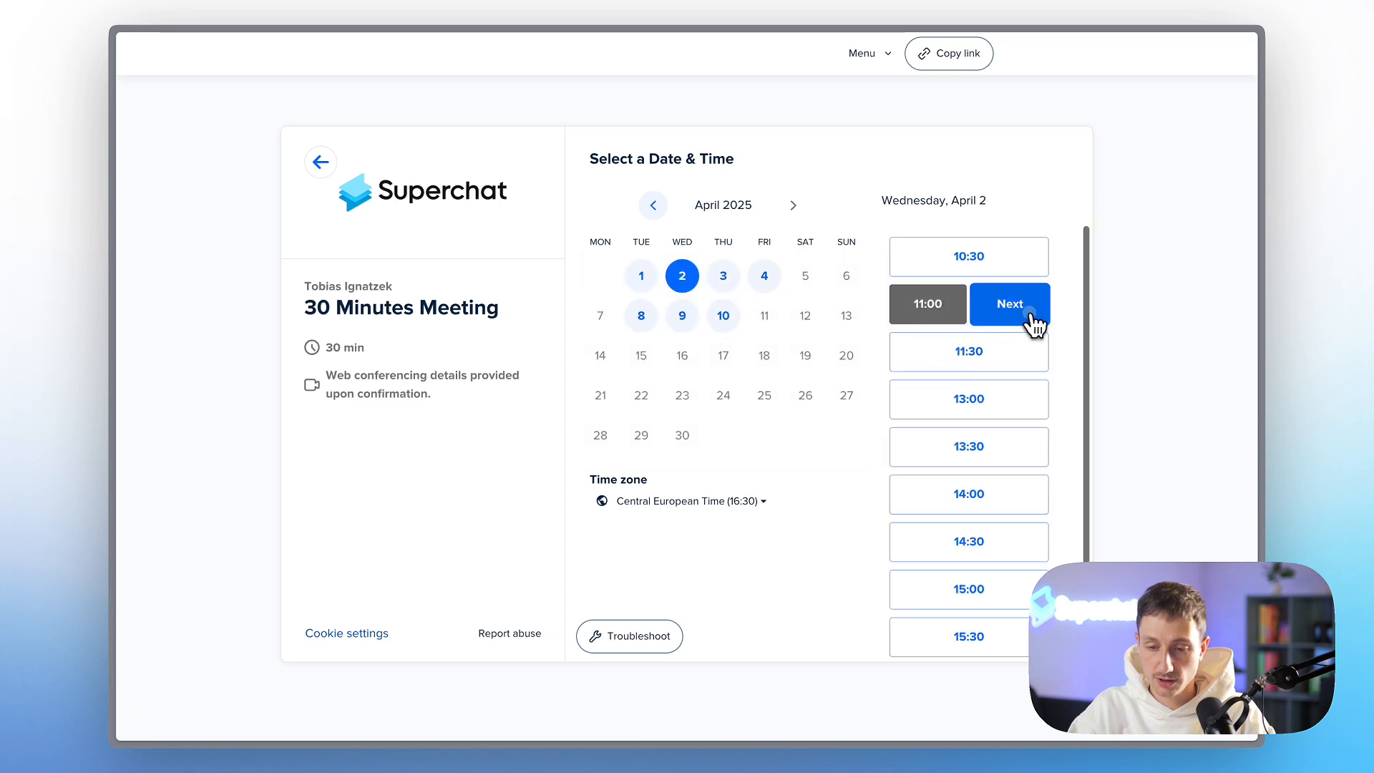
click(1028, 308)
Step: Fill in the invitee's name, e-mail and phone number, and schedule the event
click(691, 226)
text(Tobias)
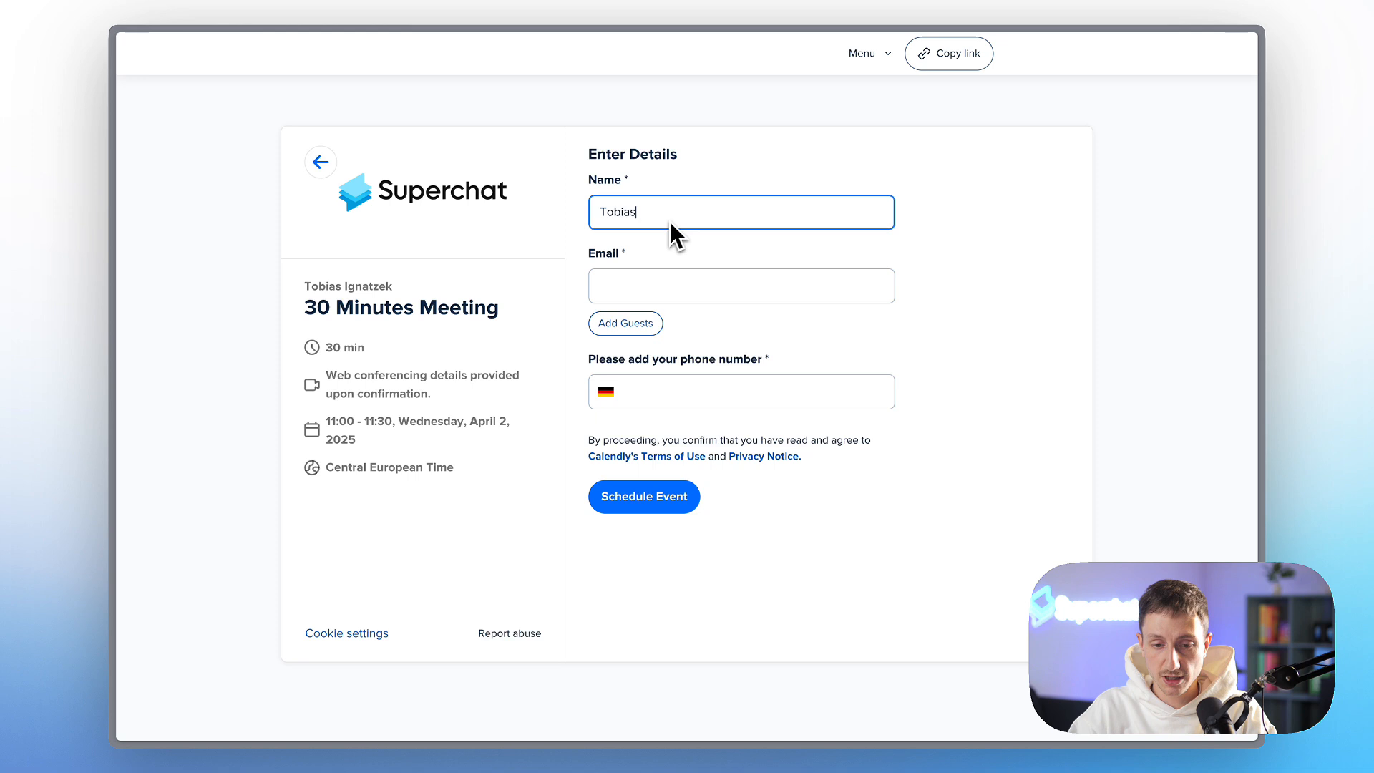
click(620, 283)
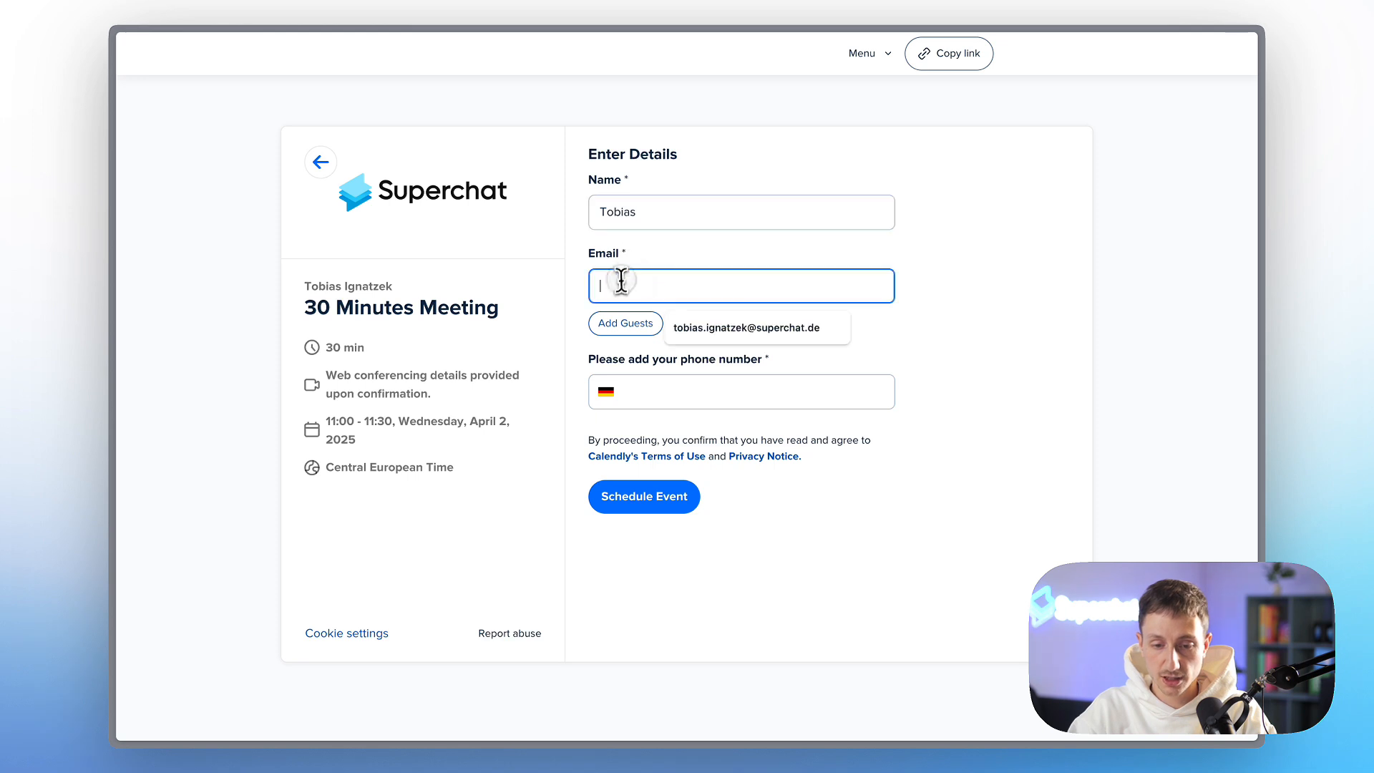
click(687, 330)
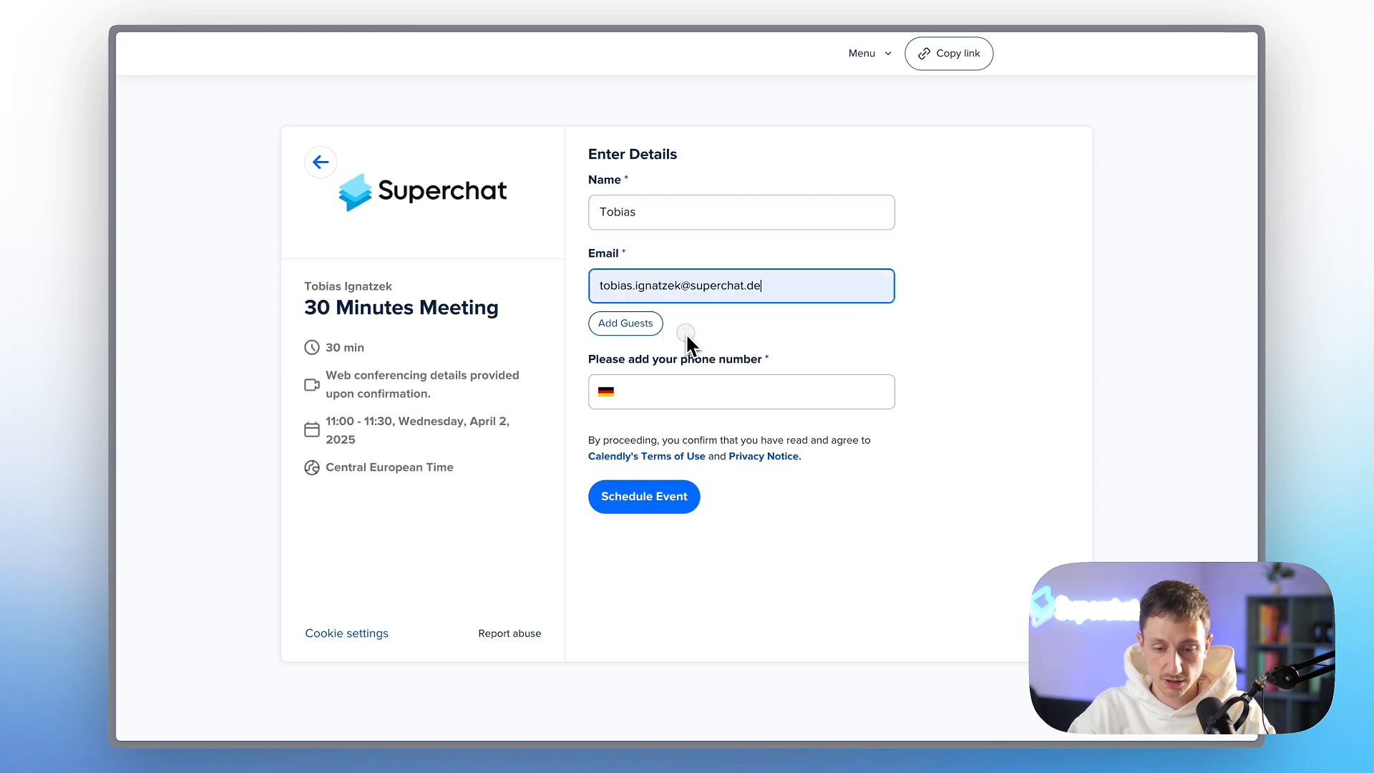
click(662, 393)
click(718, 433)
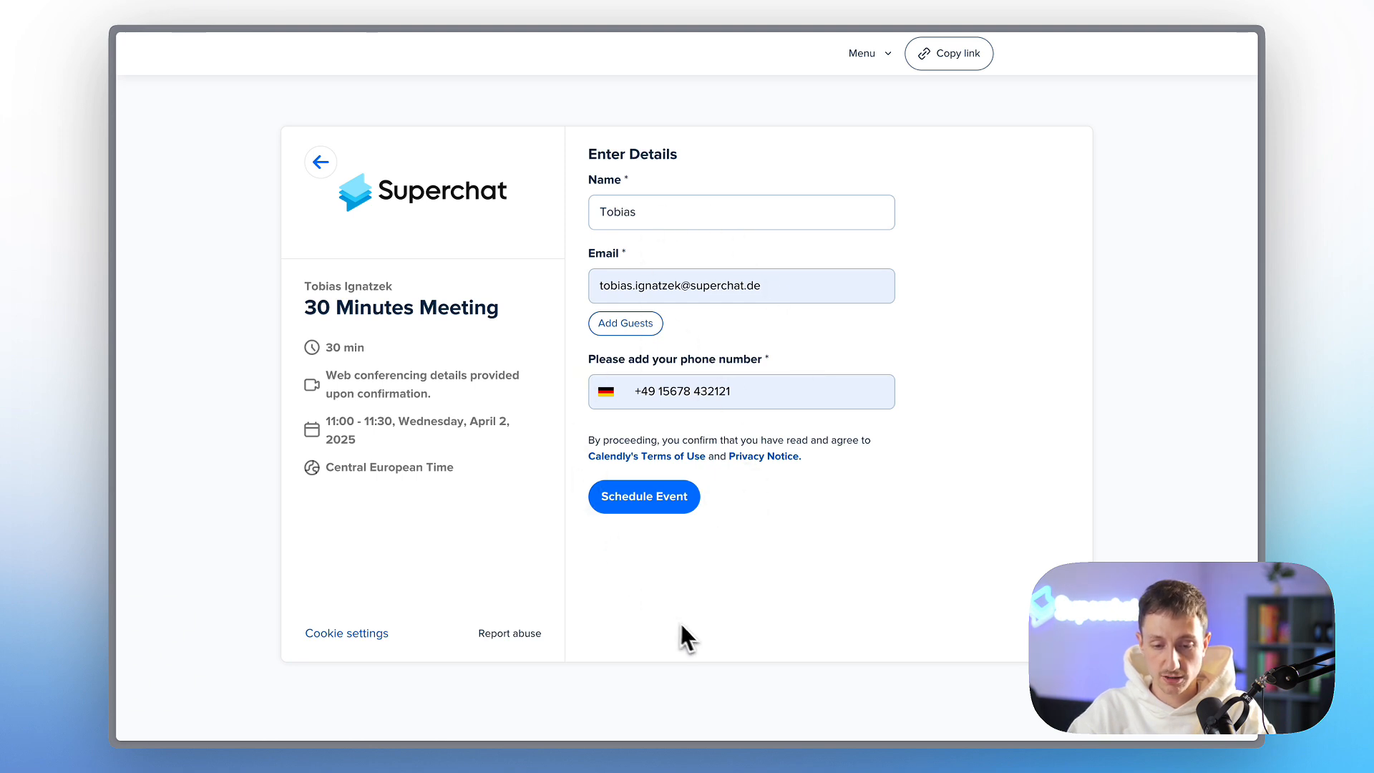
click(663, 504)
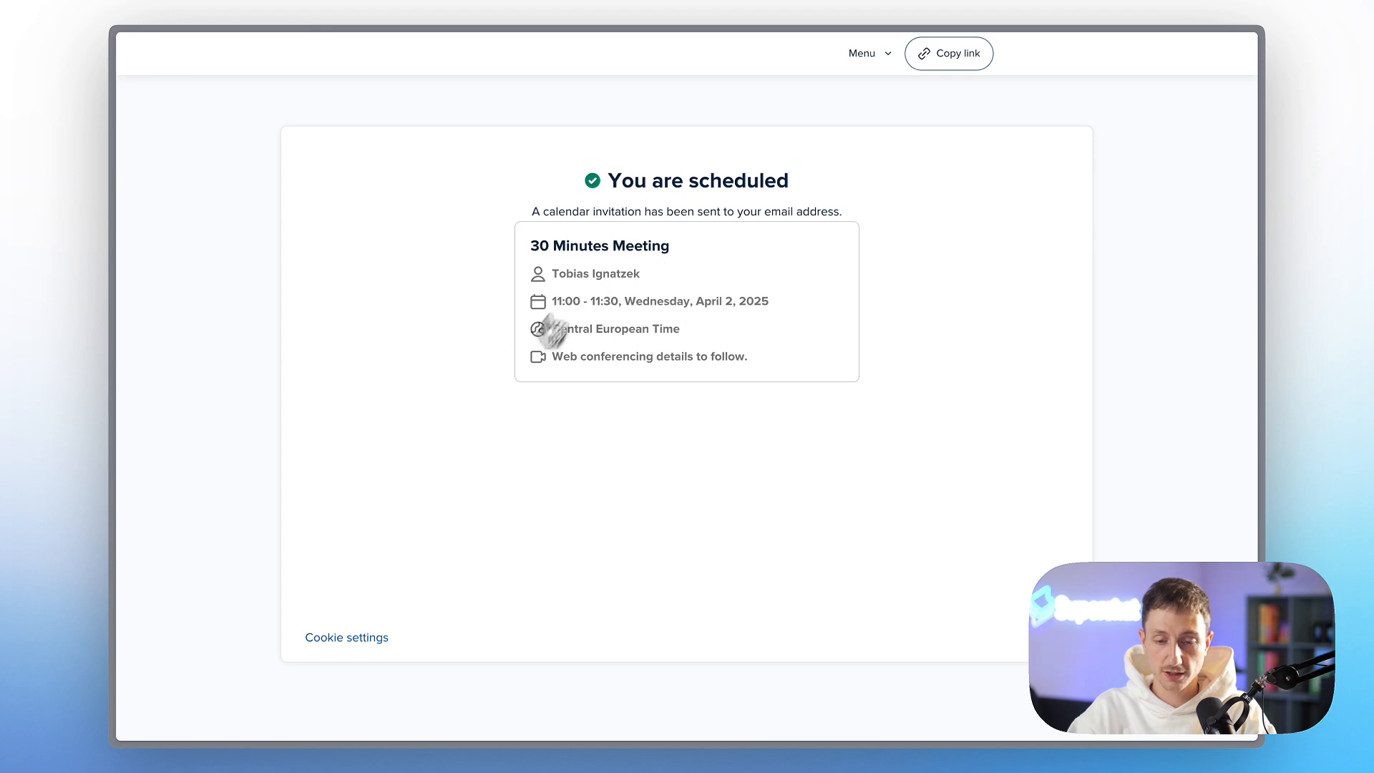
Step: Return to the Make scenario and examine the Calendly output bundle, including the expanded scheduled_event collection
click(179, 219)
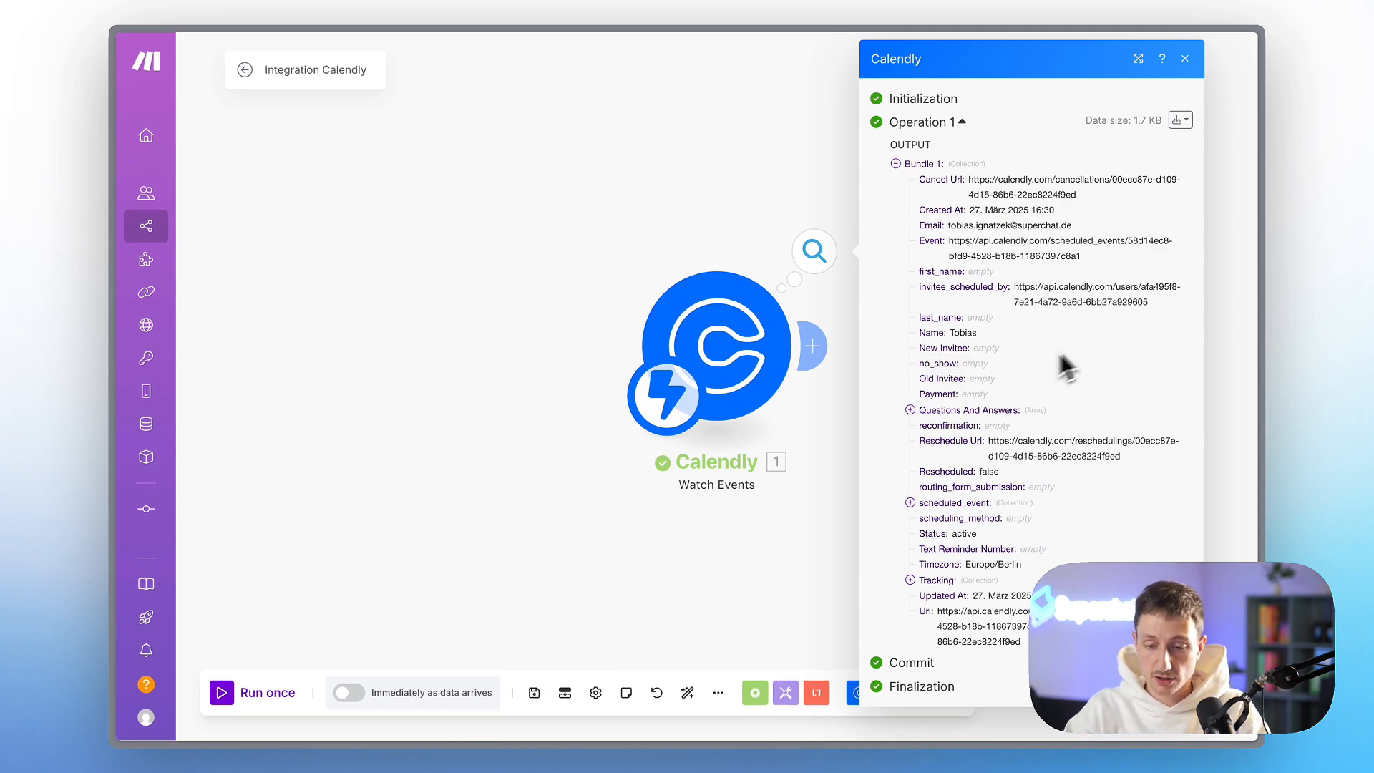
click(910, 504)
scroll(1002, 430, down, 3)
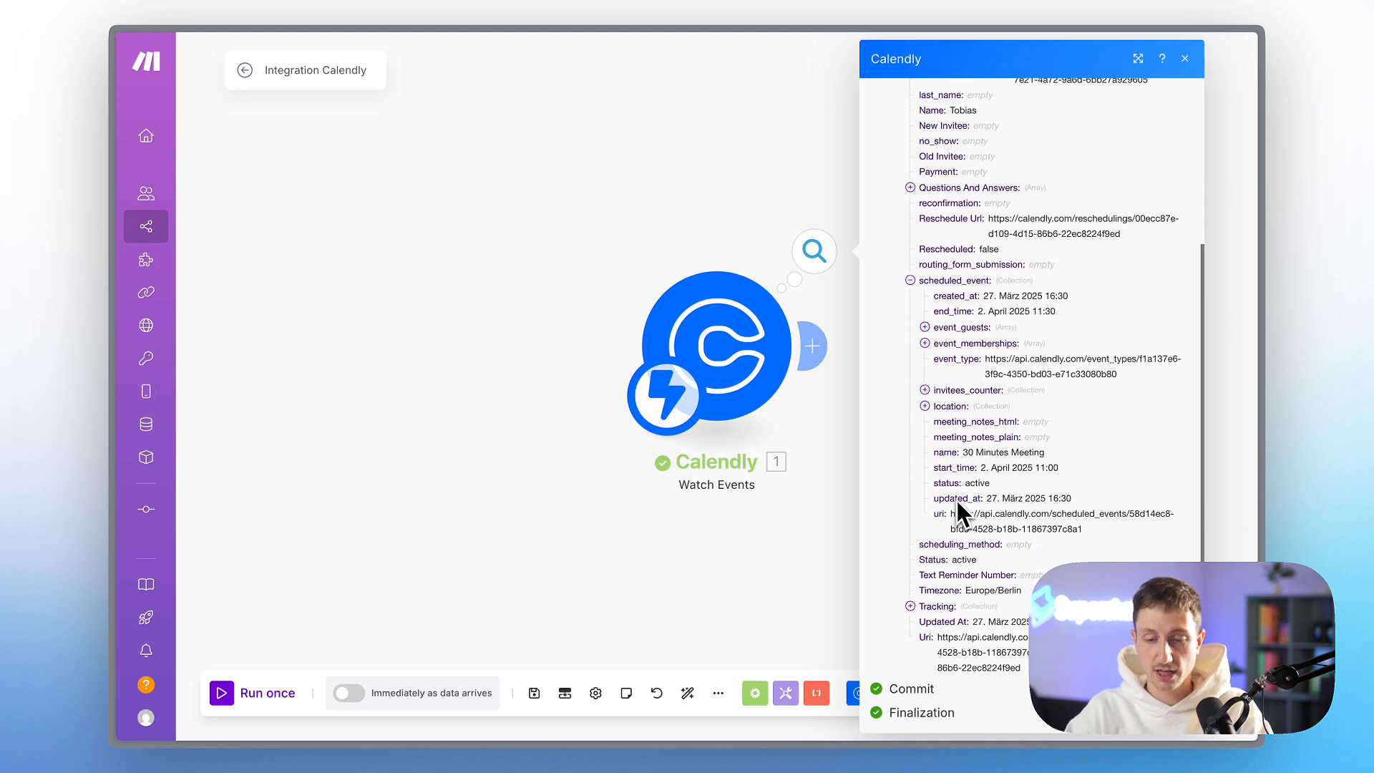
scroll(937, 369, up, 3)
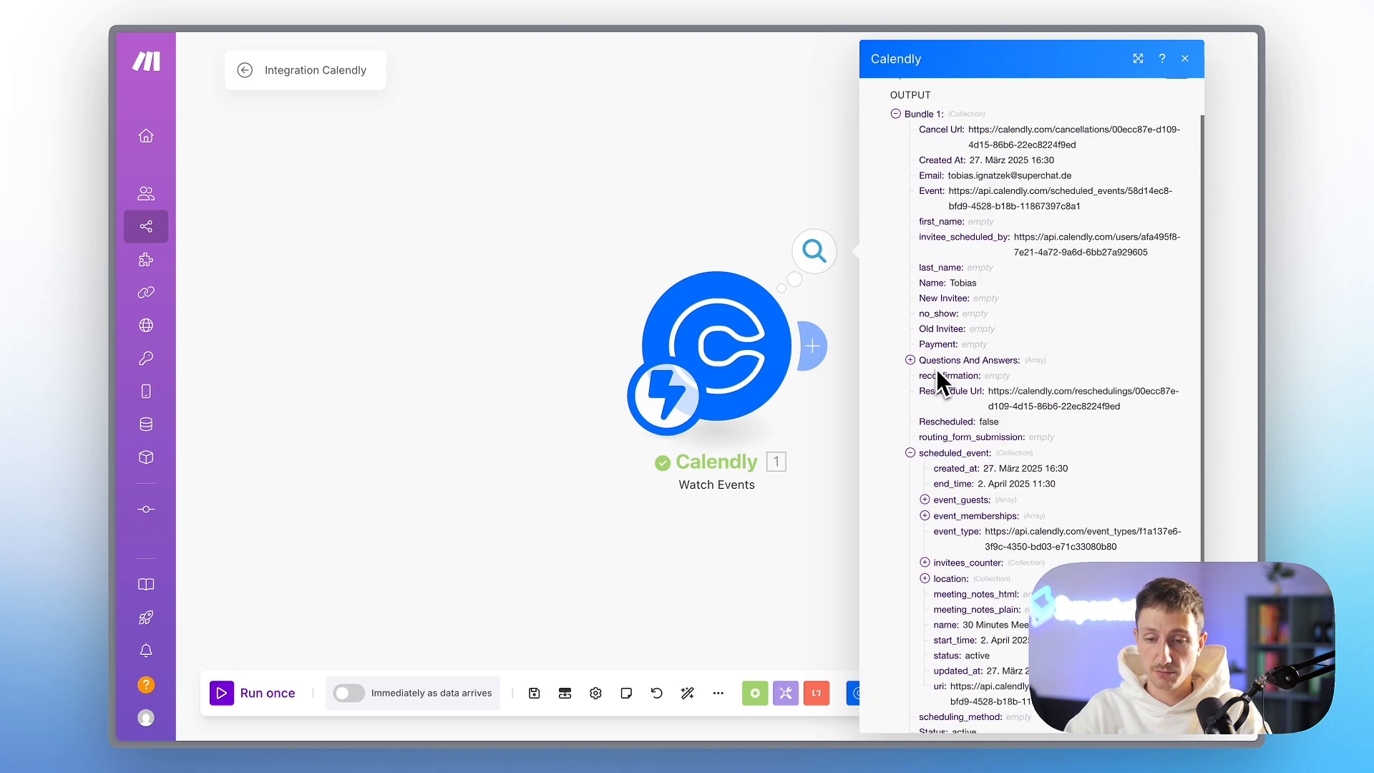
scroll(937, 370, up, 1)
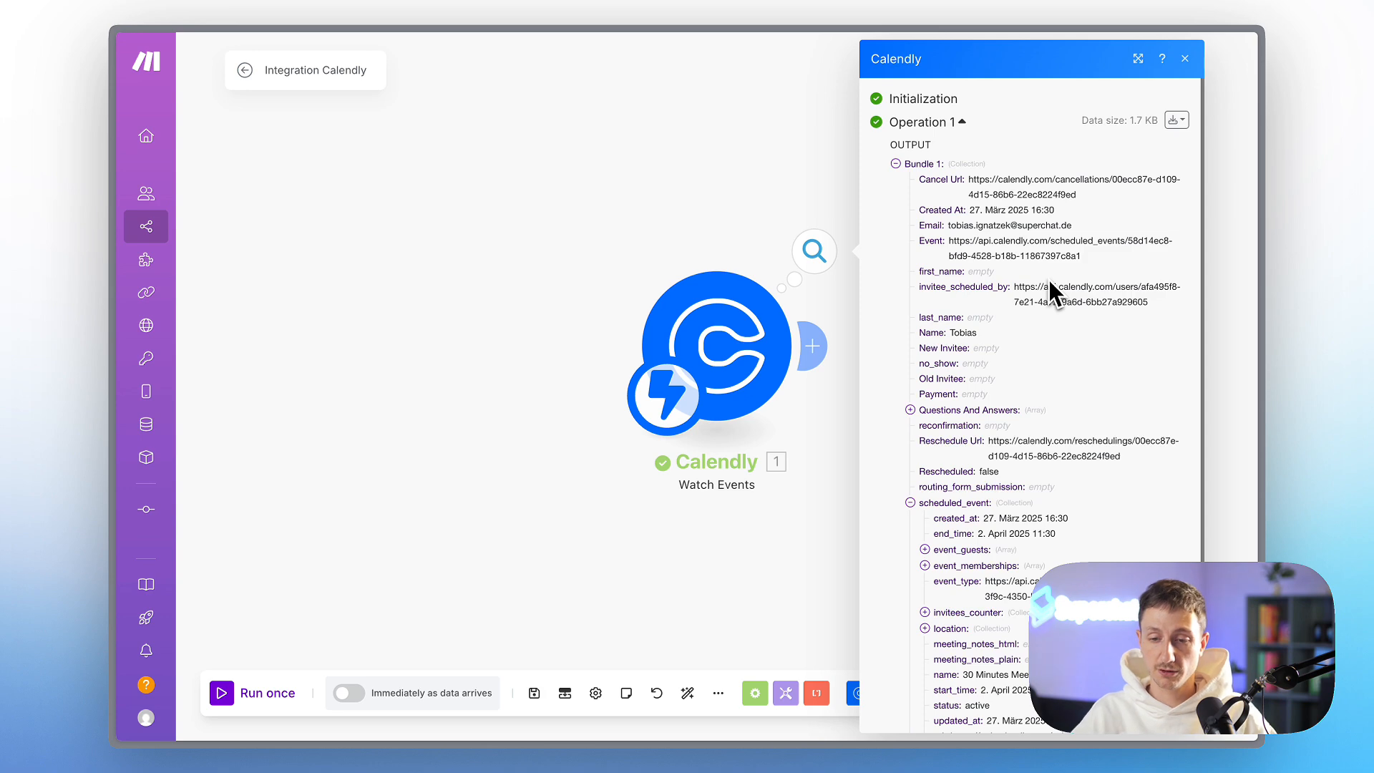
Step: Examine the Questions And Answers entry in the Calendly output bundle for the phone number answer and its question, and close the bundle
scroll(1049, 281, down, 4)
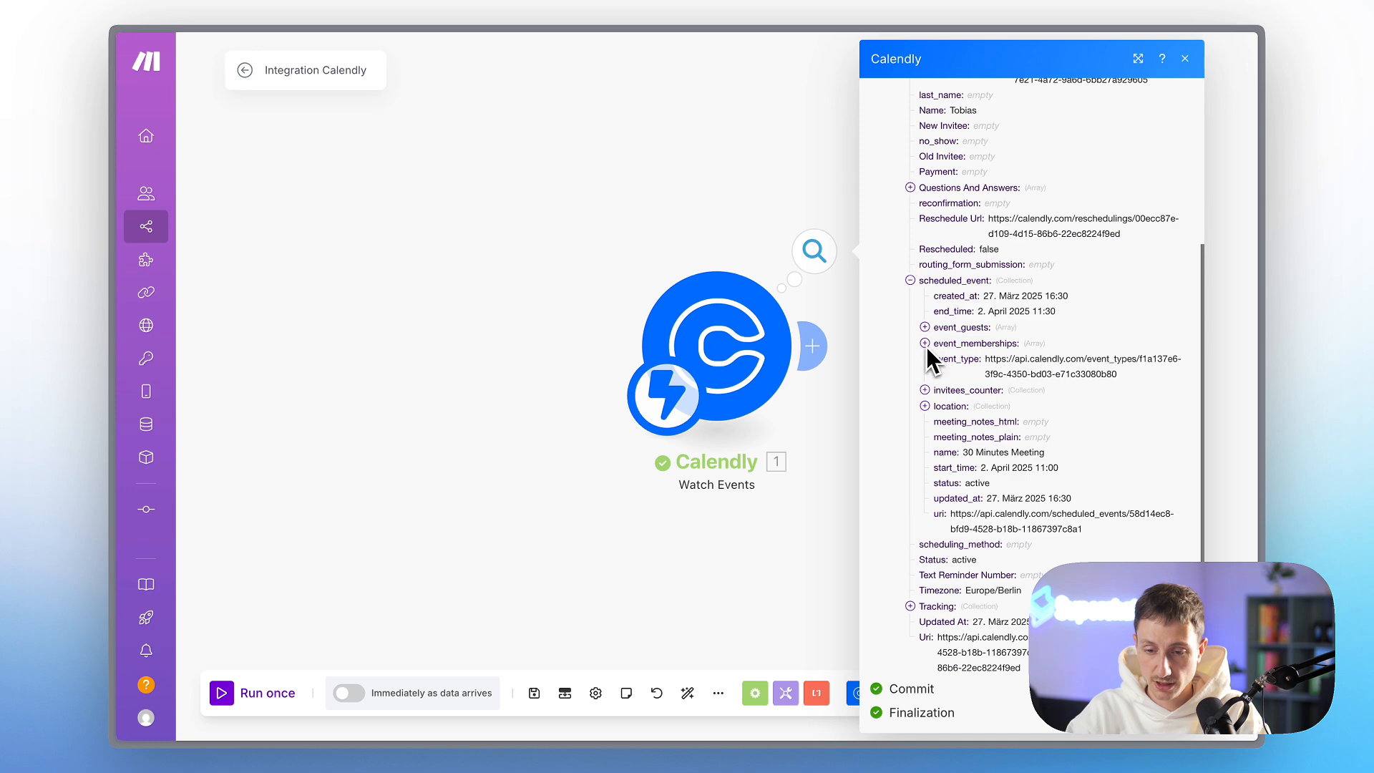
scroll(934, 286, up, 2)
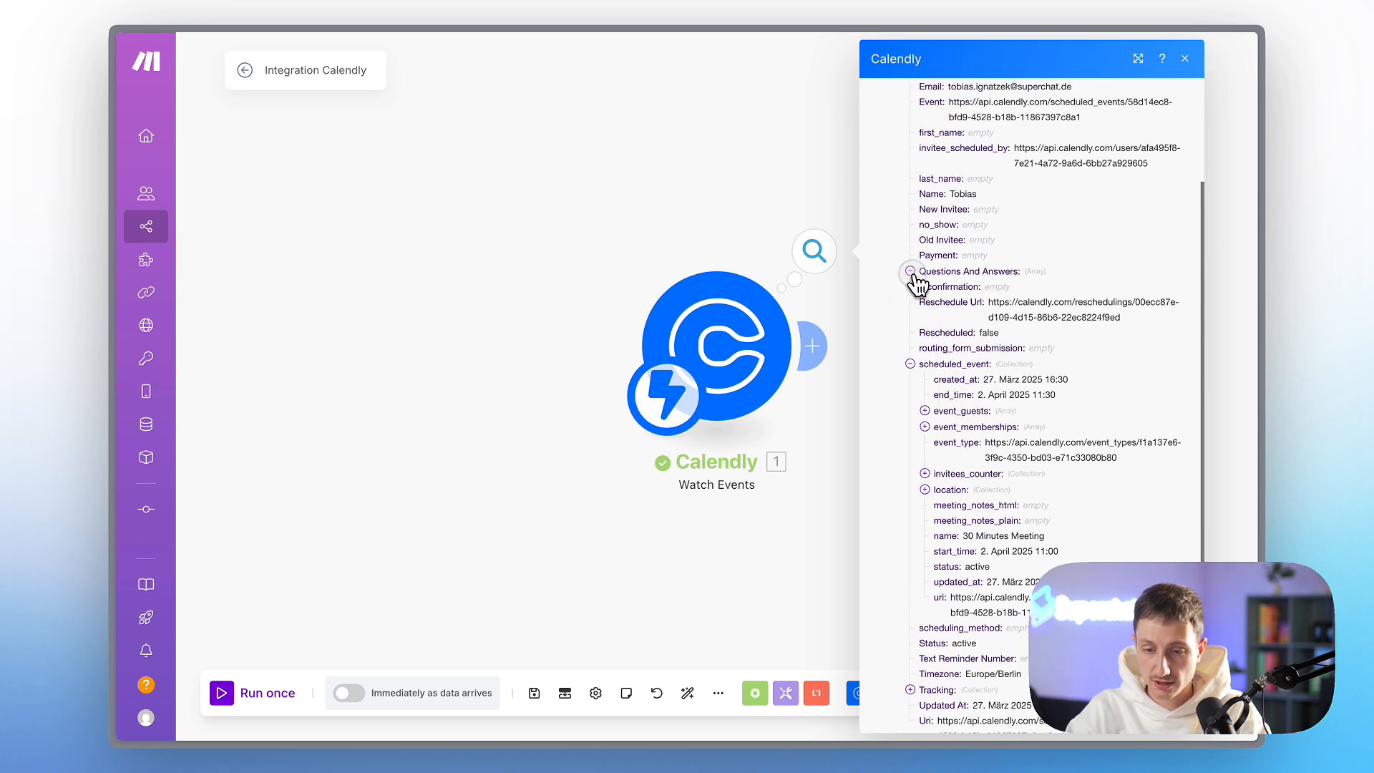
click(910, 271)
click(925, 287)
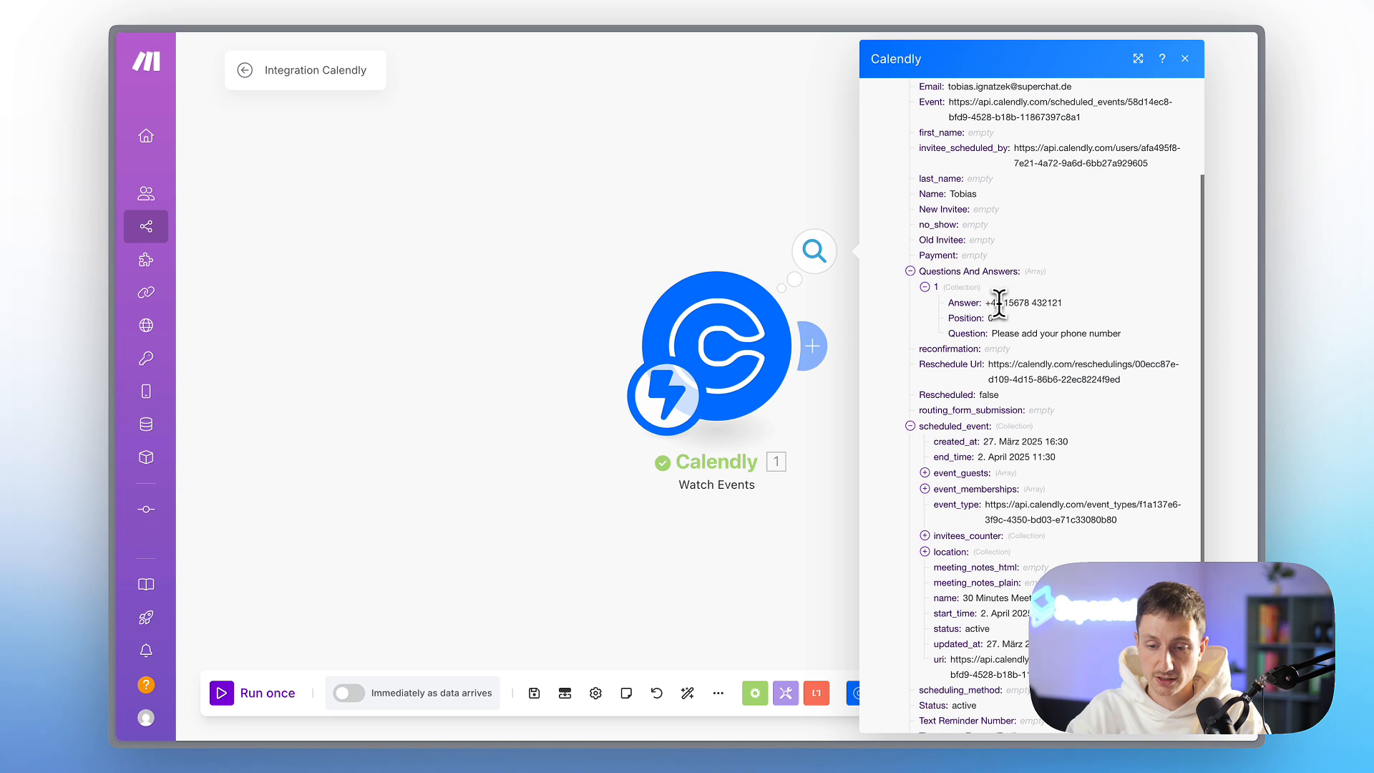
drag(991, 303, 1067, 315)
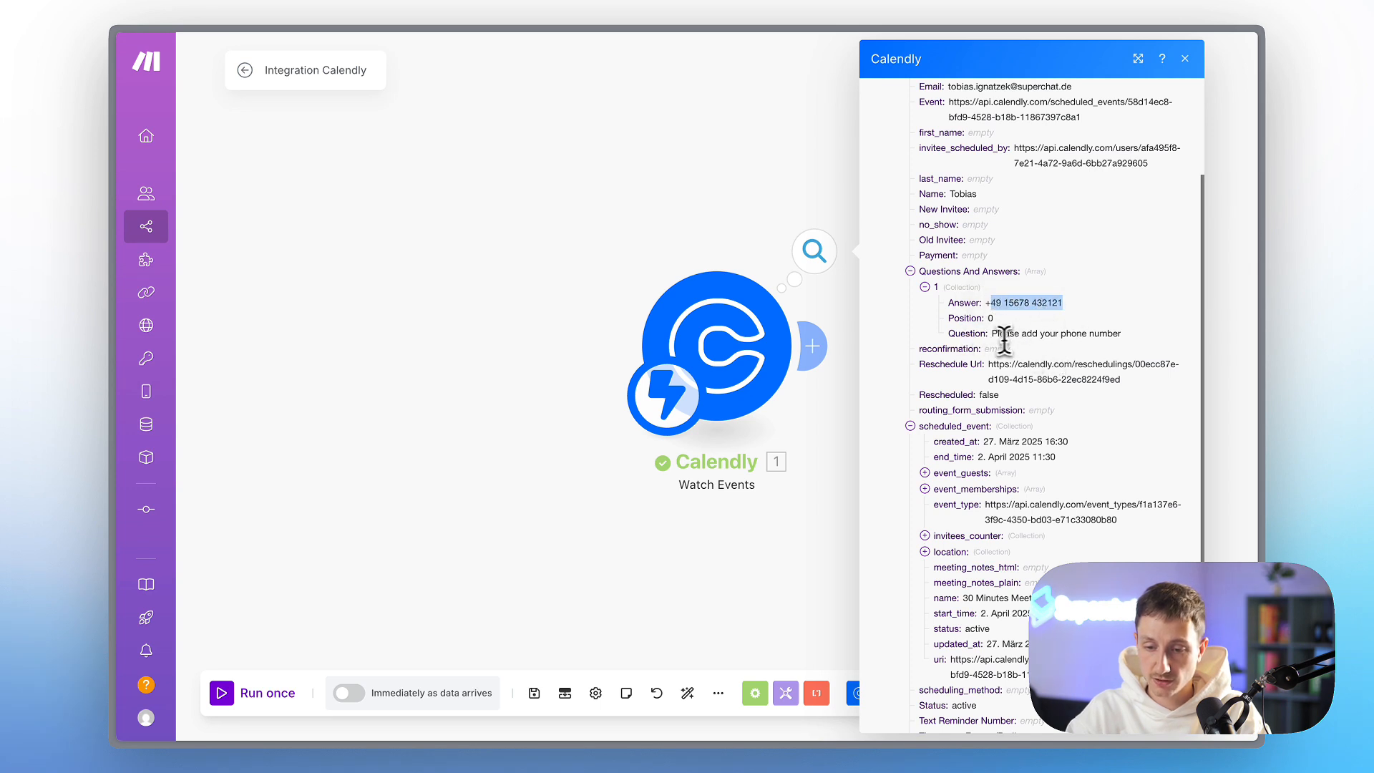
drag(992, 333, 1112, 335)
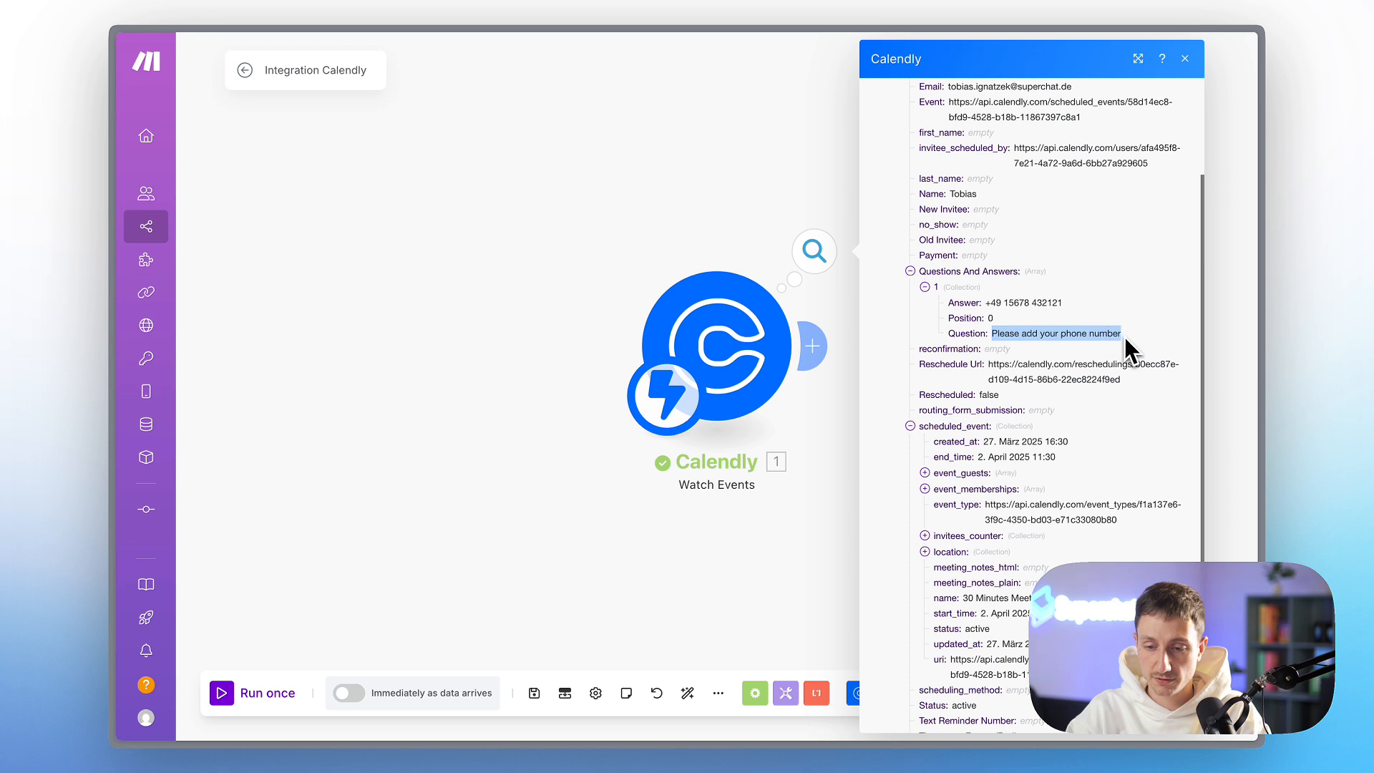
click(668, 228)
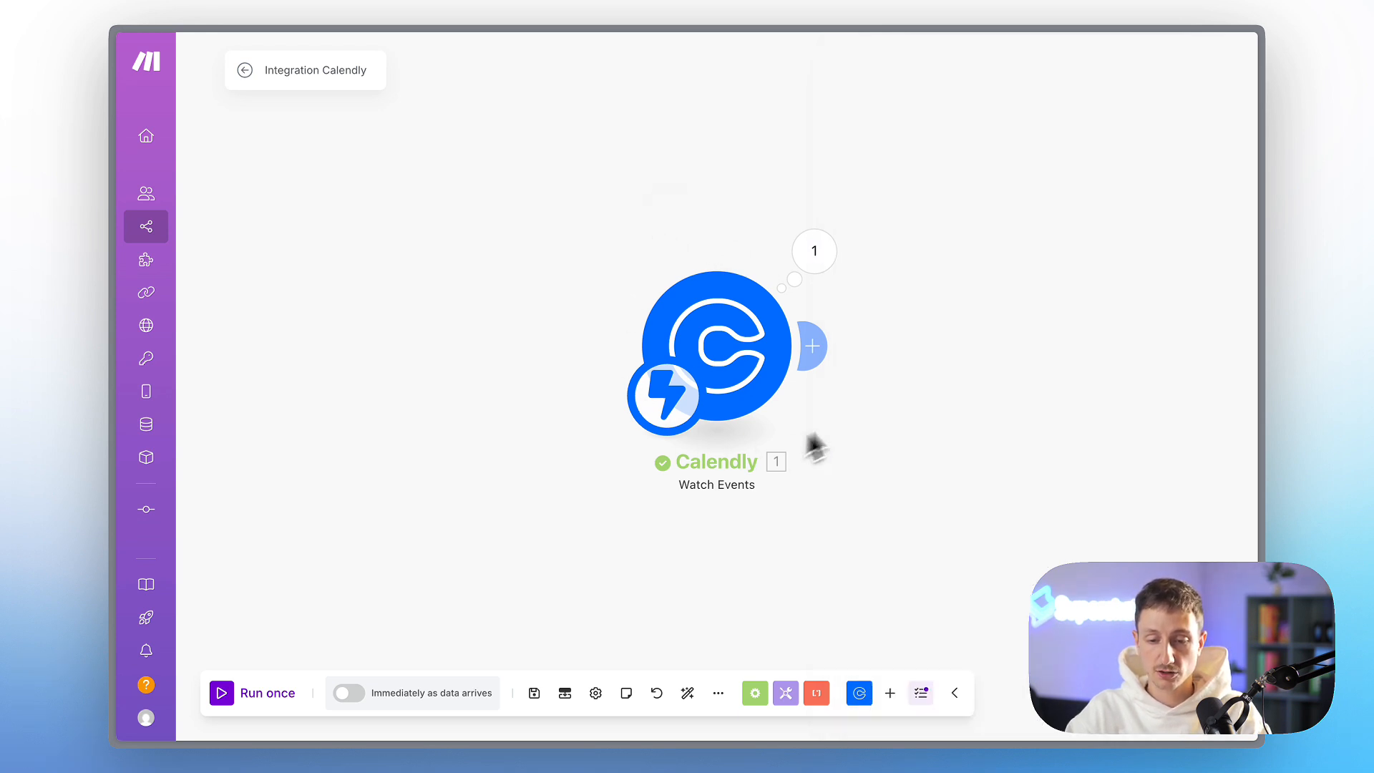
Step: Add a Superchat "Send a WhatsApp Template" module after the Calendly Watch Events trigger
click(816, 346)
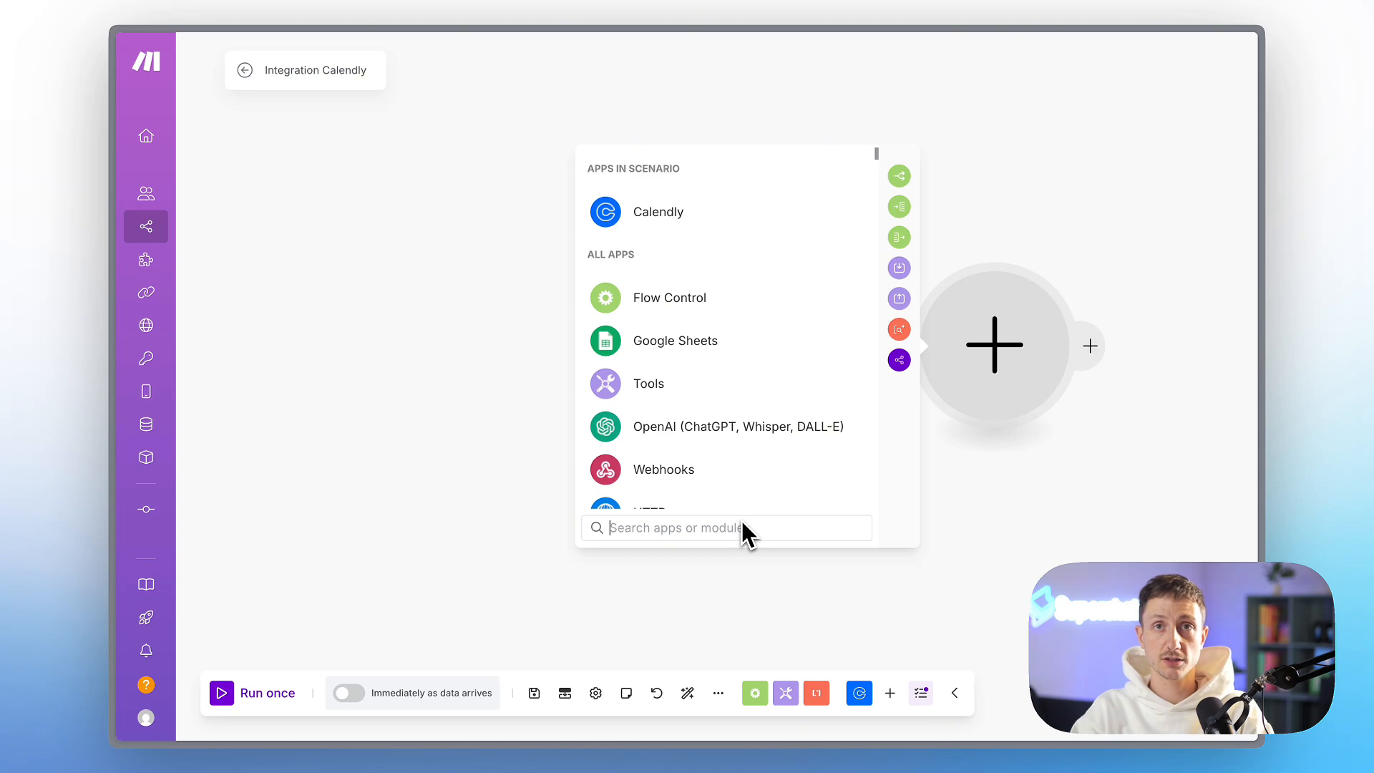
text(Super)
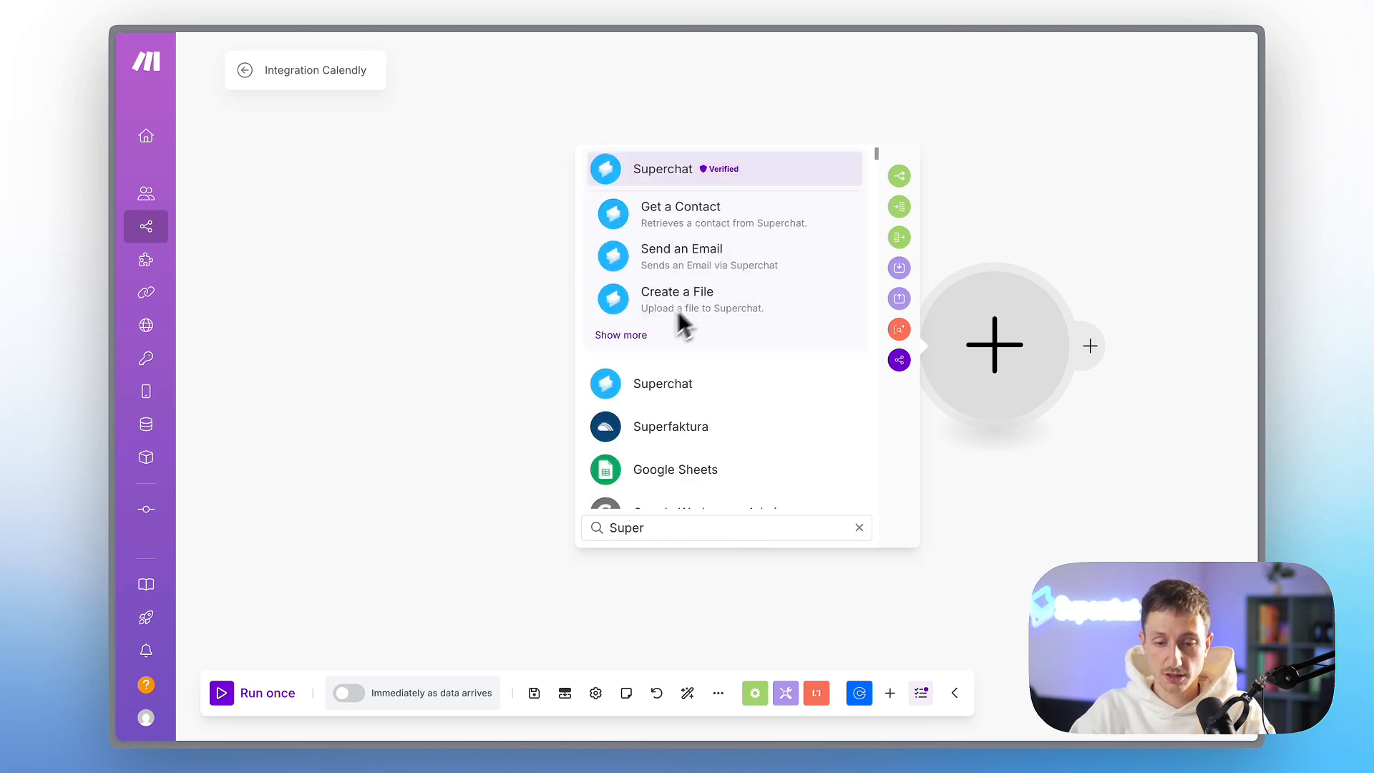
click(640, 336)
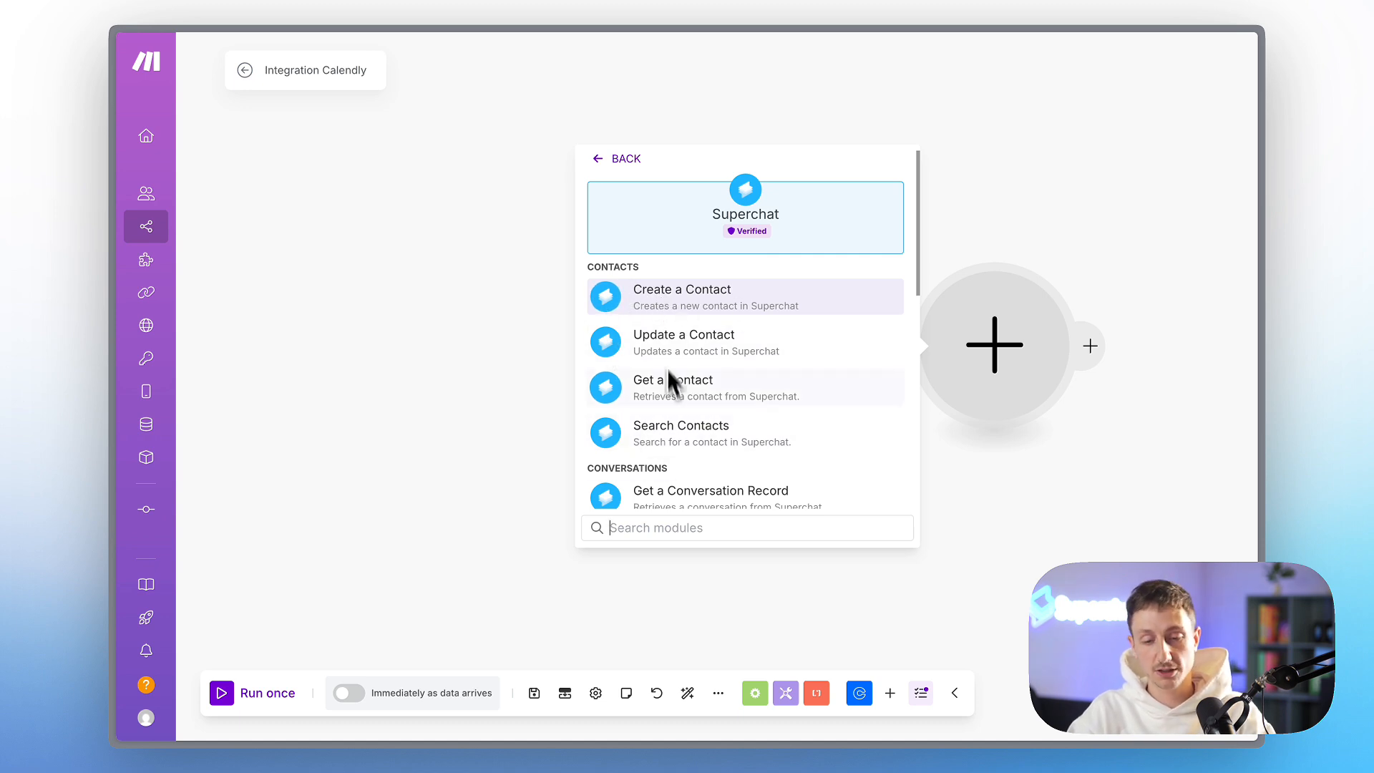
scroll(673, 410, down, 2)
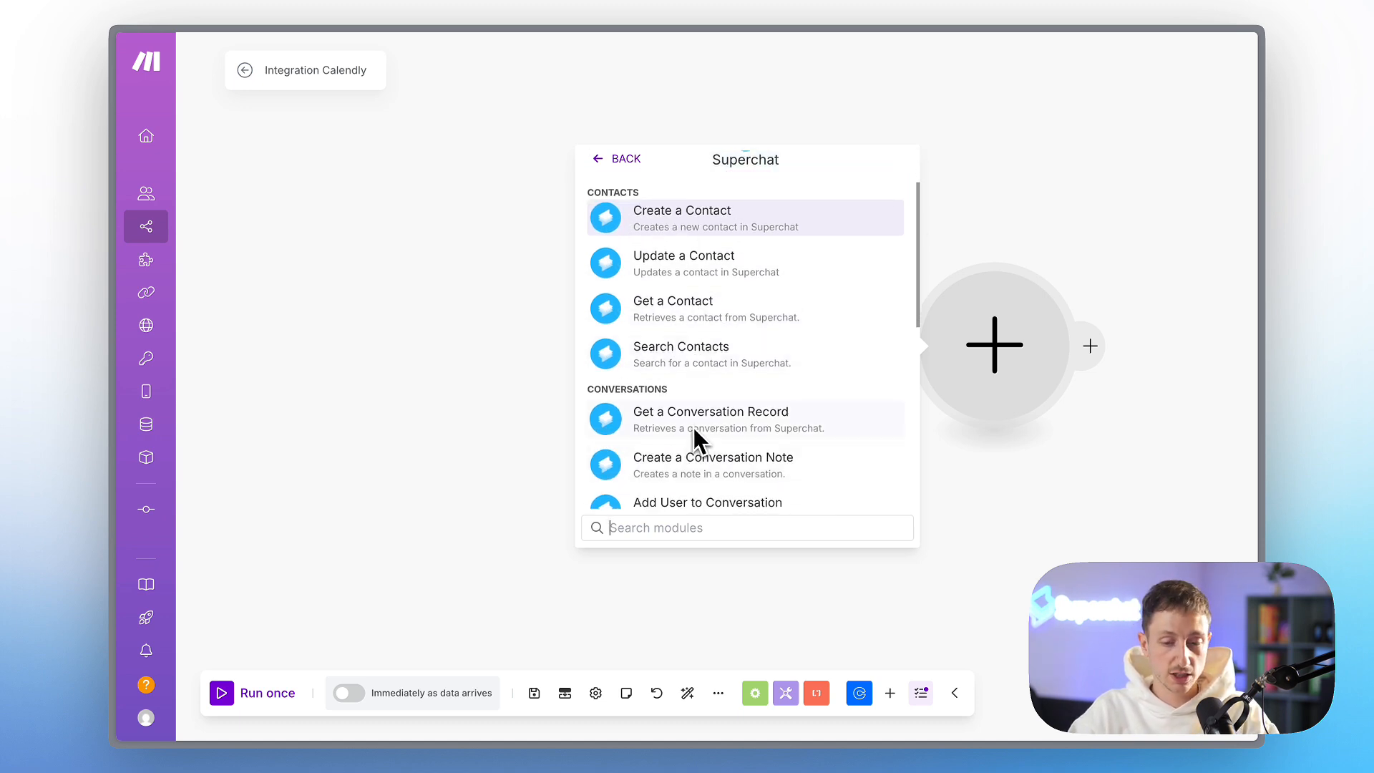
scroll(693, 429, down, 2)
scroll(711, 315, down, 4)
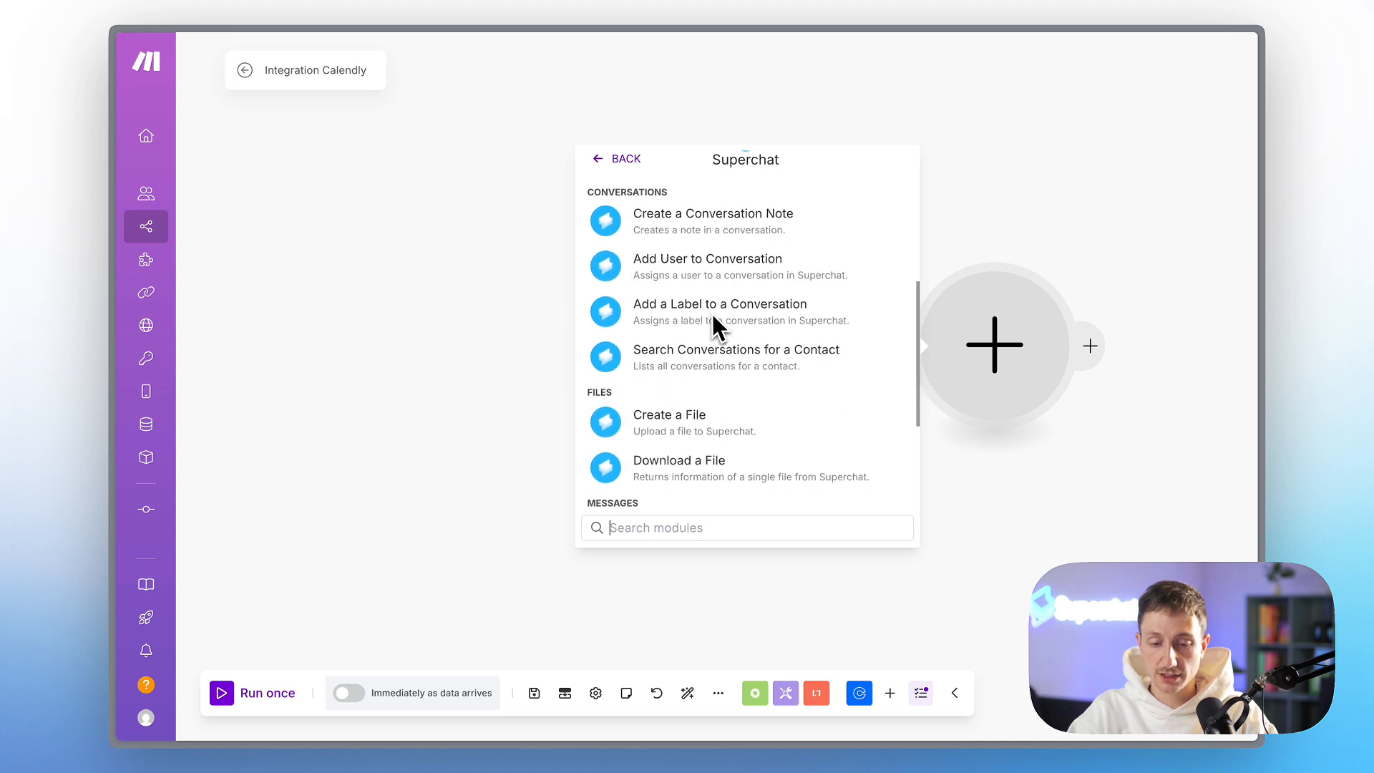
scroll(711, 315, down, 2)
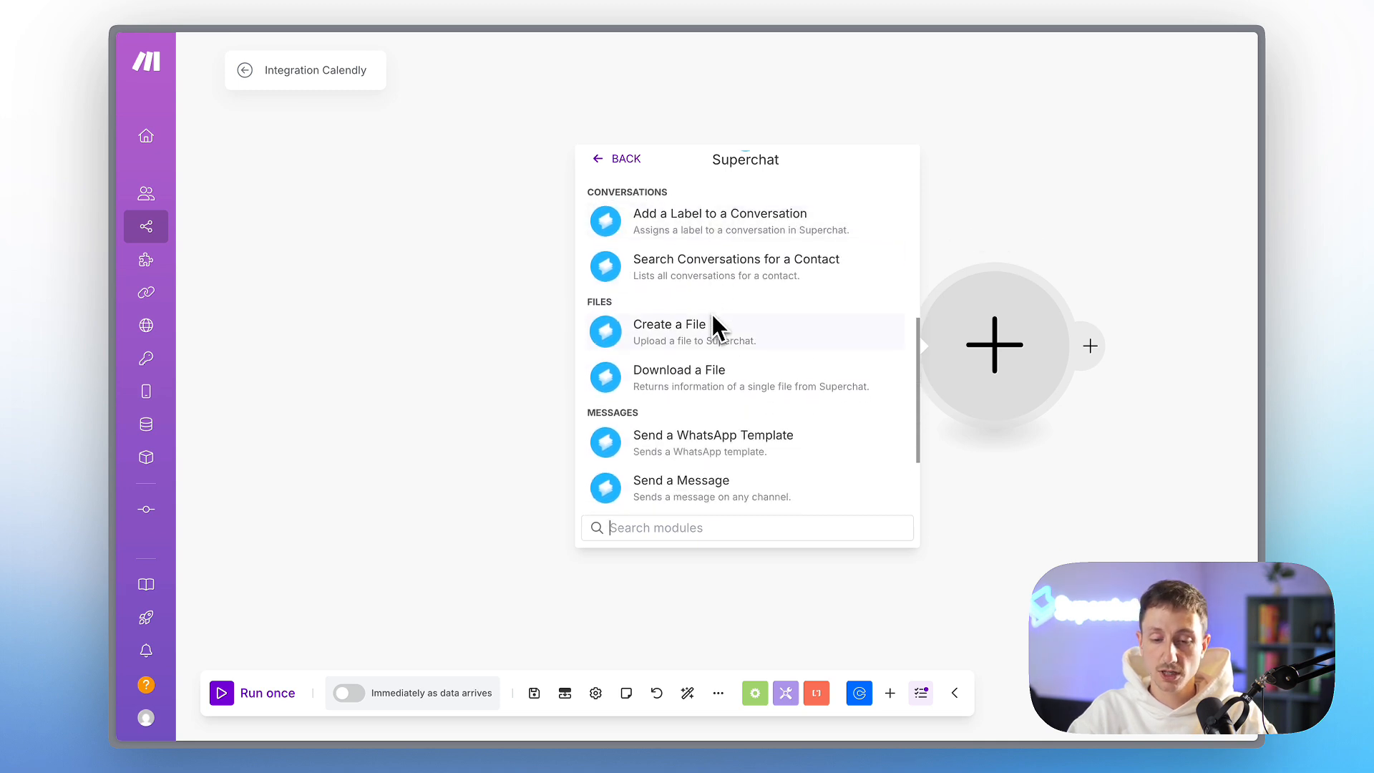
scroll(719, 357, down, 2)
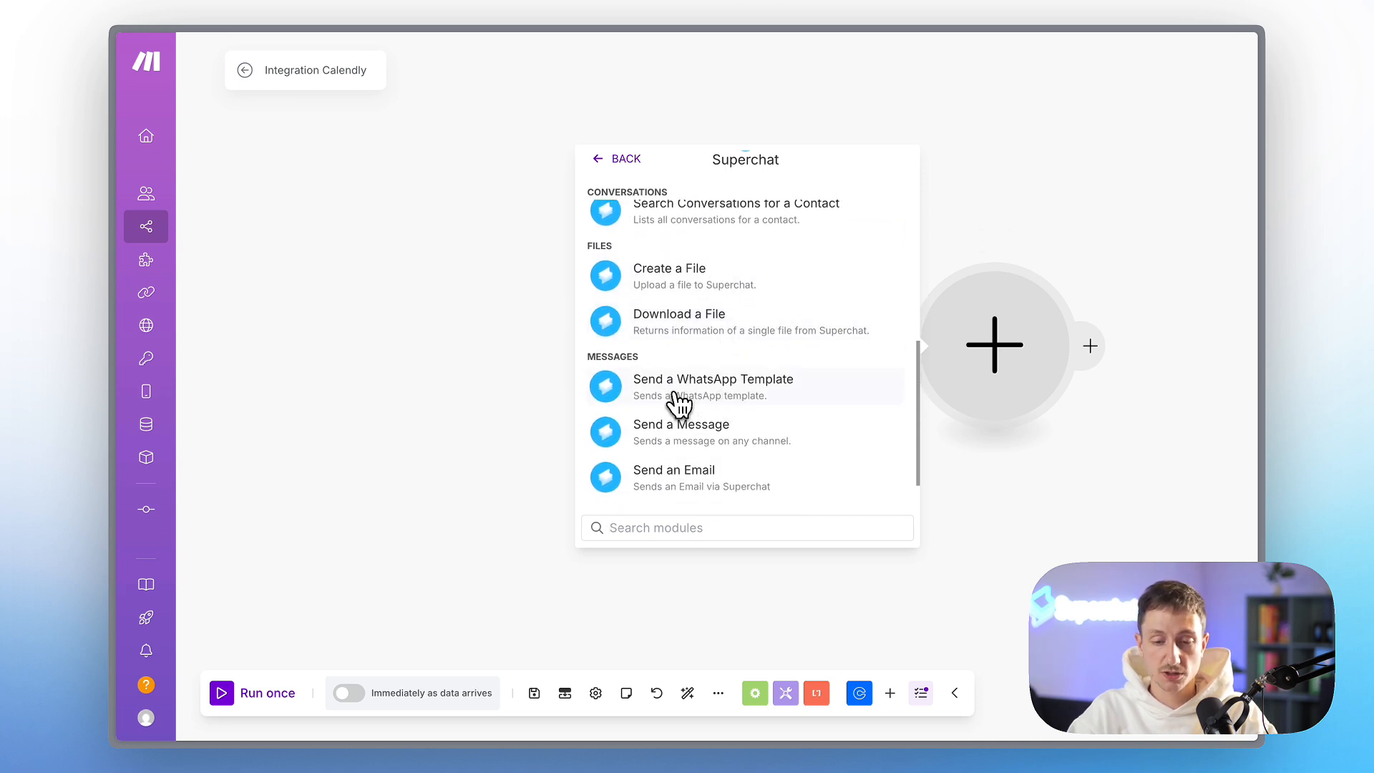
click(721, 400)
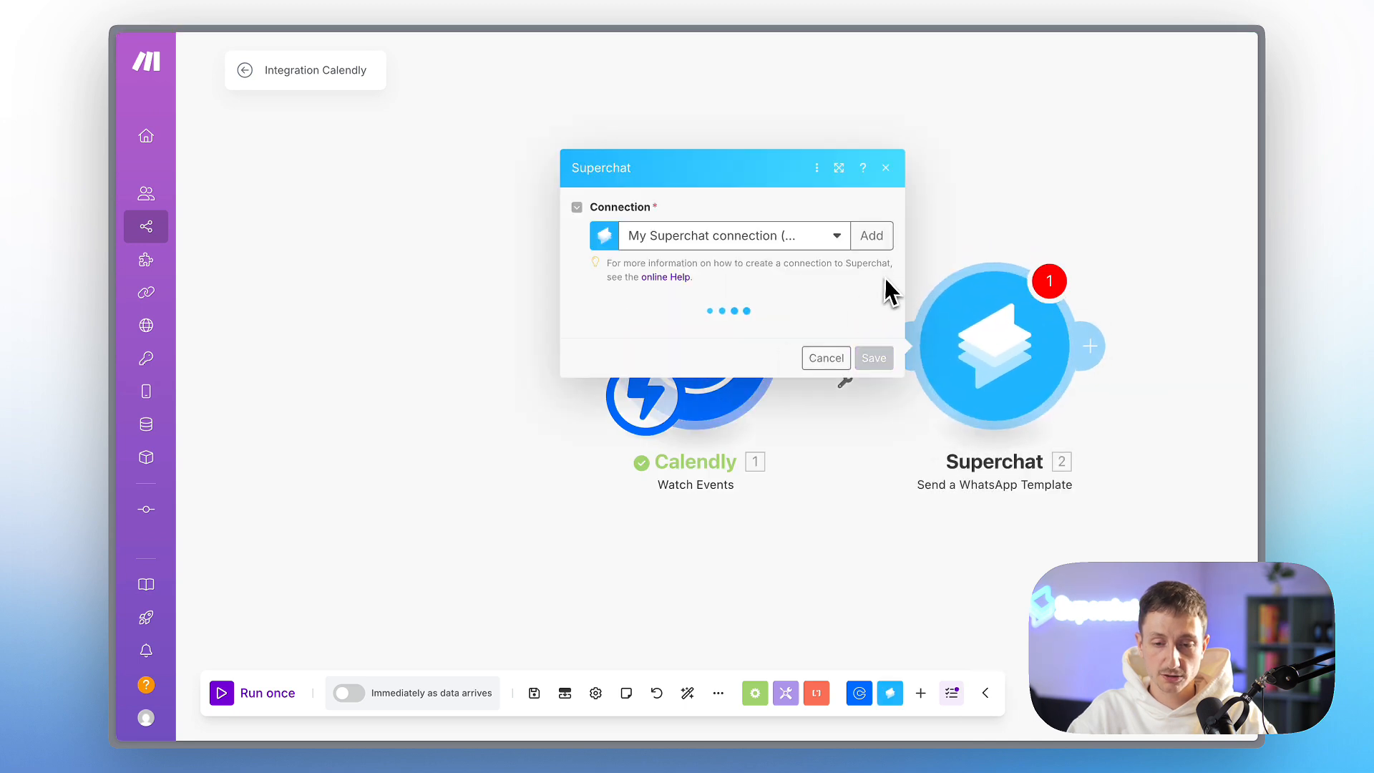
Step: Create a Superchat connection named "My Superchat connection" with the pasted API key, and decline saving the password in the browser
click(869, 247)
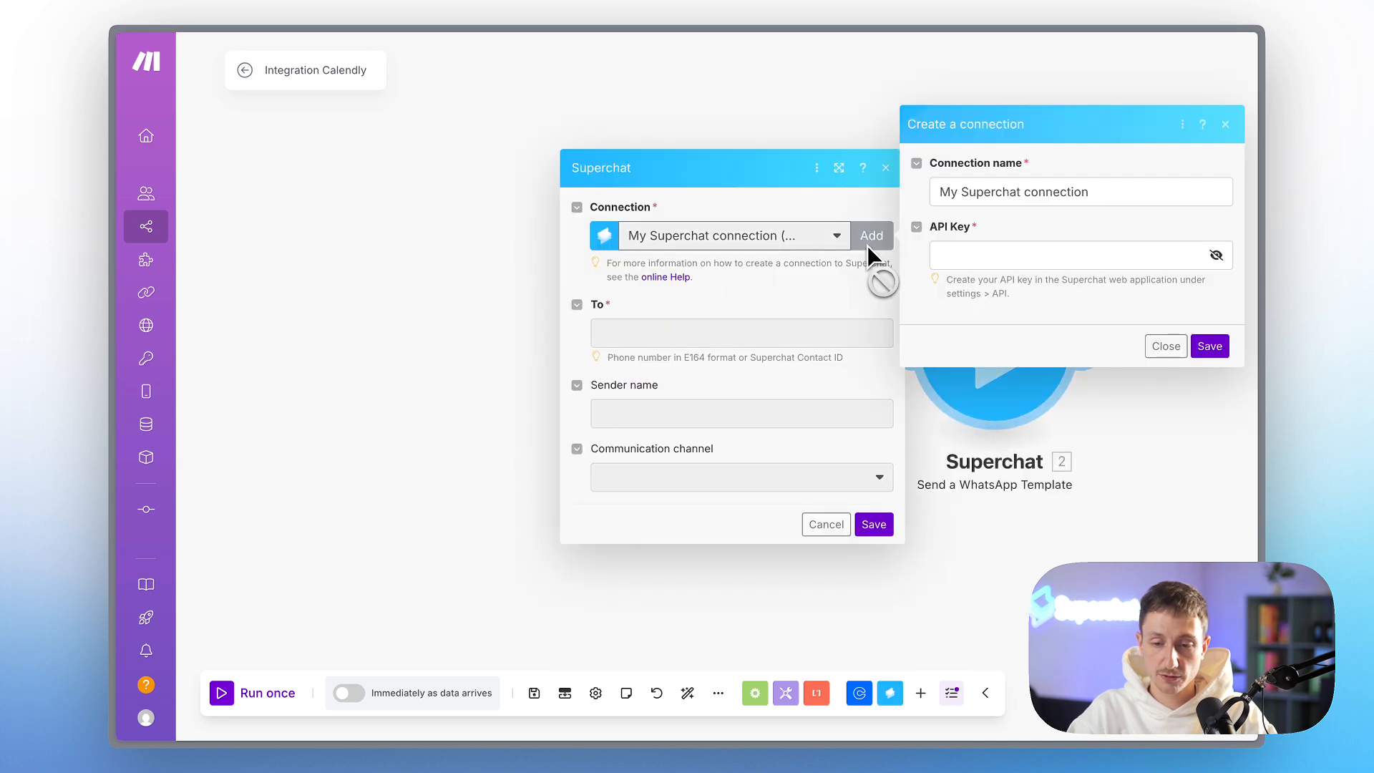
click(1009, 258)
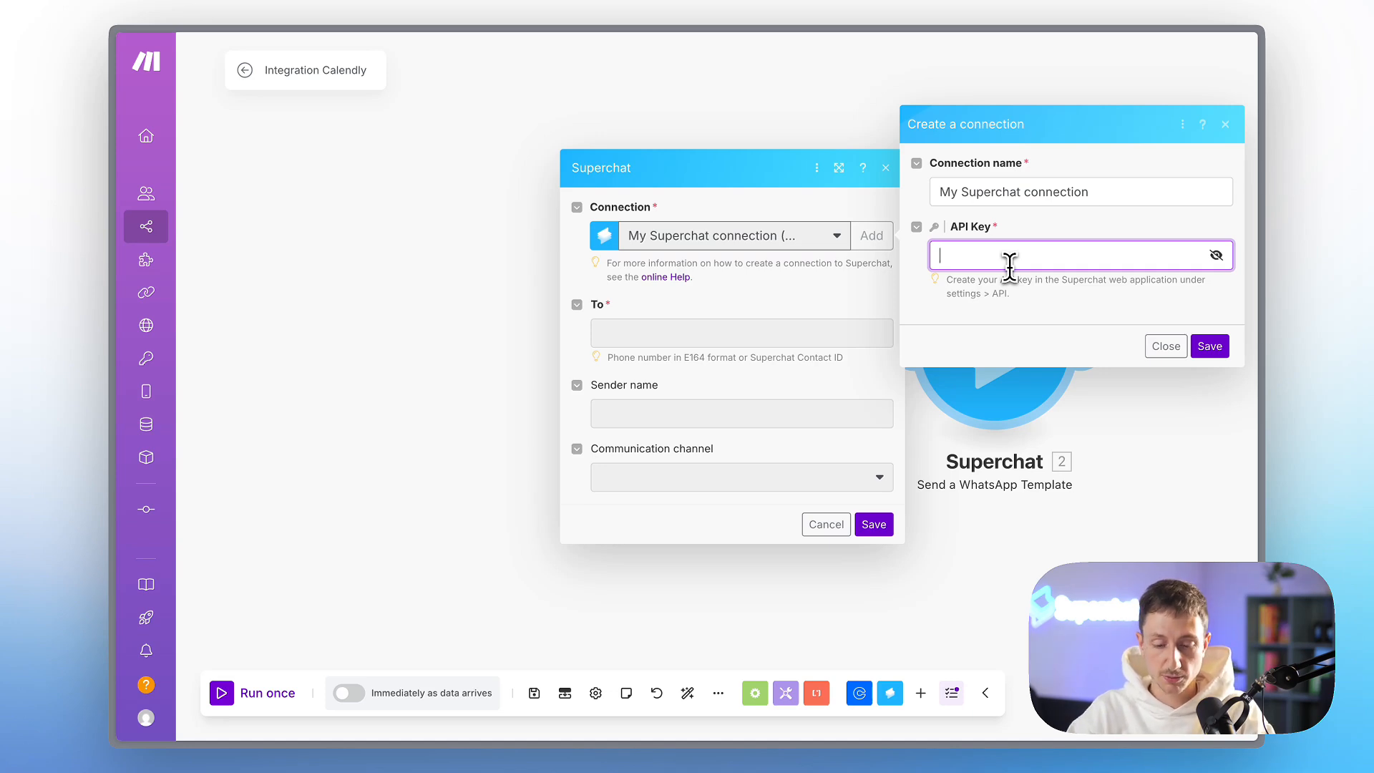
key(ctrl+v)
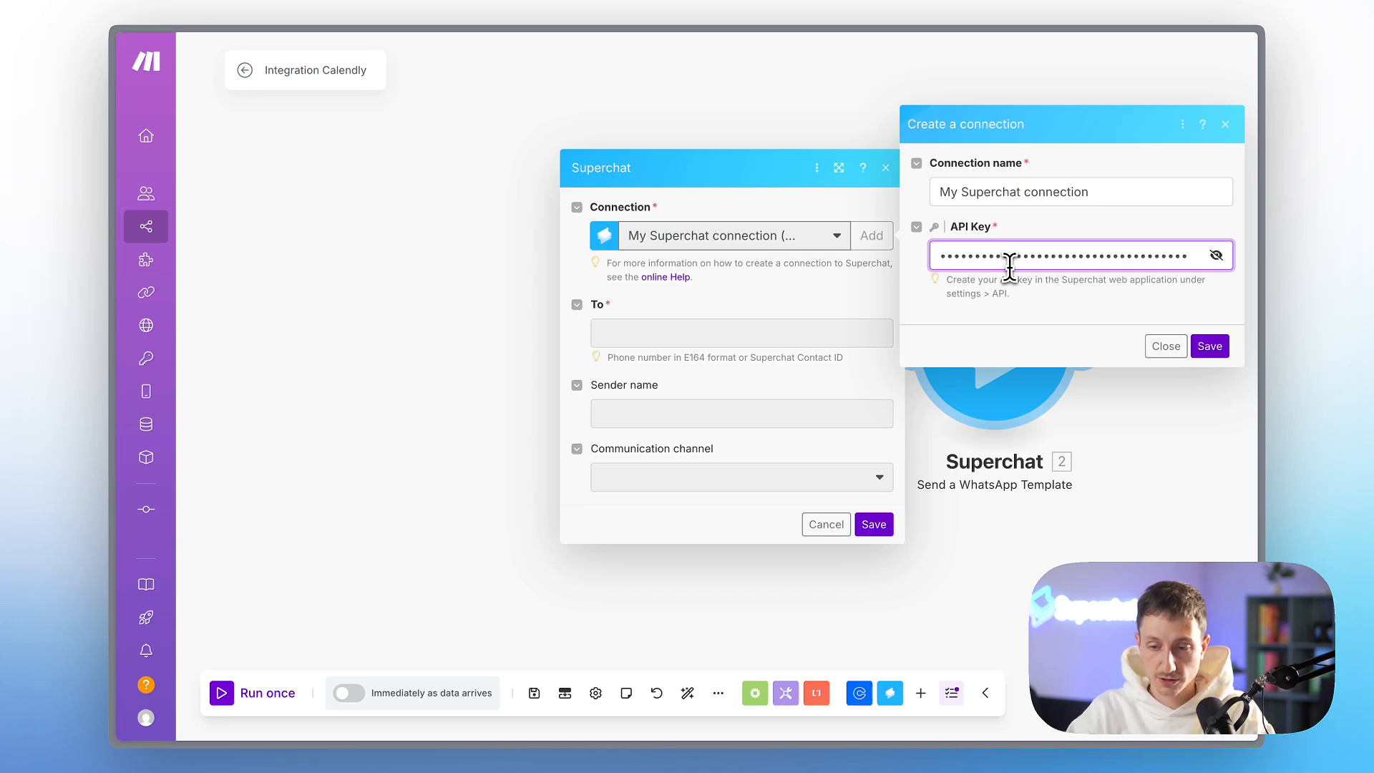
click(1216, 256)
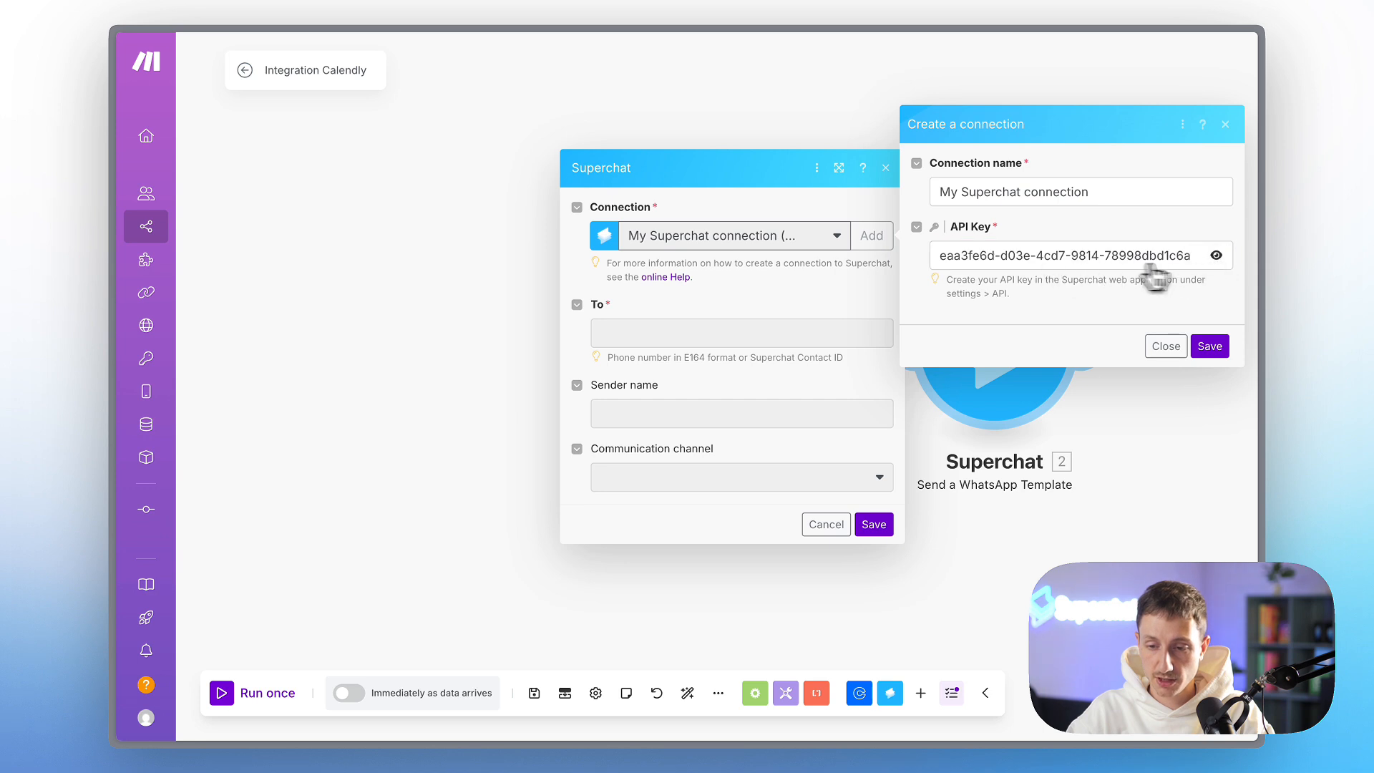
click(1216, 256)
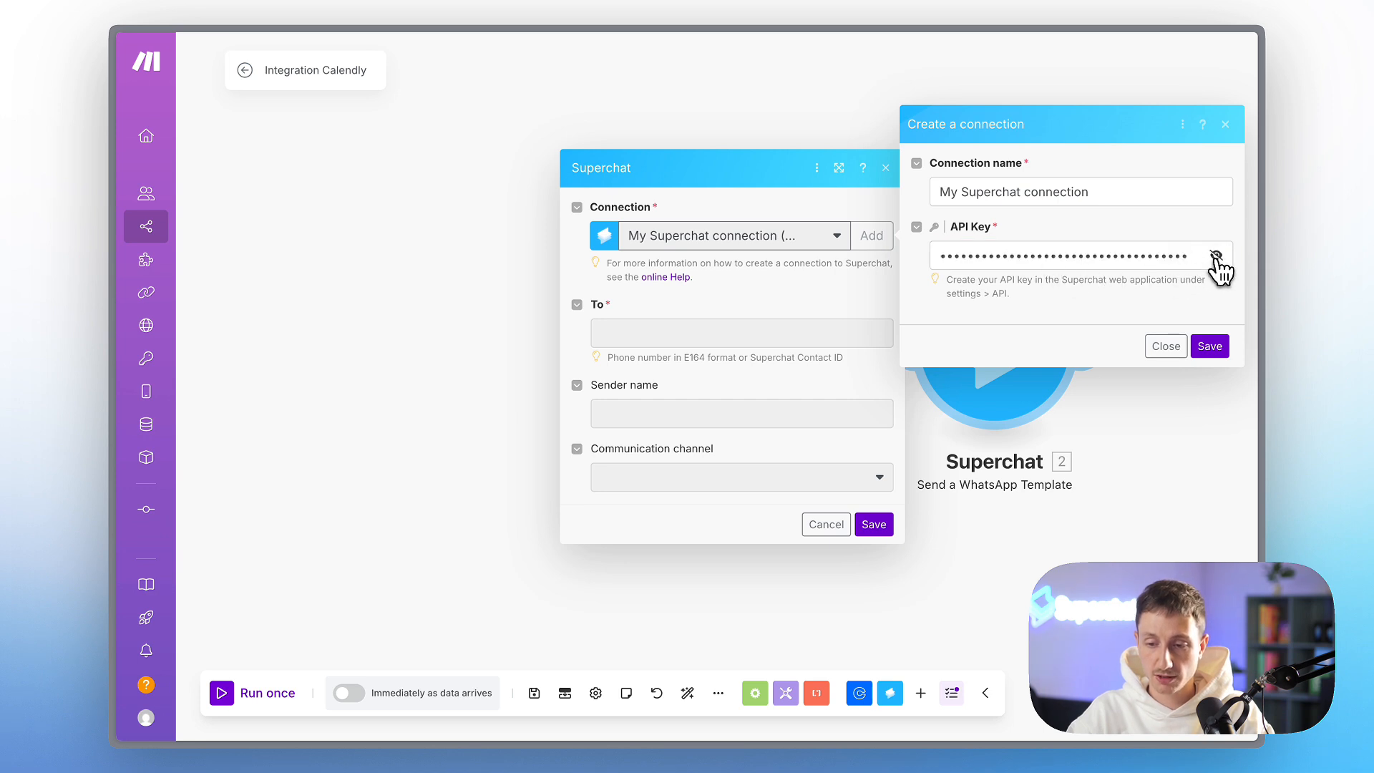
click(1211, 349)
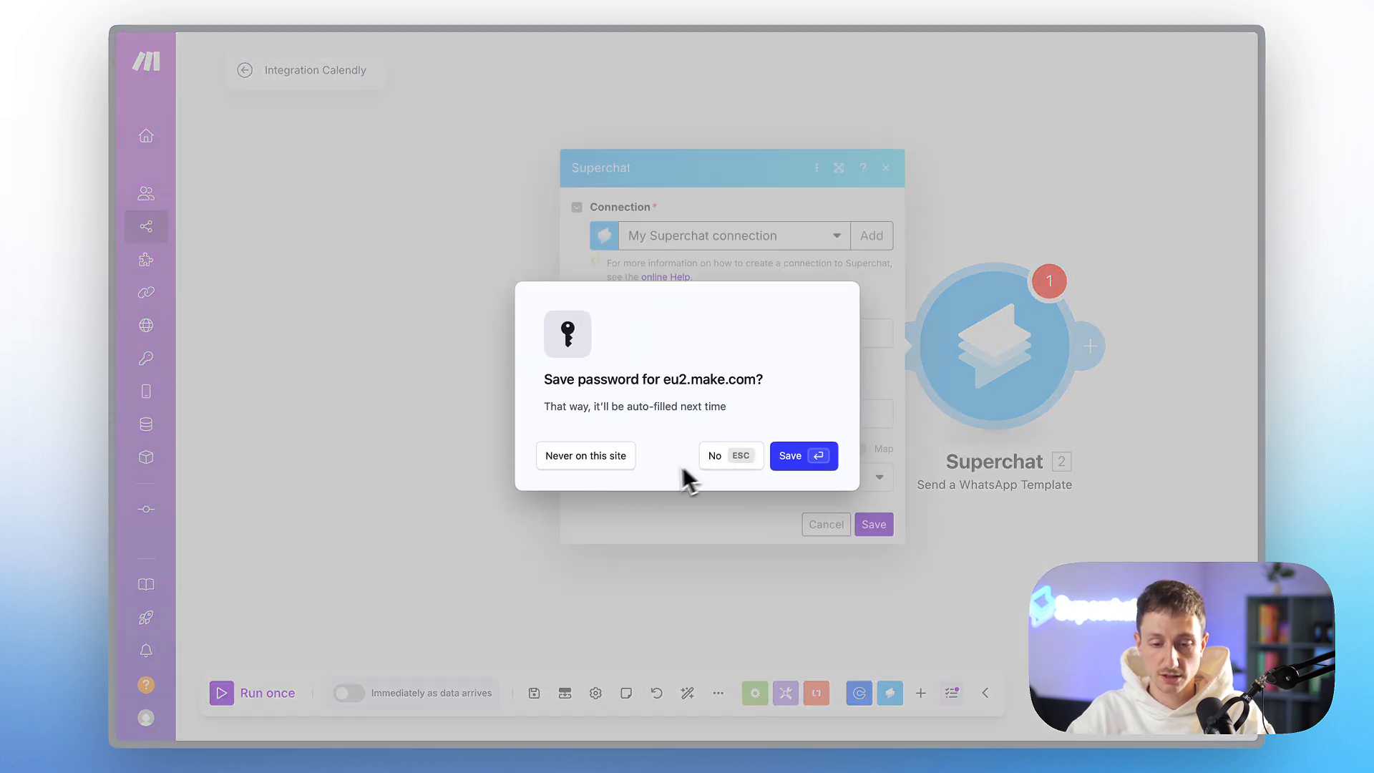
click(724, 462)
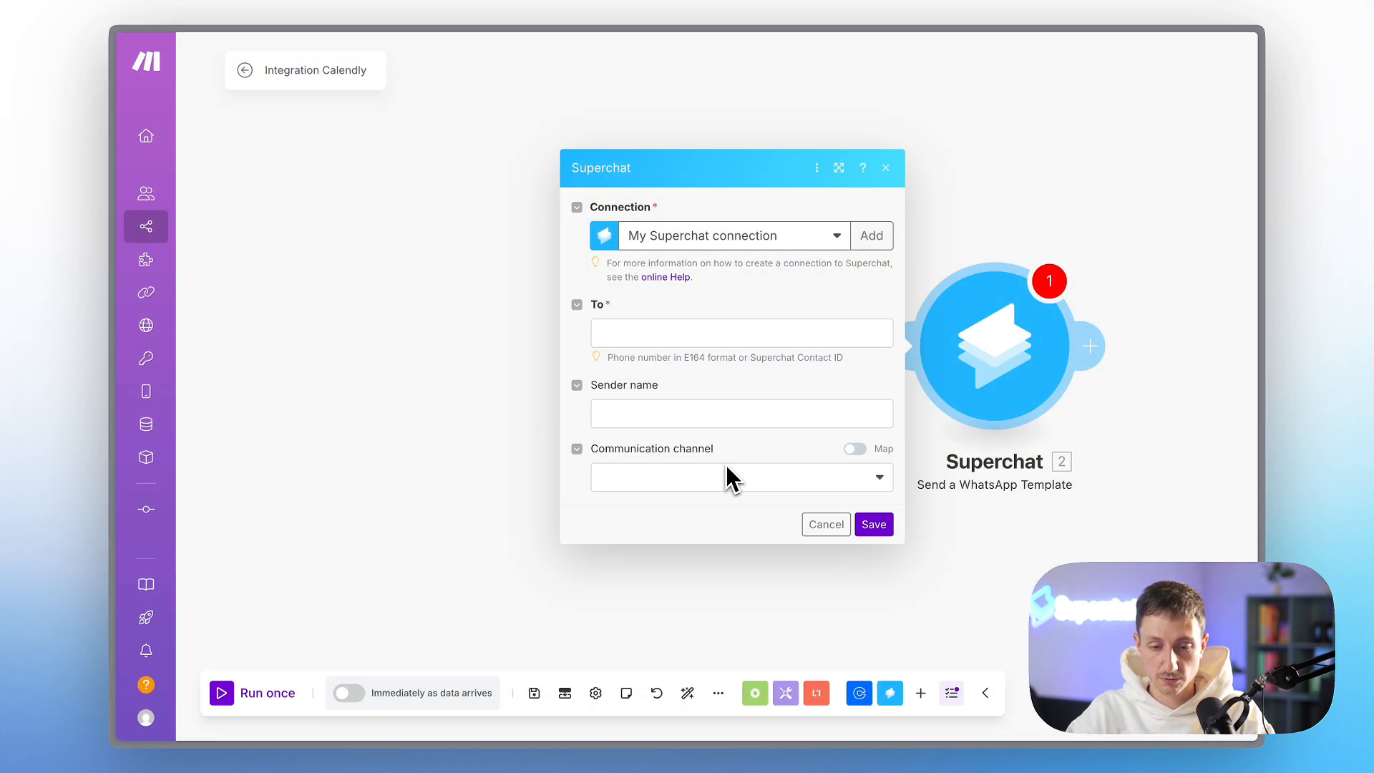
Step: Map the Answer item from Calendly's Questions And Answers to the To field of the Superchat module
click(694, 333)
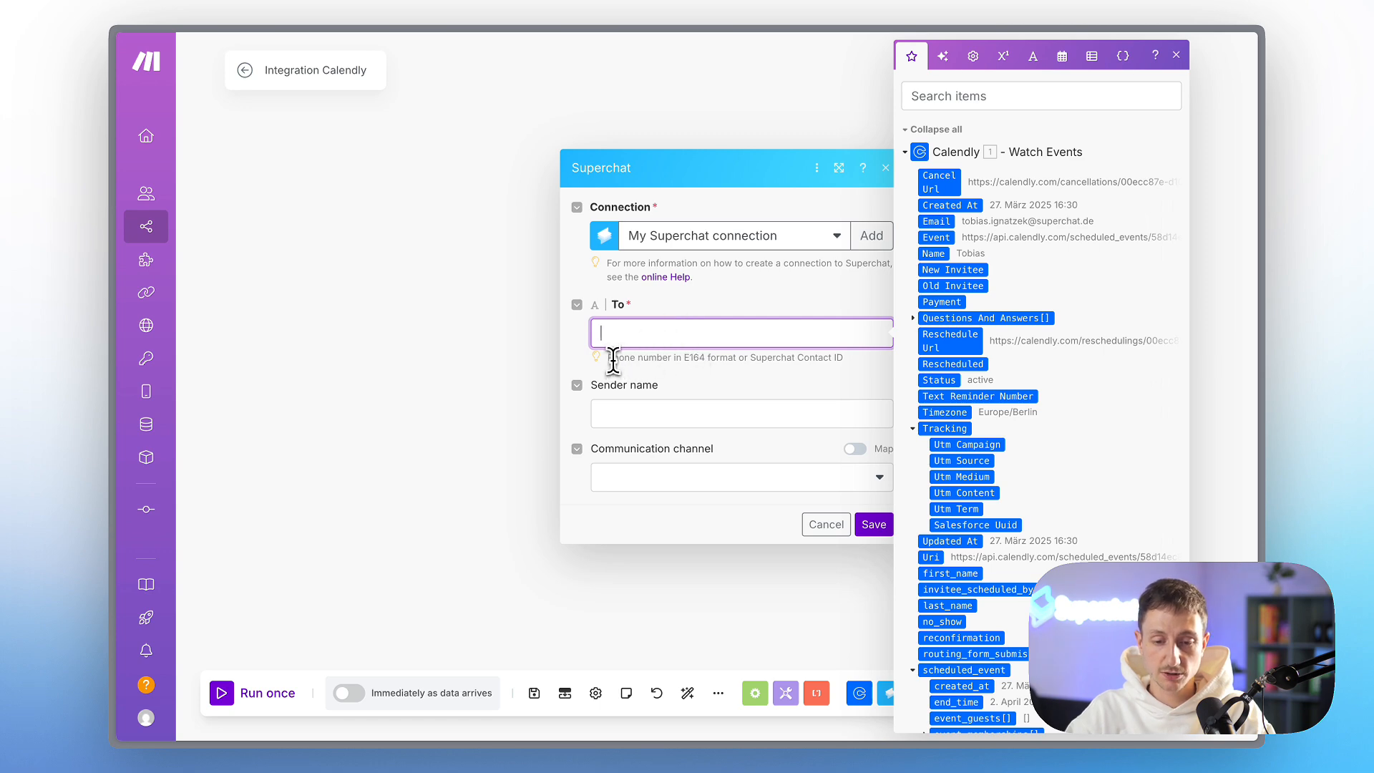
drag(613, 359, 694, 356)
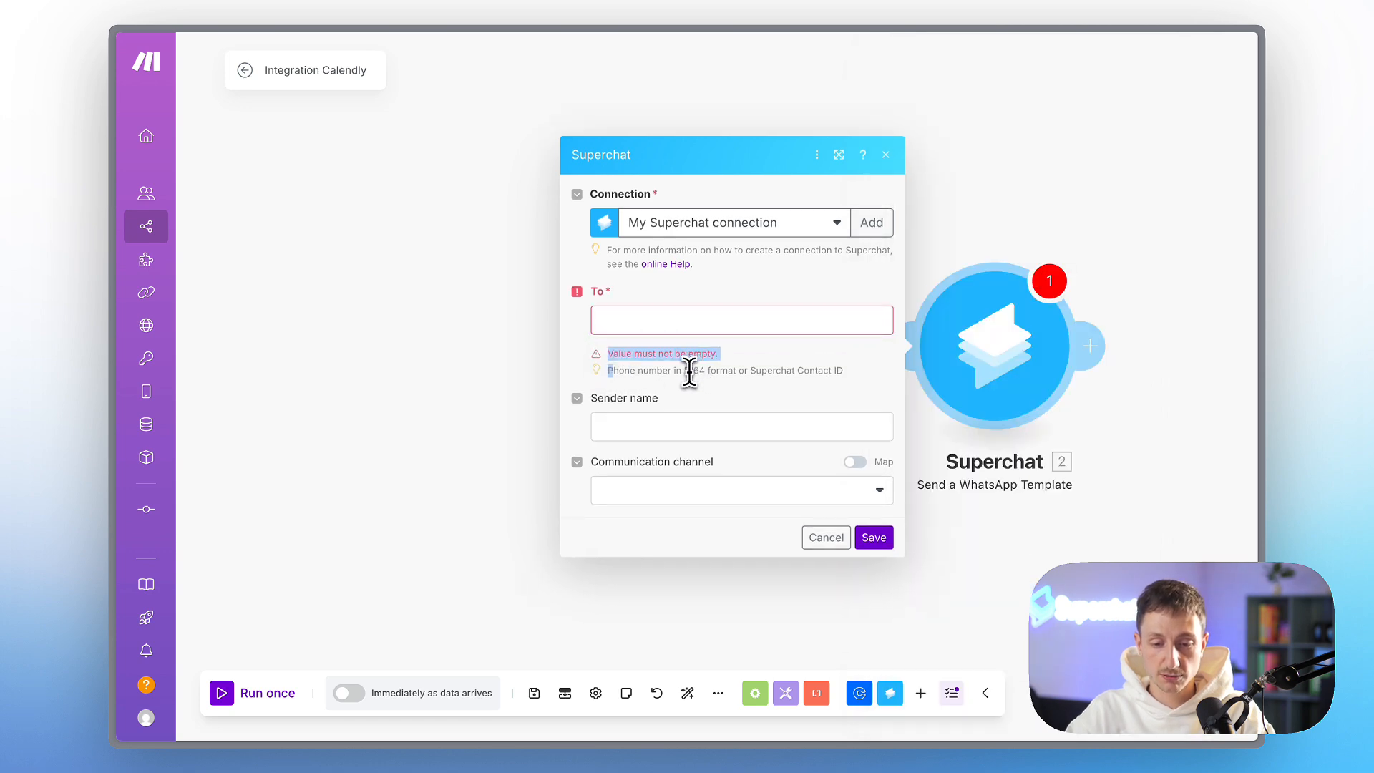
click(712, 371)
click(671, 321)
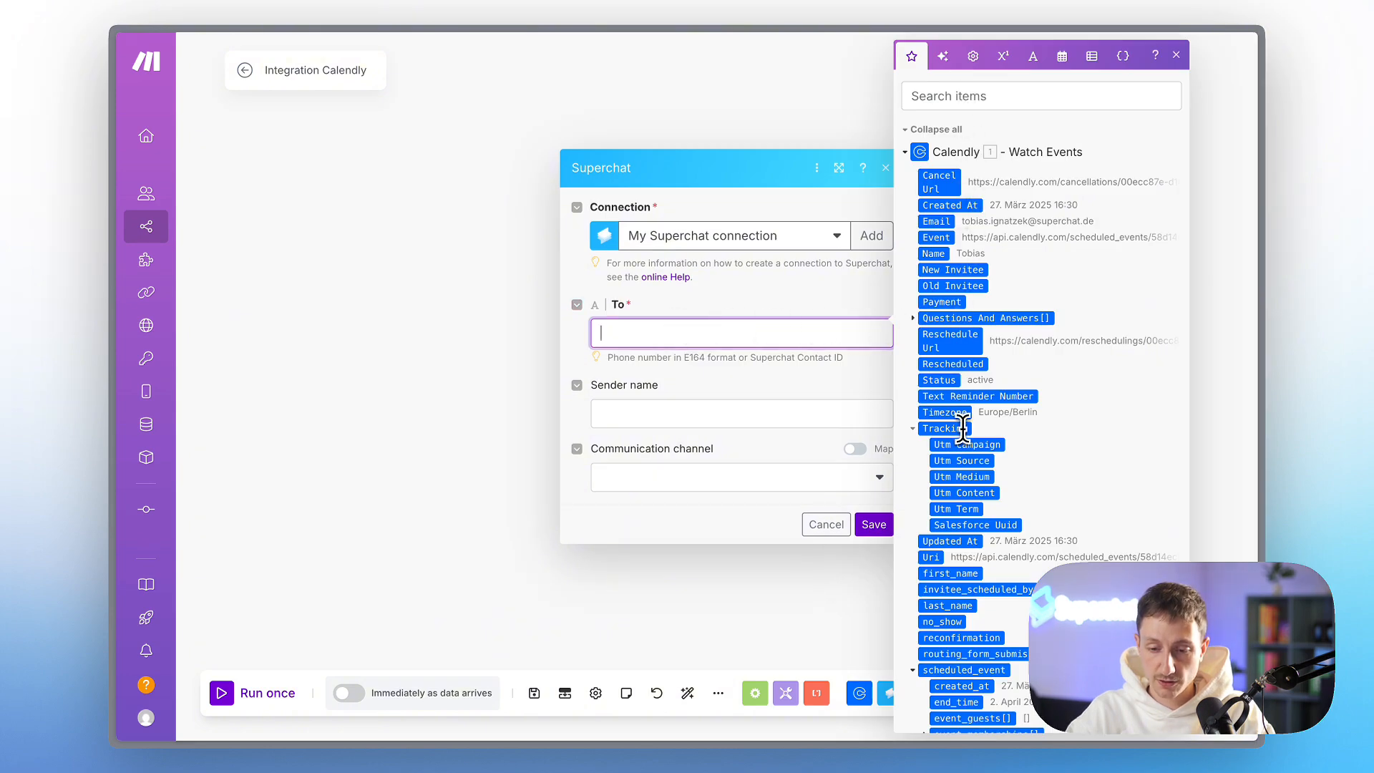
click(952, 100)
text(Answe)
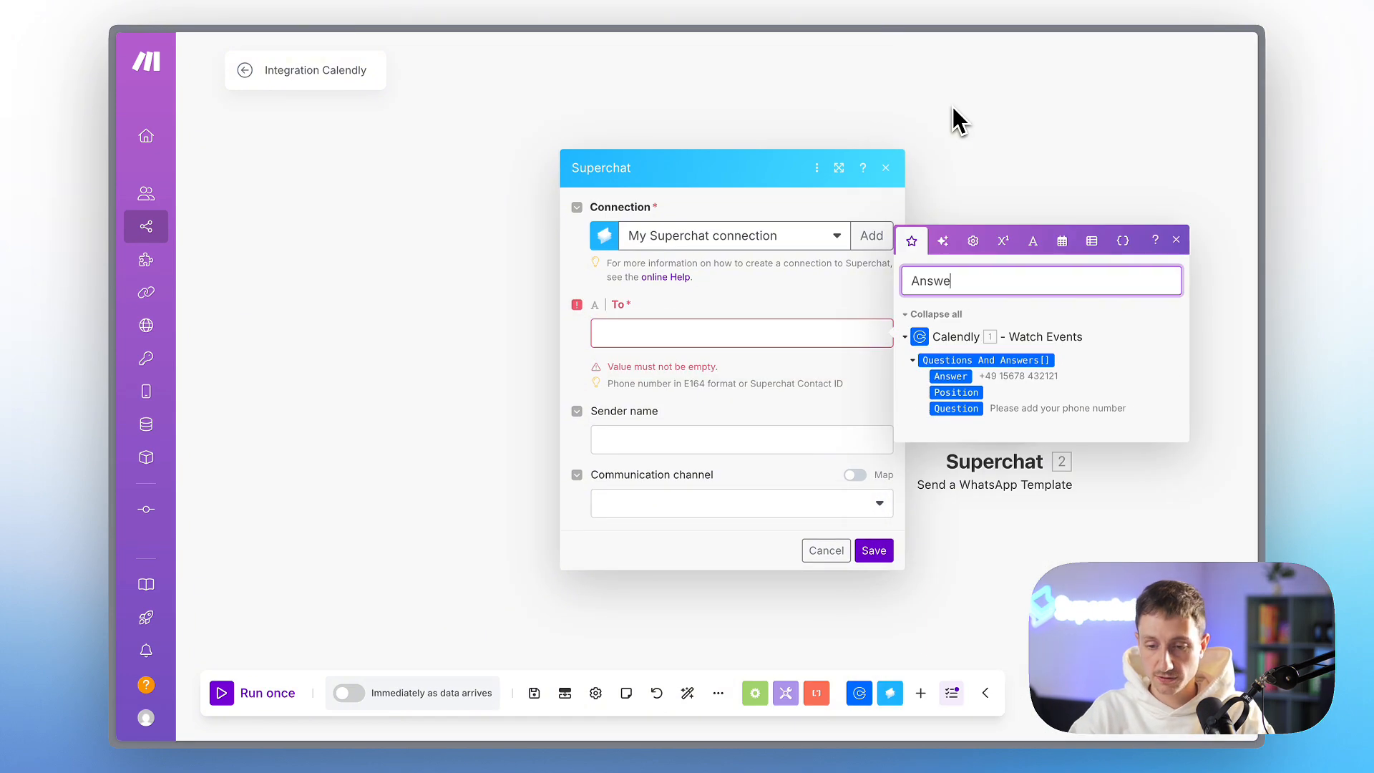
drag(957, 376, 702, 343)
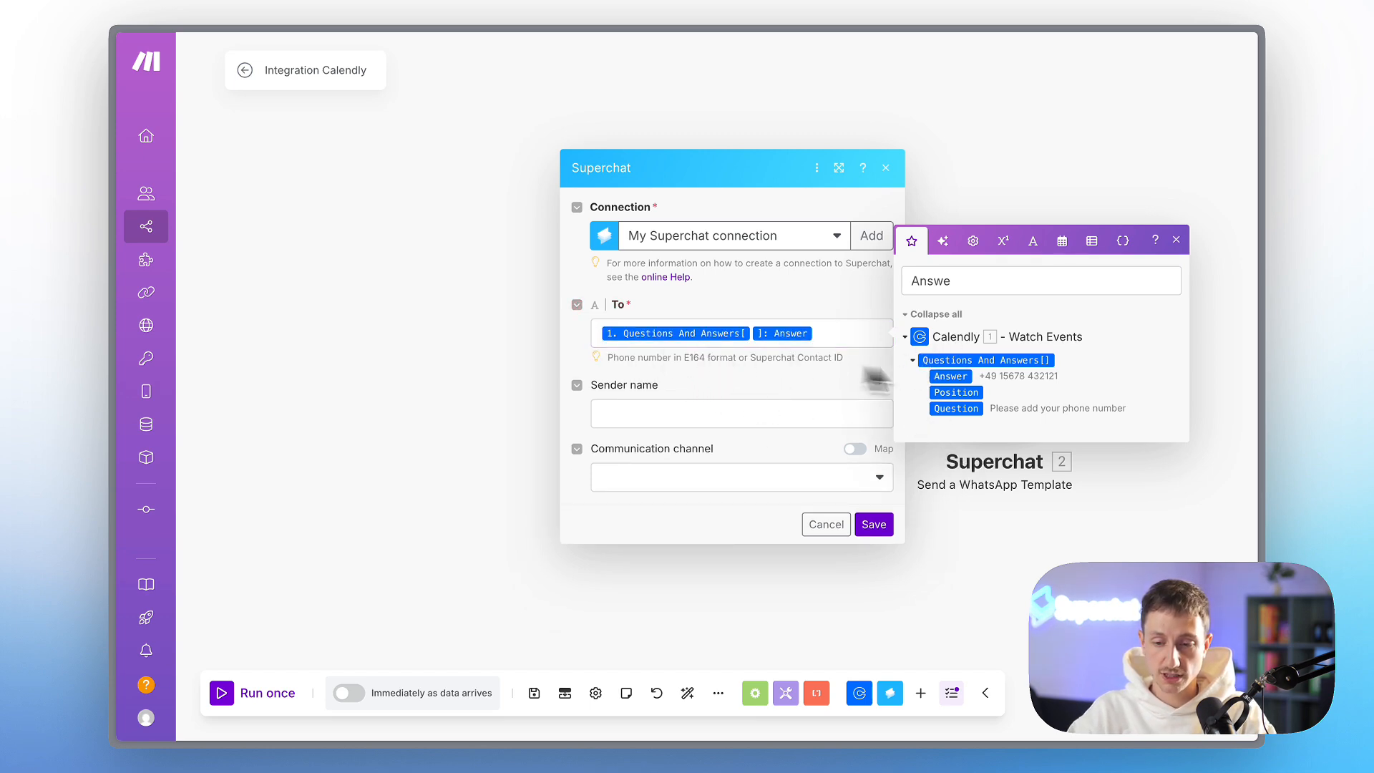
Step: Leave the sender name empty, set the communication channel to SuperTravel (WA), and open the template choices
click(635, 418)
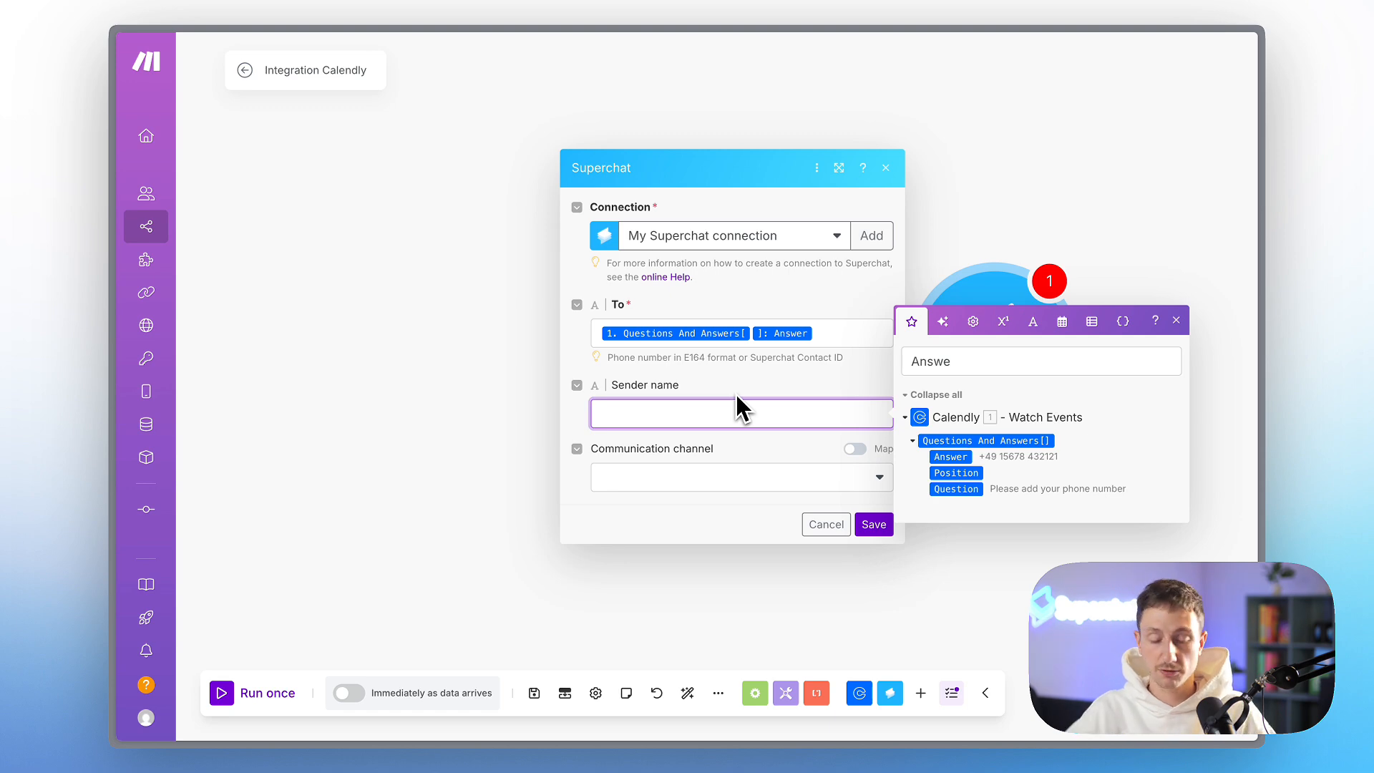
click(693, 477)
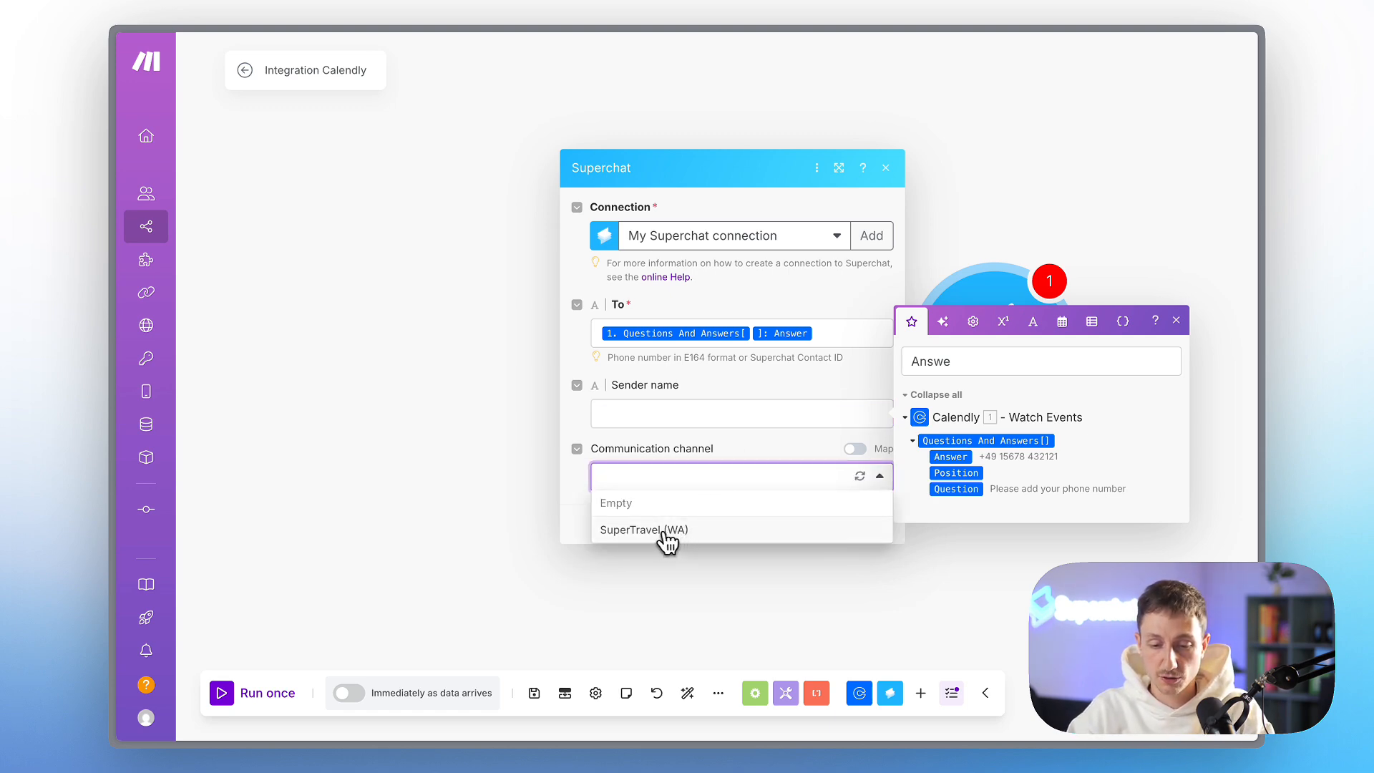
click(666, 533)
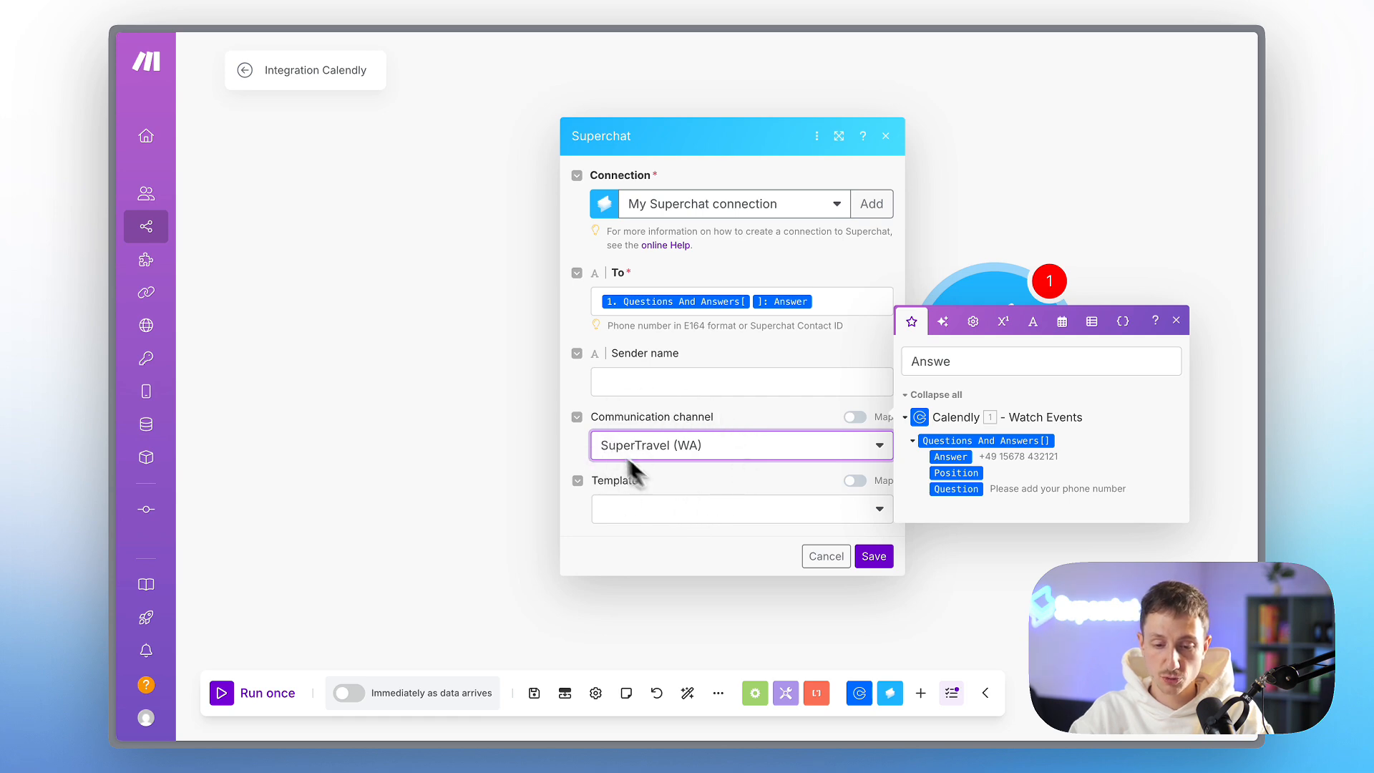
click(706, 515)
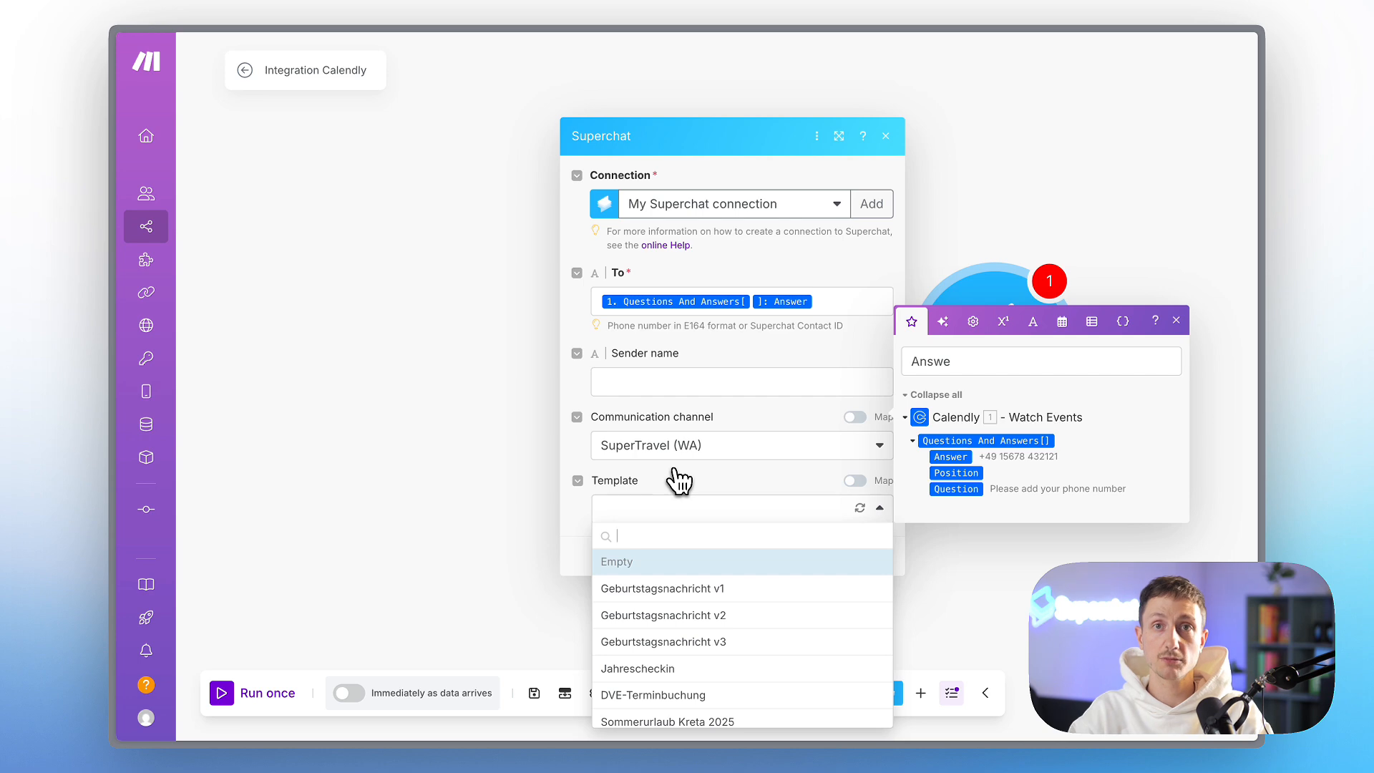
Step: Switch to Superchat and look through the WhatsApp templates, expanding the folder named after the account owner
mouse_move(182, 223)
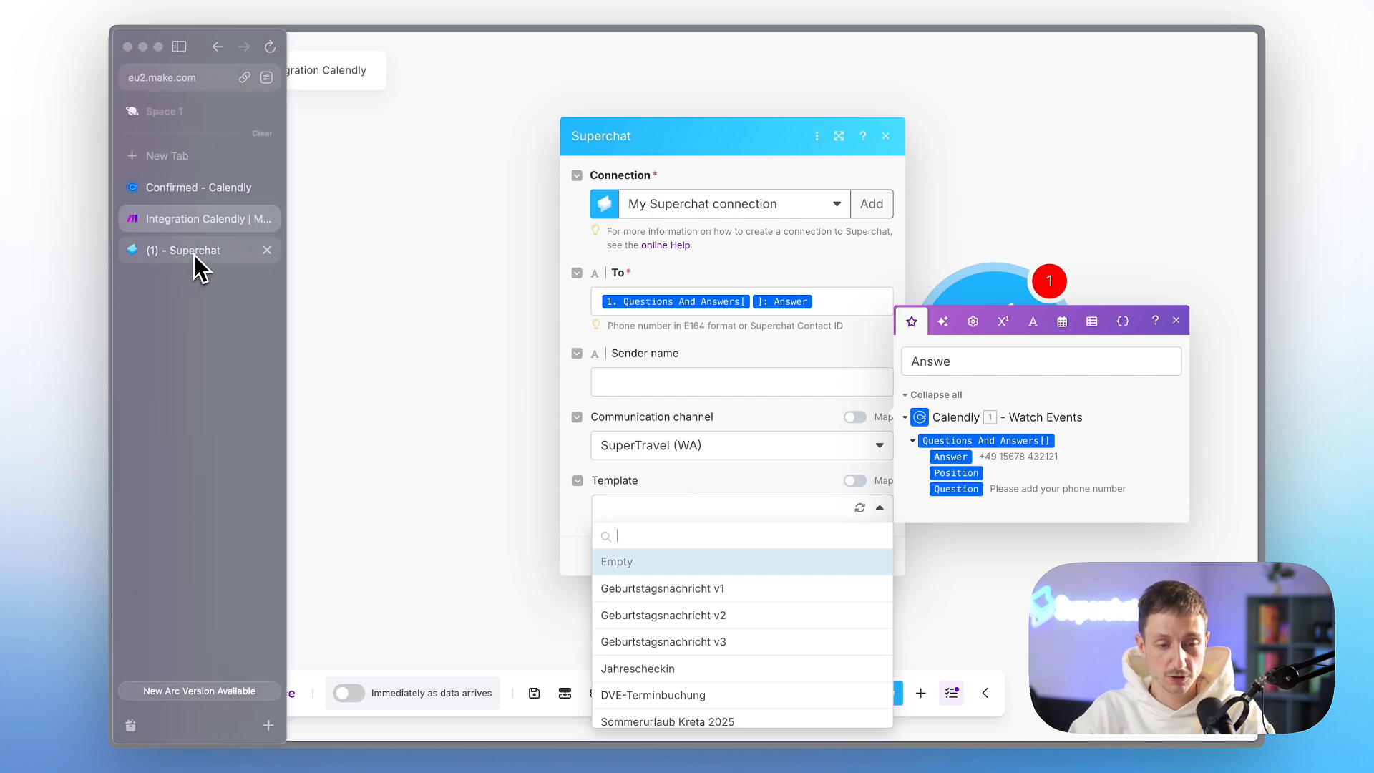
click(189, 252)
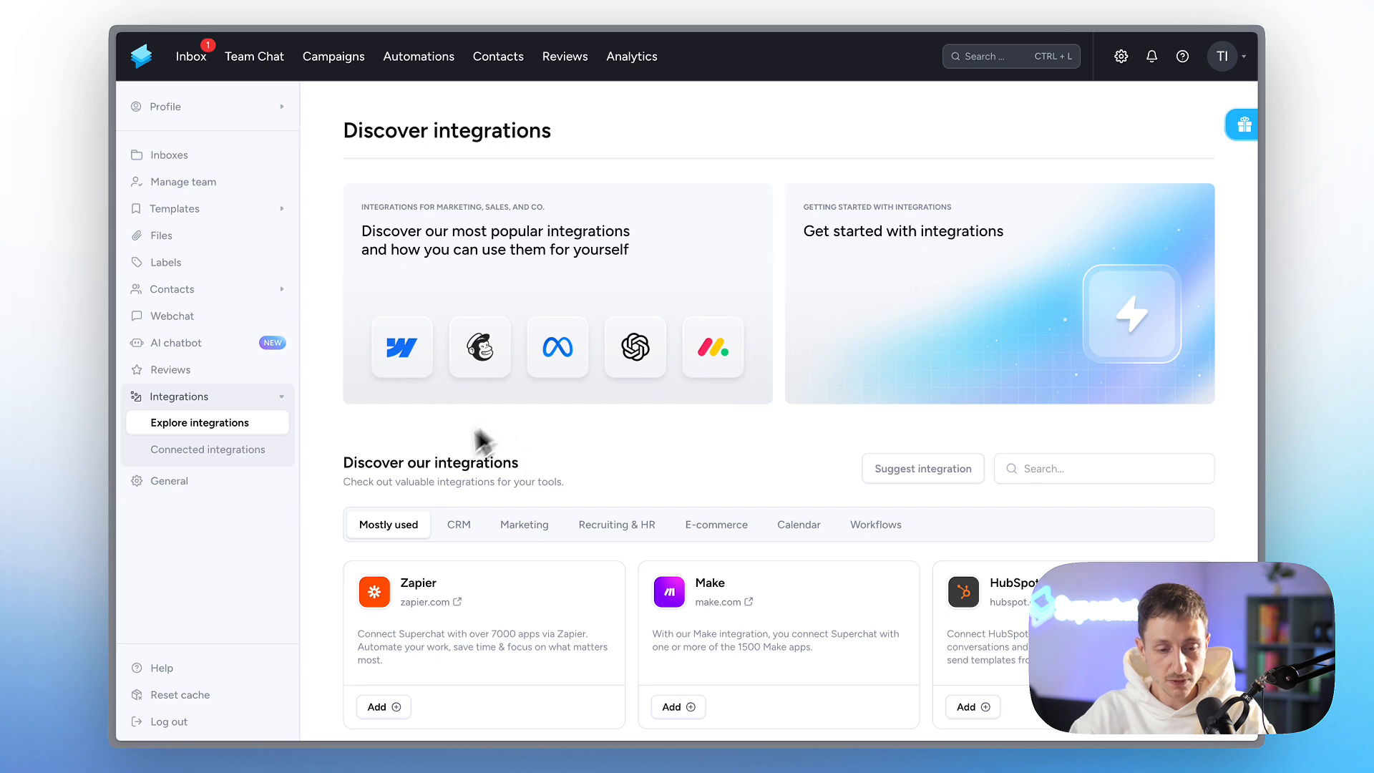
click(232, 213)
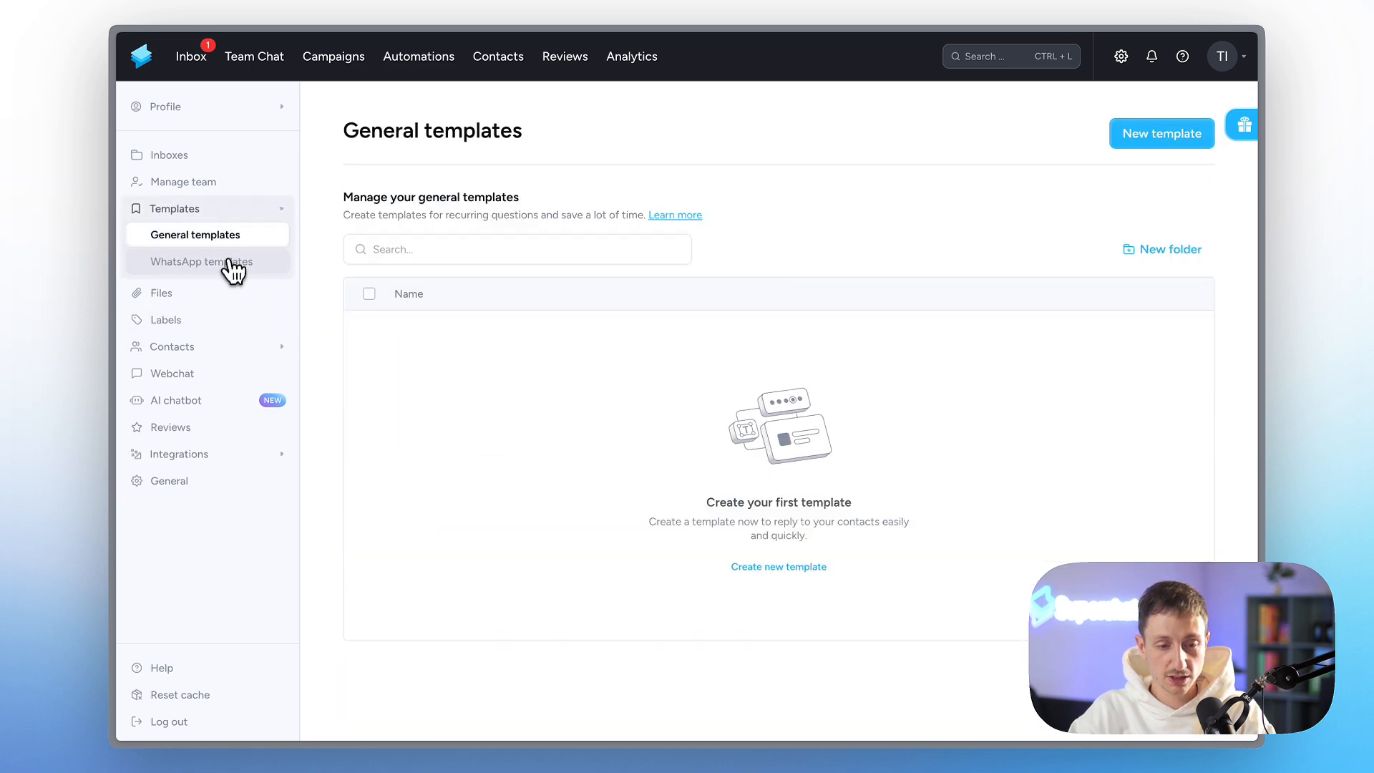
click(229, 265)
scroll(655, 364, down, 5)
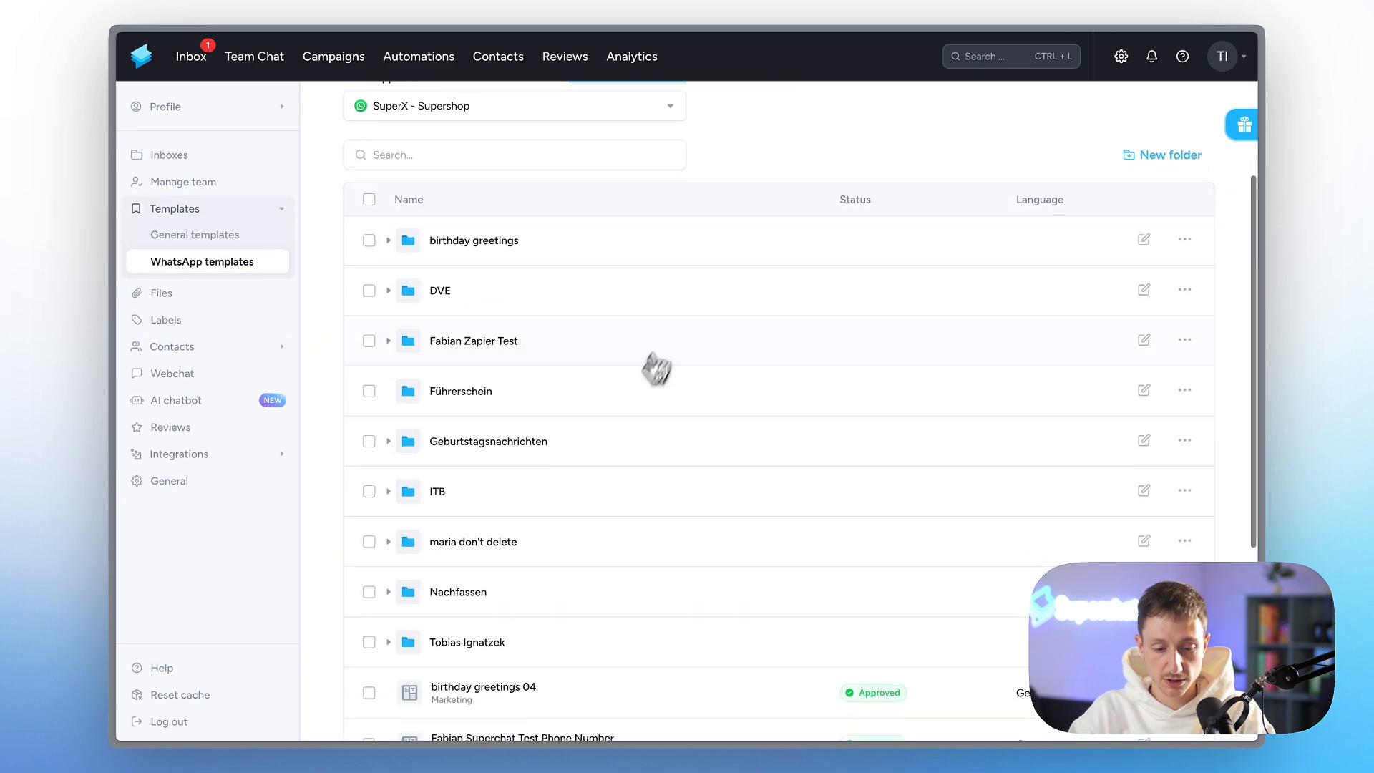
click(452, 642)
scroll(611, 422, down, 5)
scroll(610, 422, down, 2)
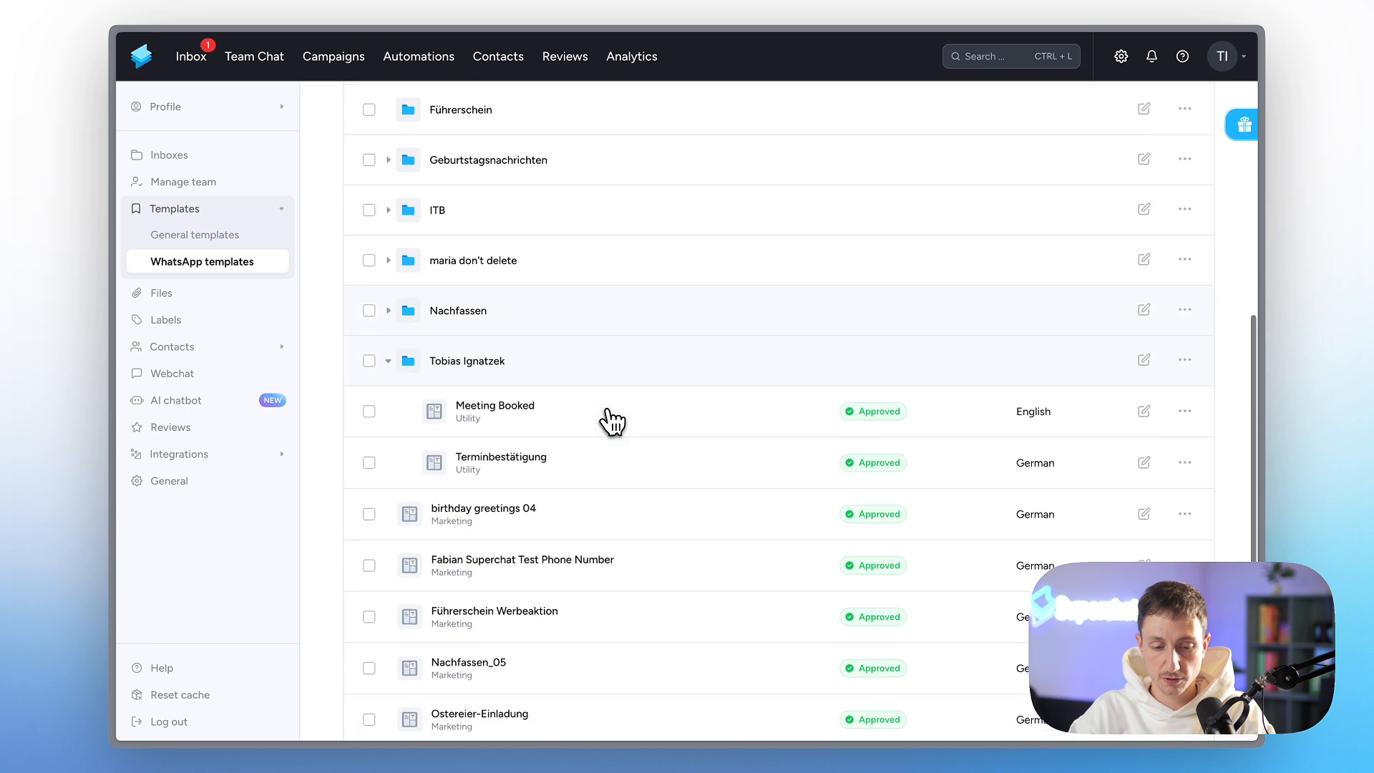
Step: Open the Meeting Booked WhatsApp template and examine its First name, Meeting date and time, and Wildcard placeholders in the preview
click(533, 427)
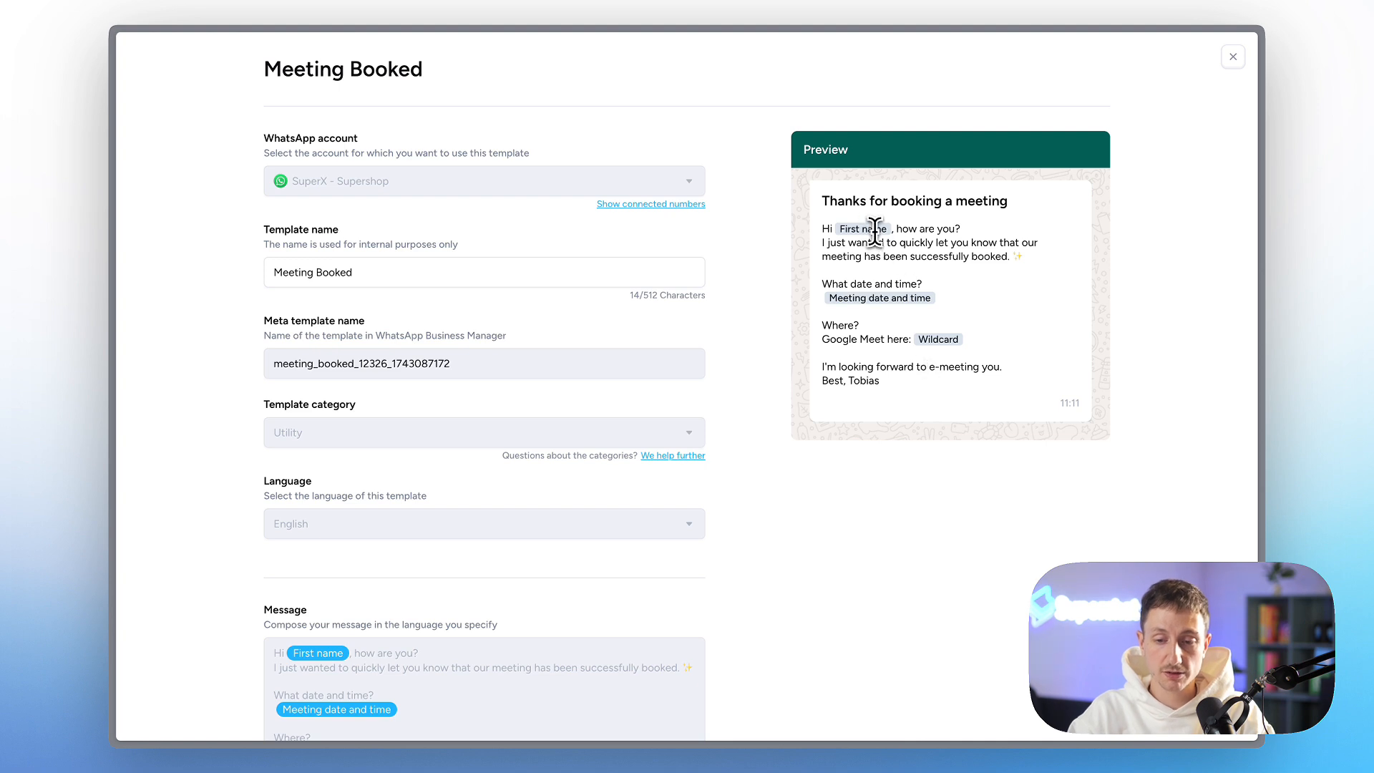
drag(862, 229, 886, 229)
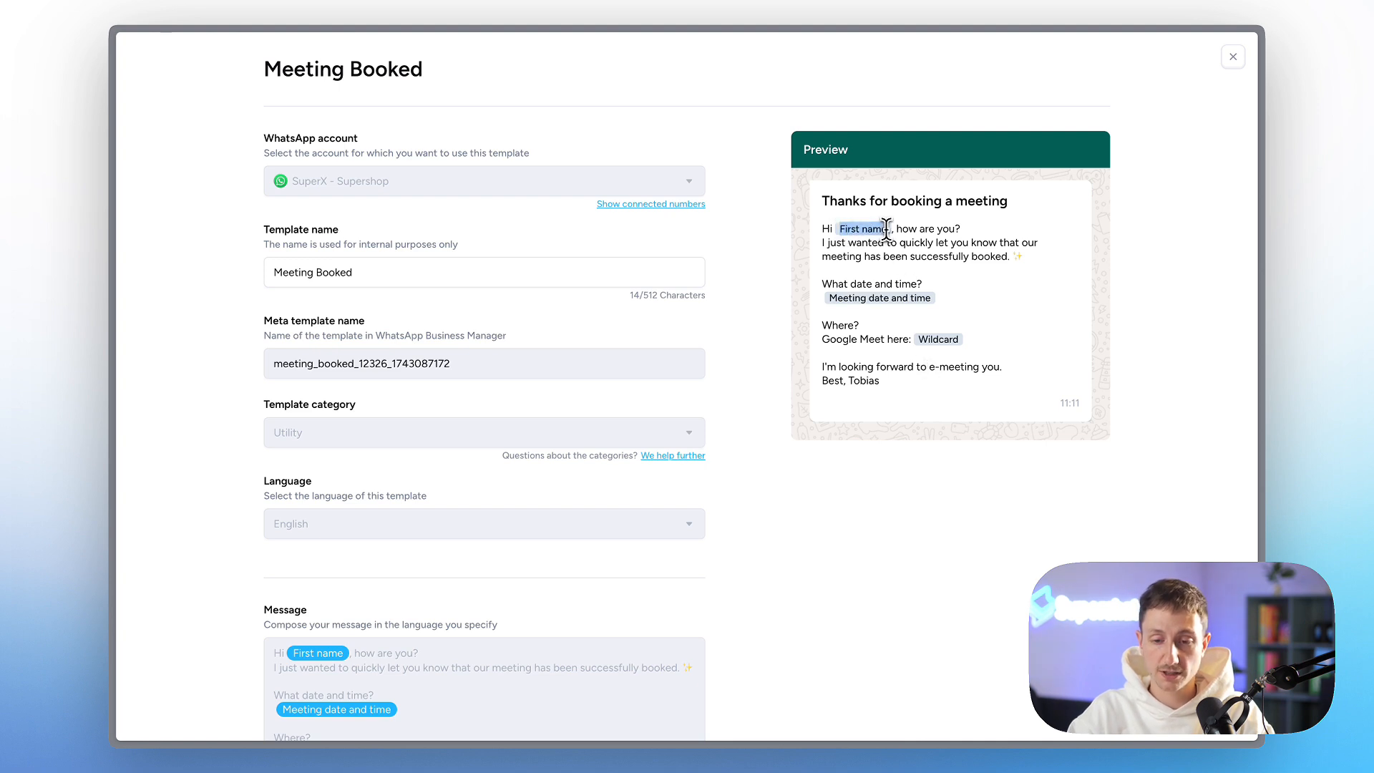
drag(840, 302, 929, 304)
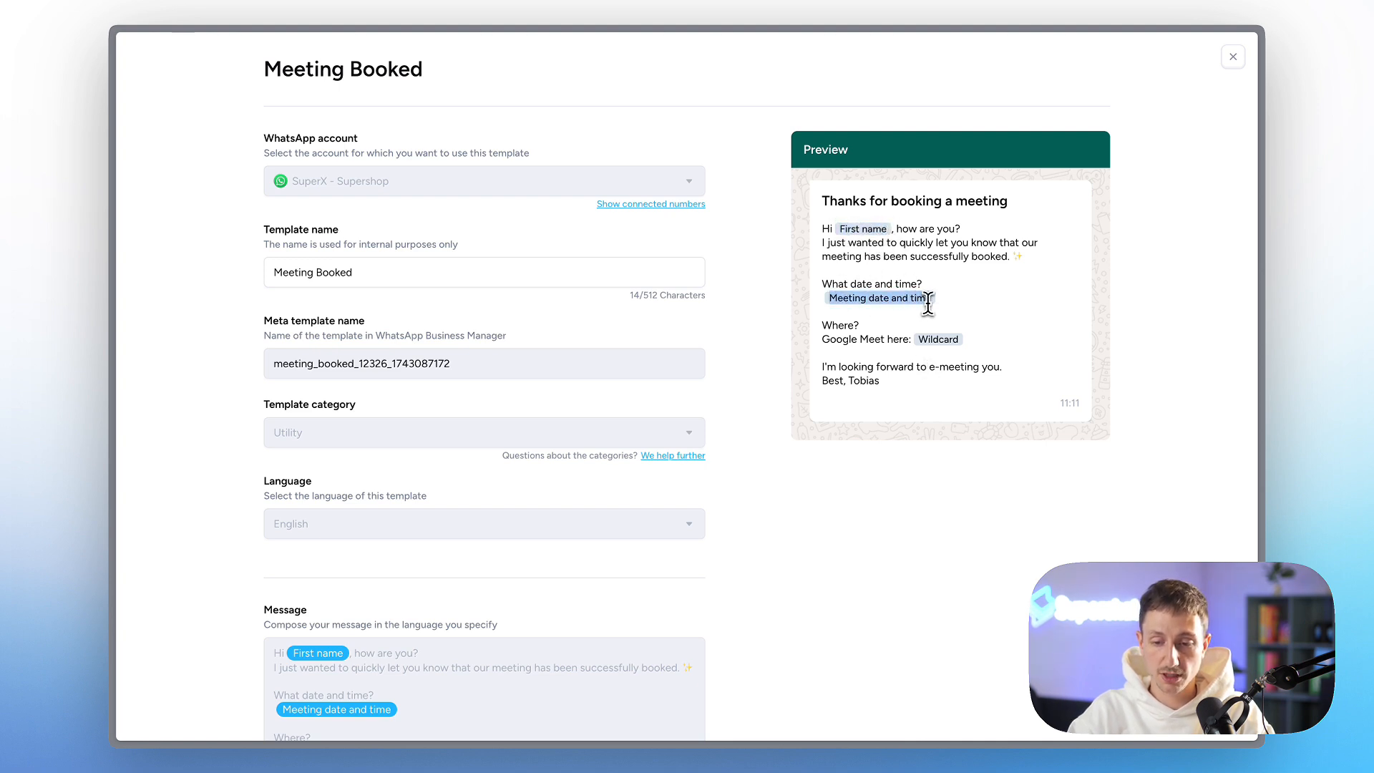
double_click(938, 339)
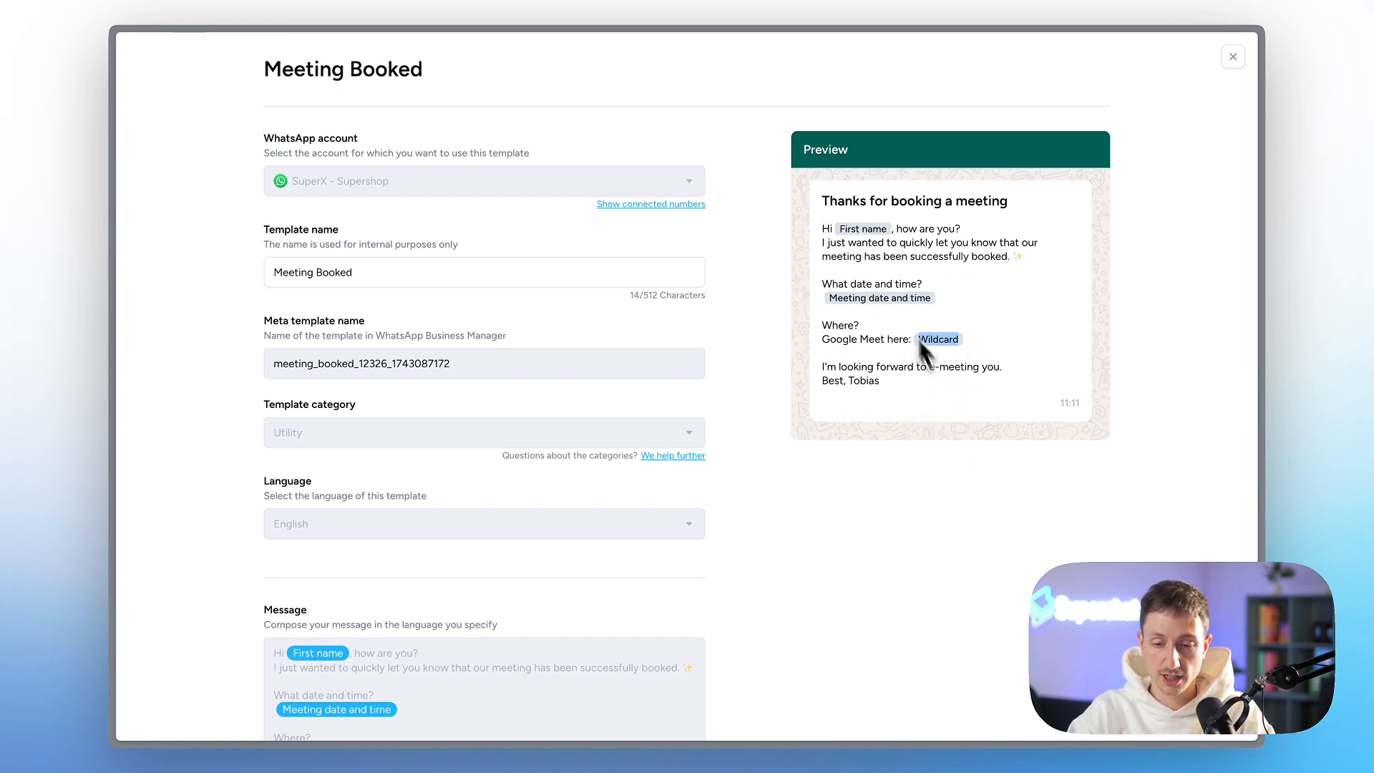
click(936, 367)
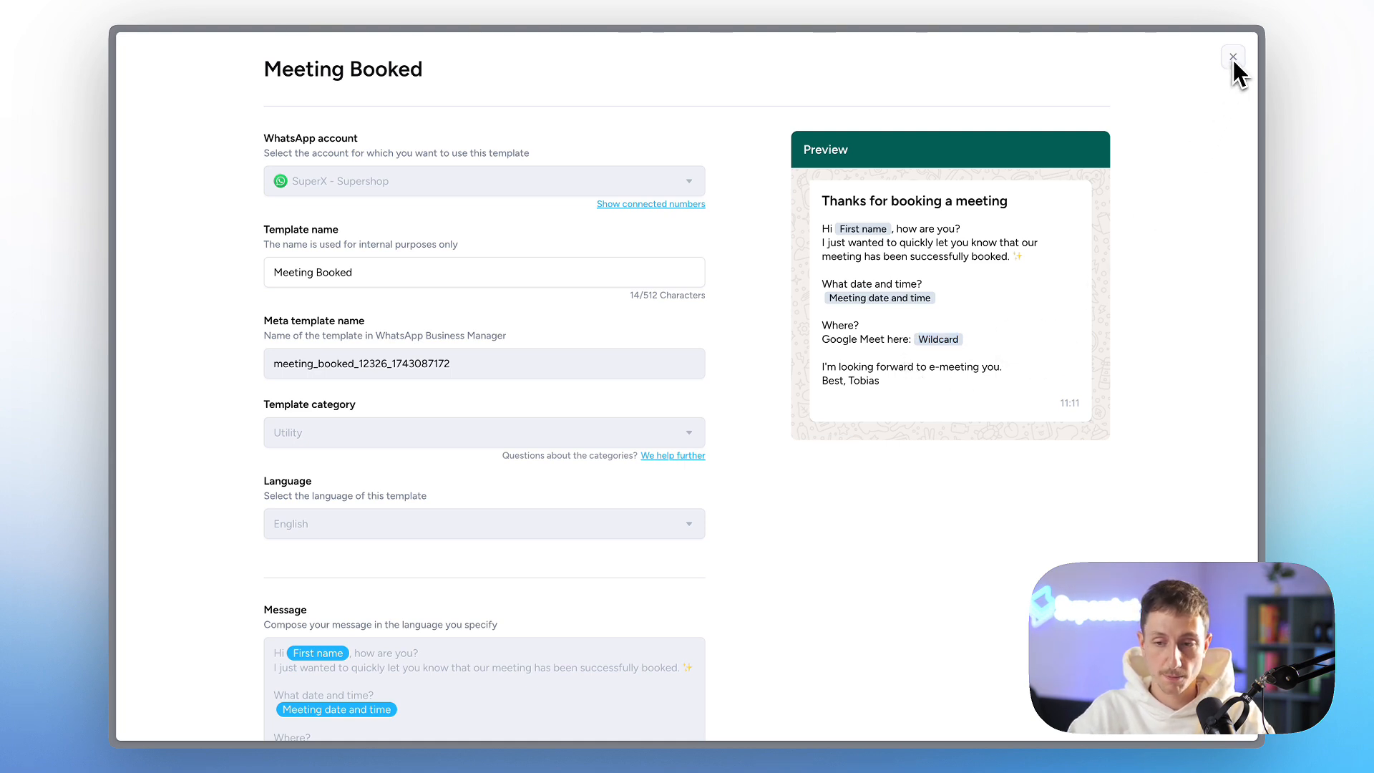
Step: Switch back to the Make scenario and choose Meeting Booked as the template in the Superchat module
mouse_move(111, 175)
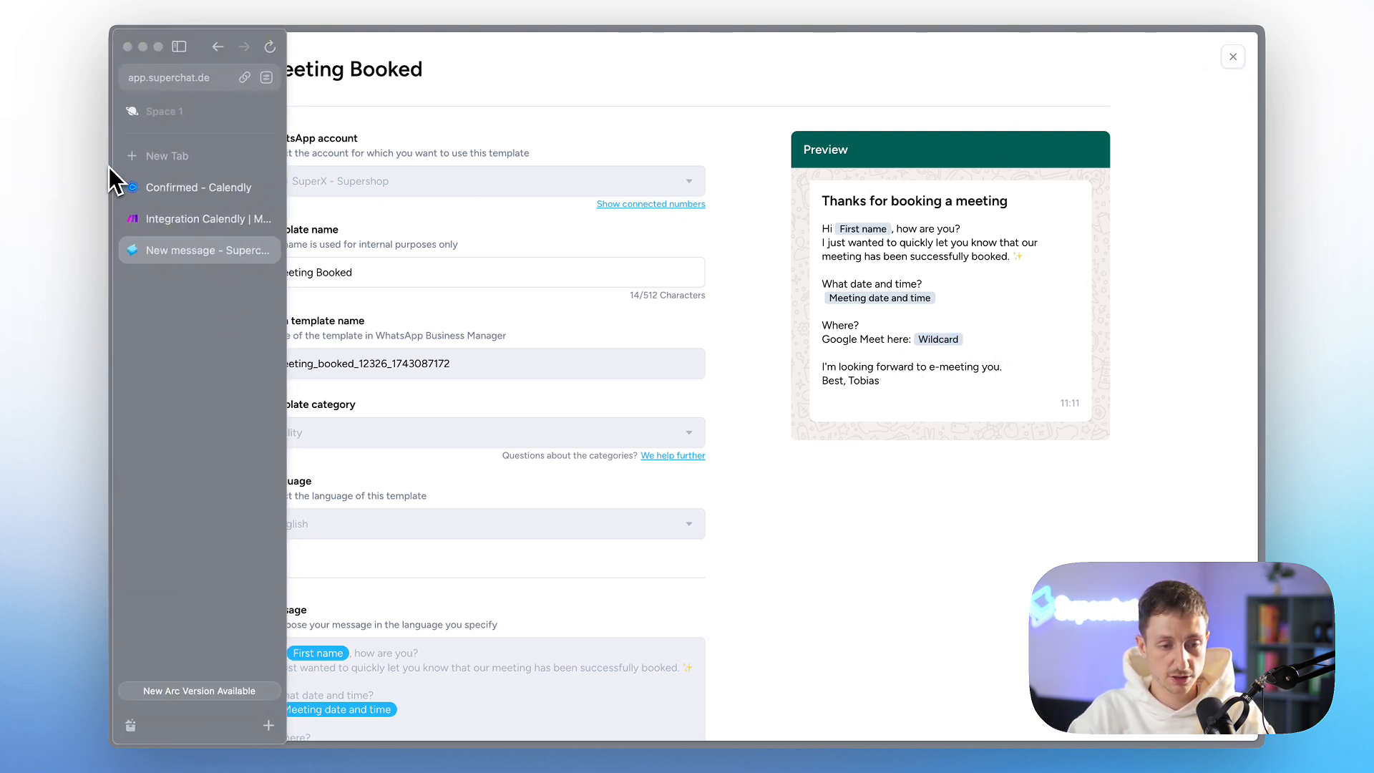
click(179, 223)
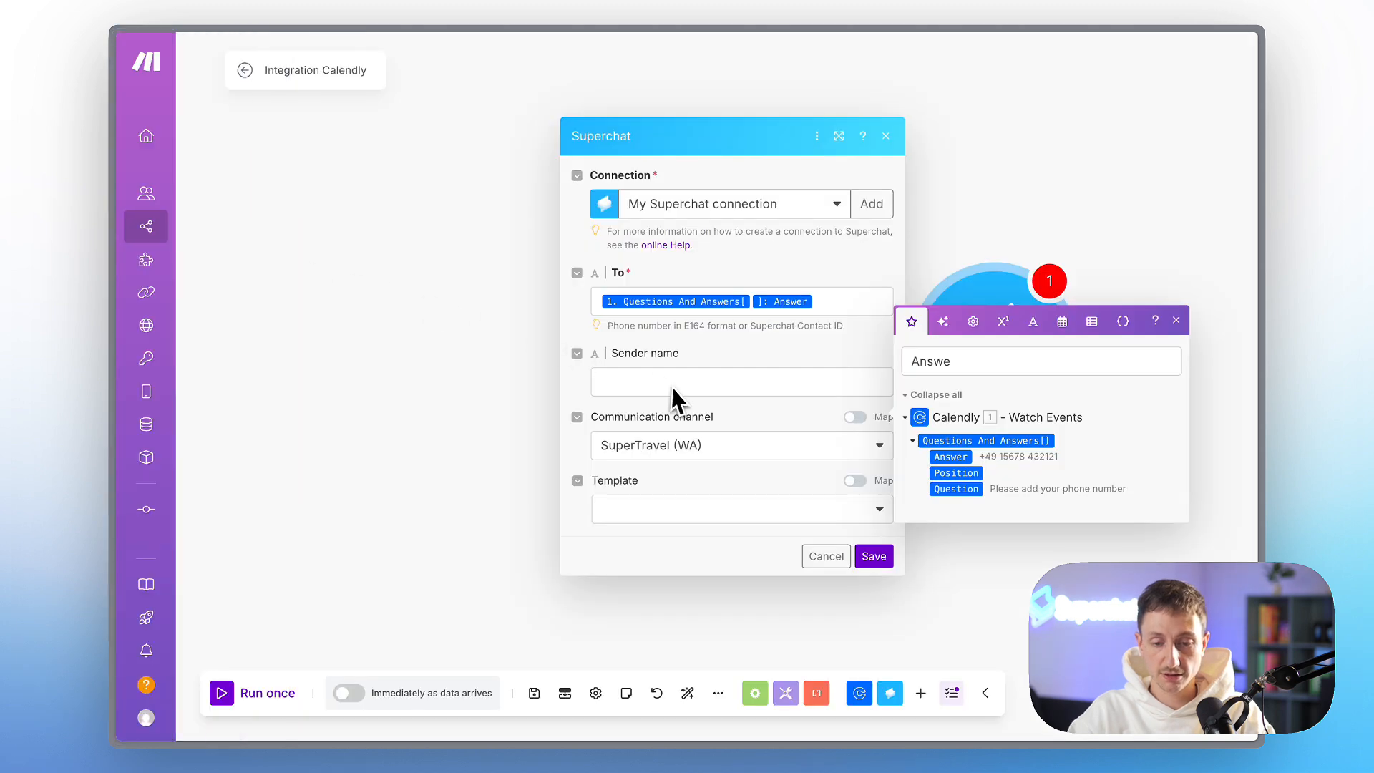
click(680, 508)
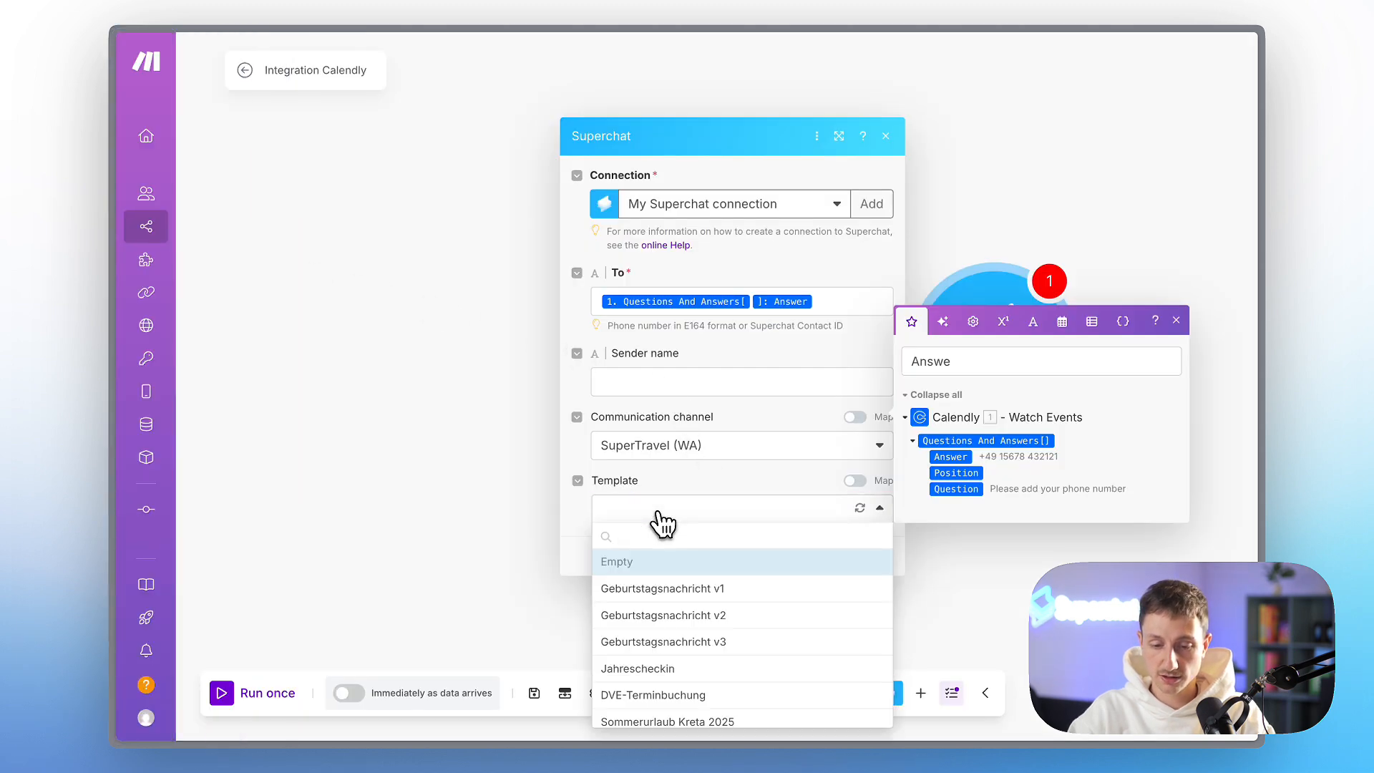
text(meet)
click(662, 562)
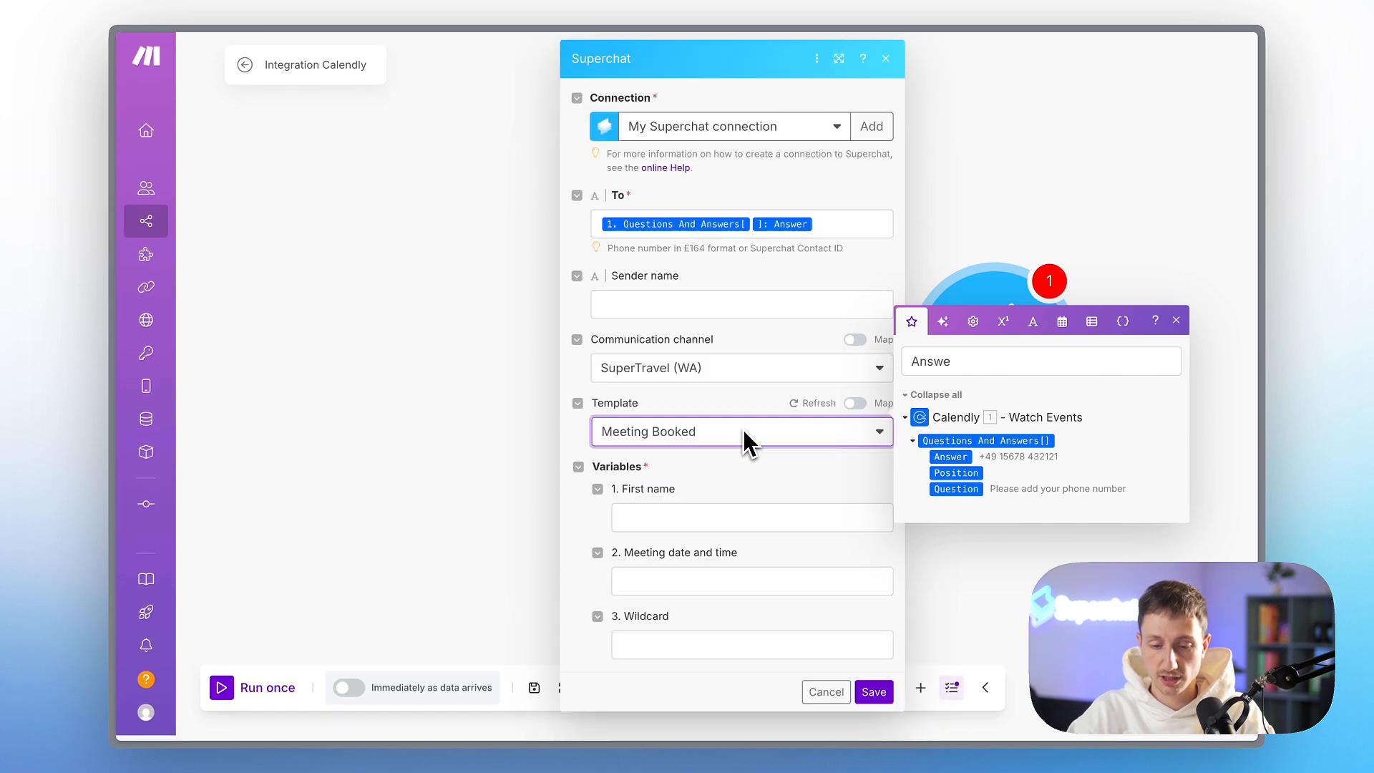
Step: Search the Calendly items for "Name" and map the Name item to the First name variable
click(664, 519)
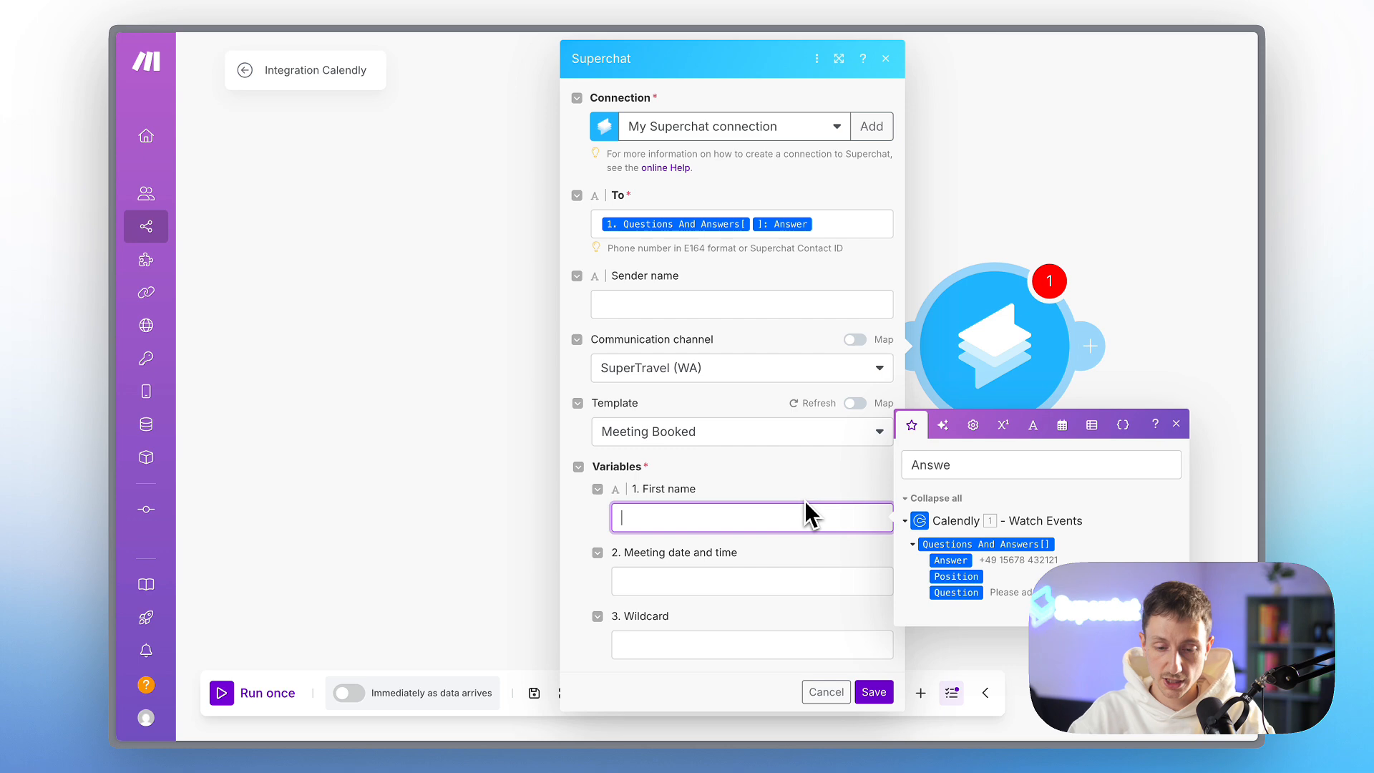
click(960, 467)
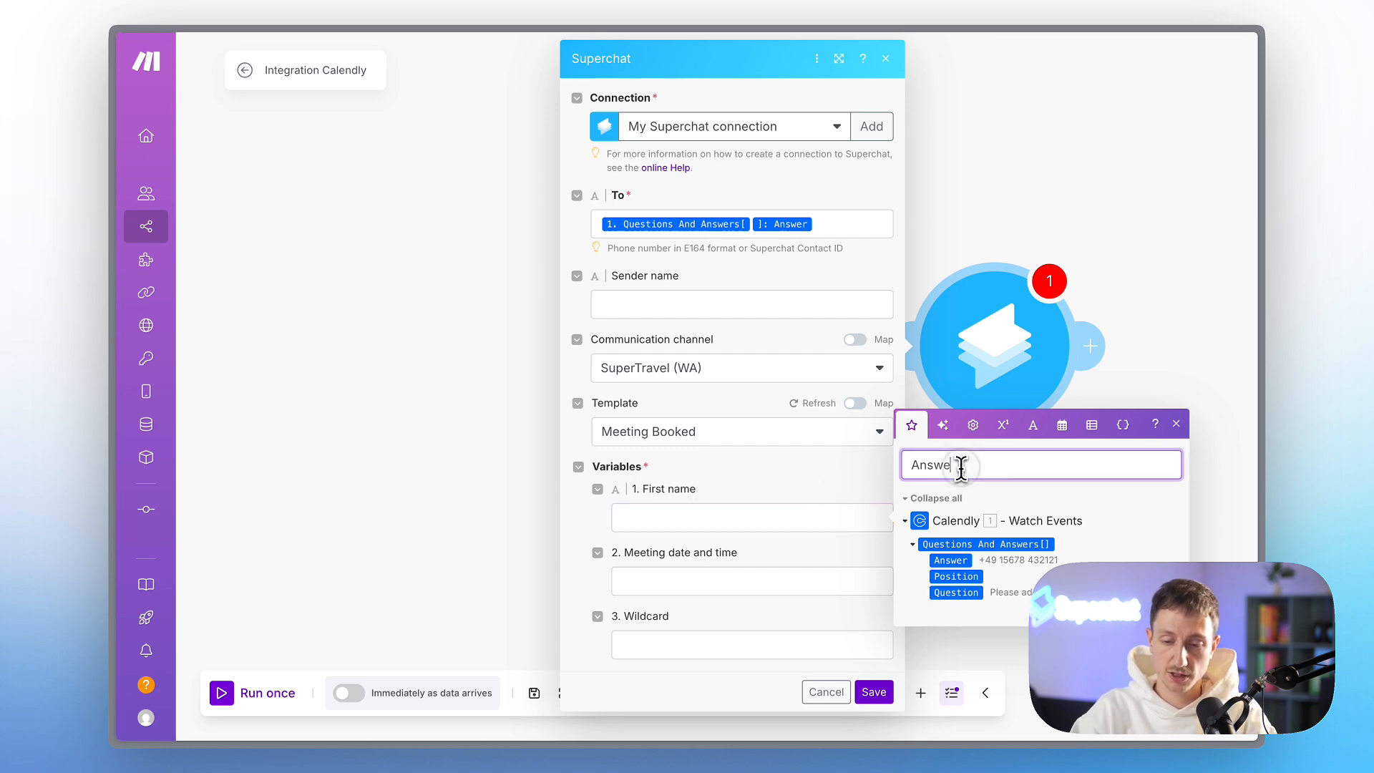
key(BackSpace)
key(BackSpace)
key(BackSpace)
key(BackSpace)
key(BackSpace)
text(Name)
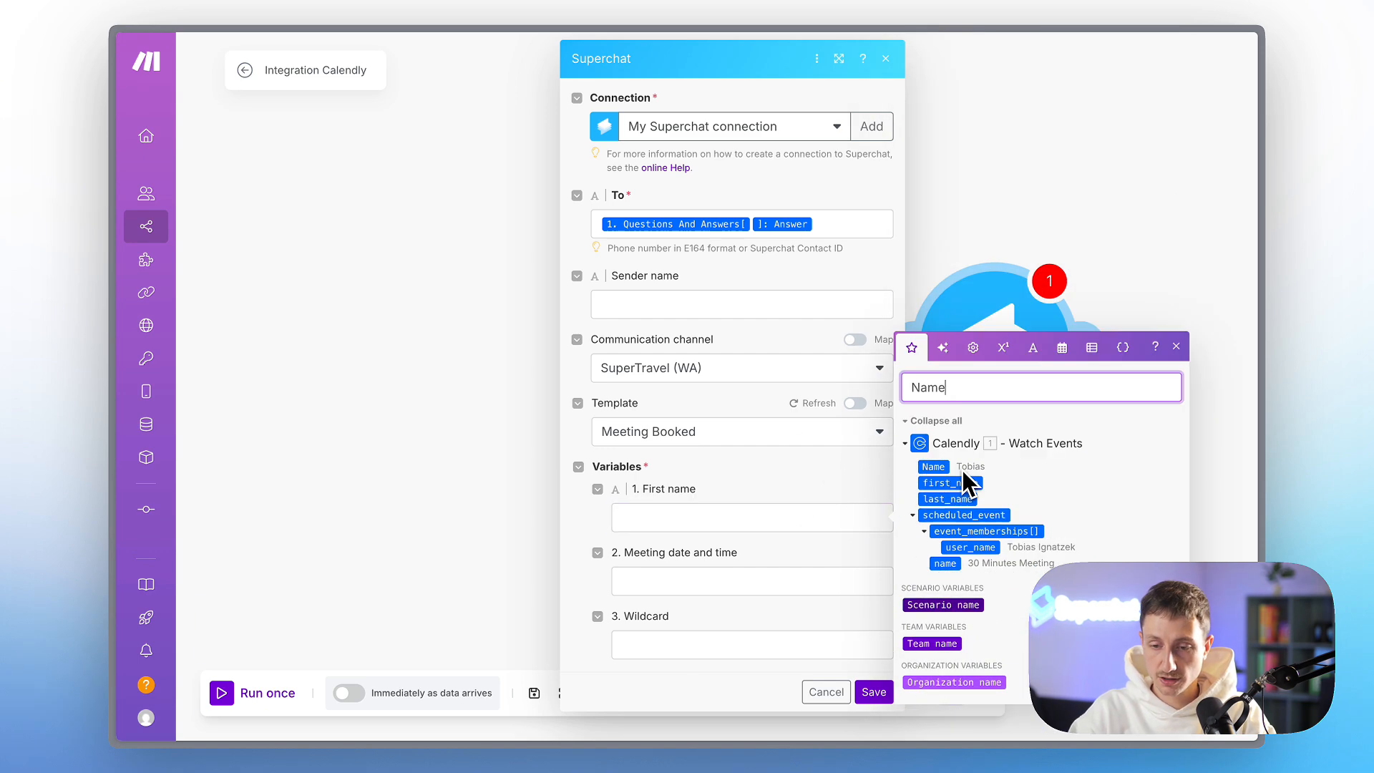
drag(934, 466, 729, 523)
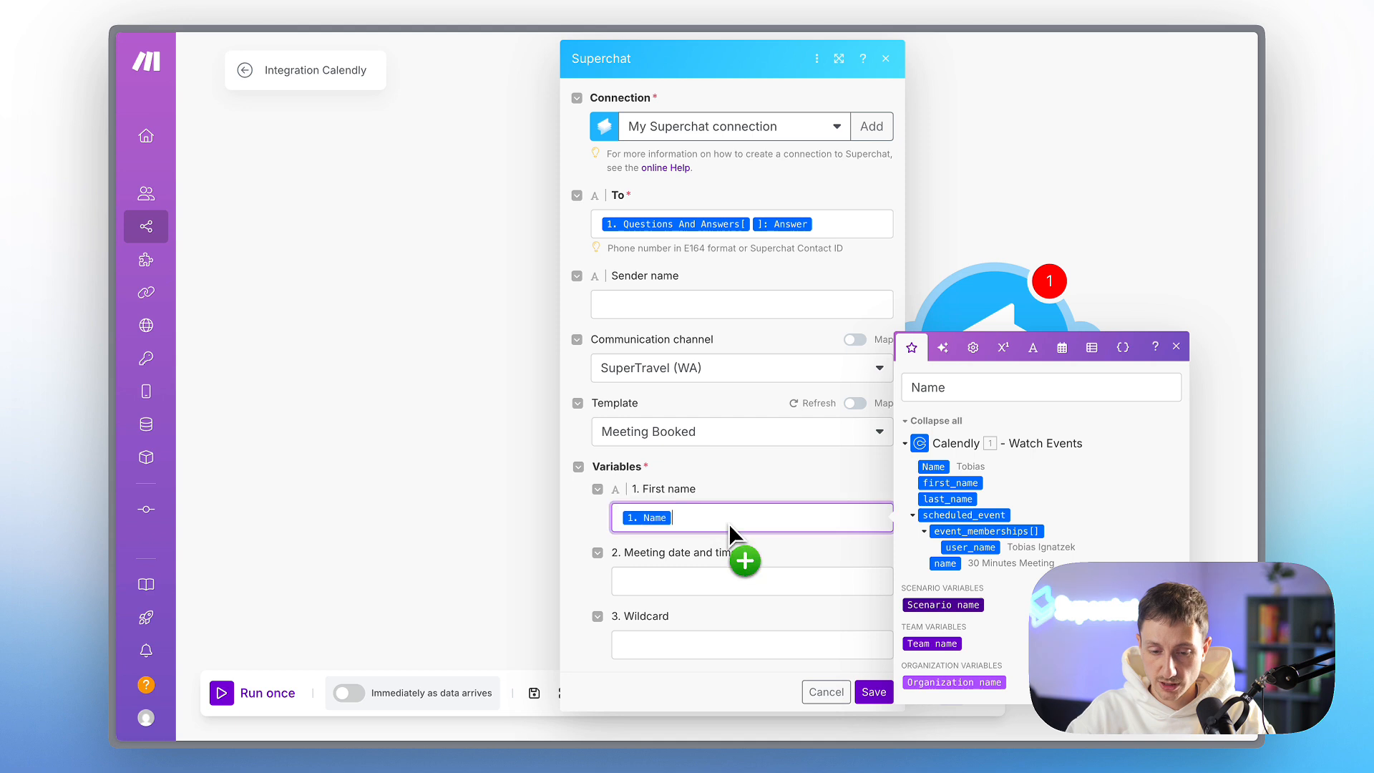
drag(979, 479, 672, 542)
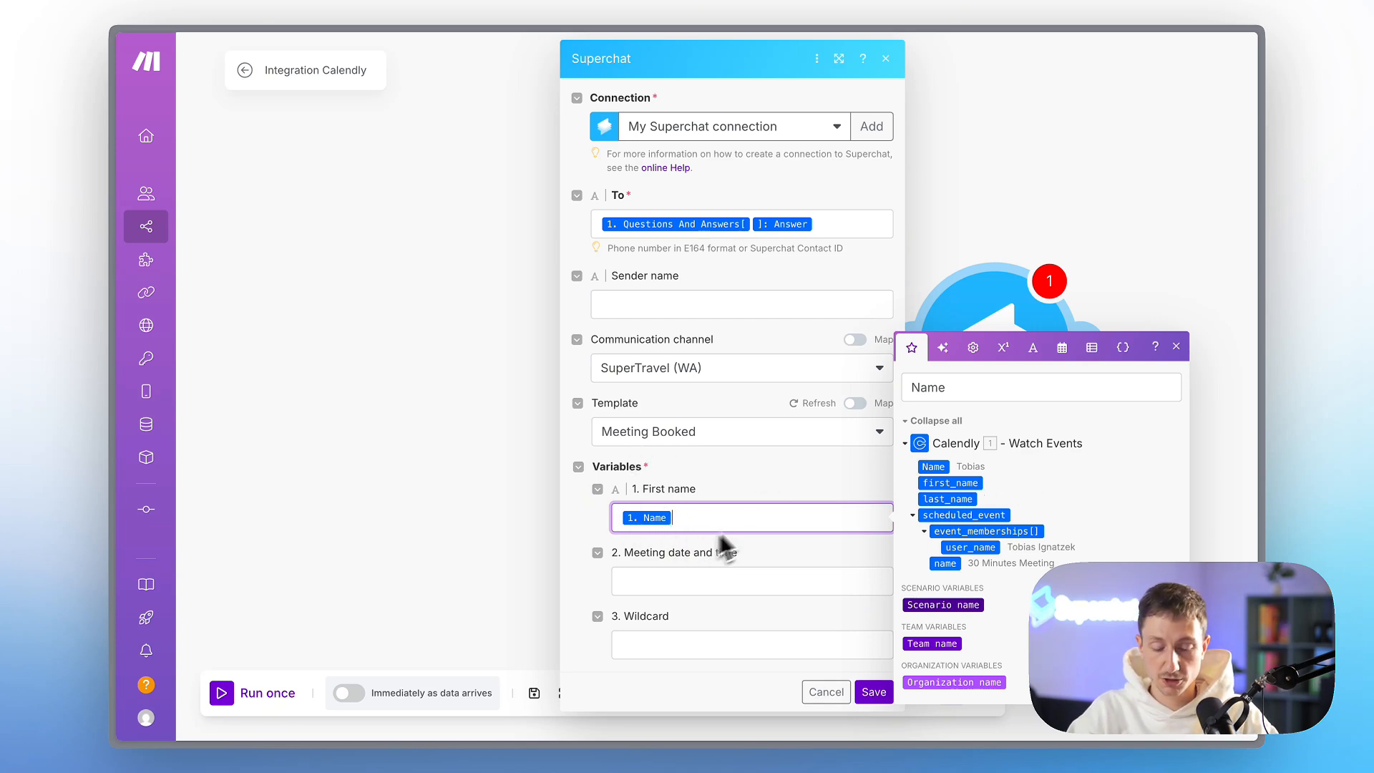
Step: Clear the item search and map start_time from Calendly's scheduled_event to the Meeting date and time variable
click(688, 576)
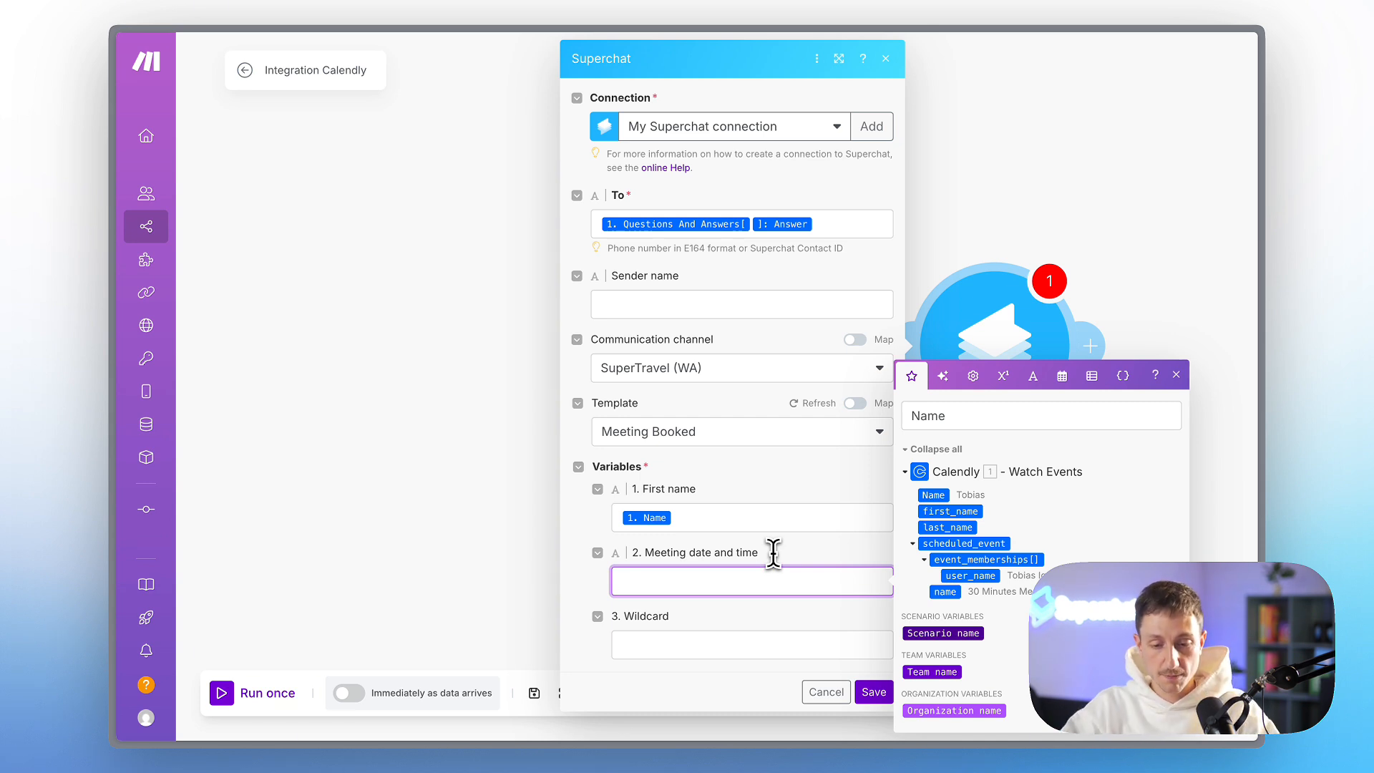
click(950, 417)
key(BackSpace)
key(BackSpace)
key(BackSpace)
key(BackSpace)
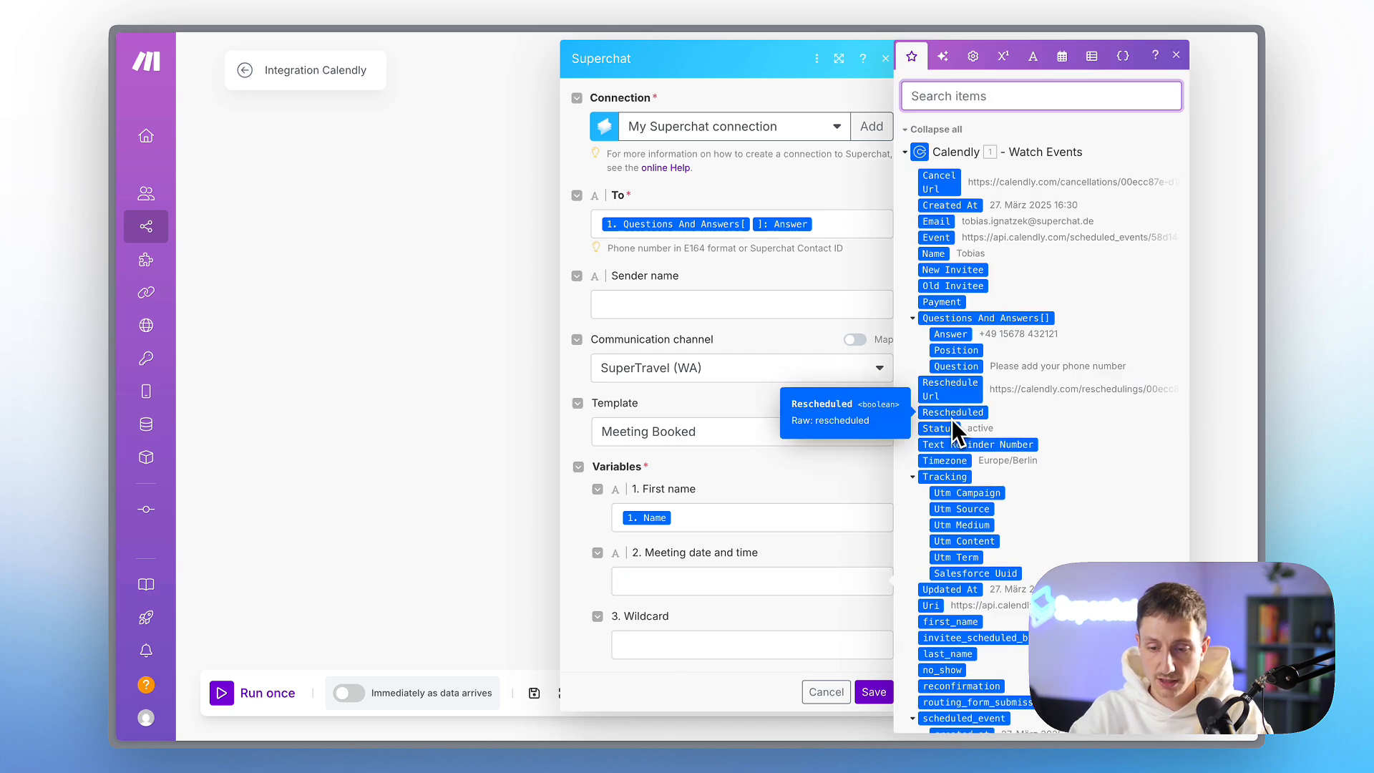
scroll(1023, 308, down, 5)
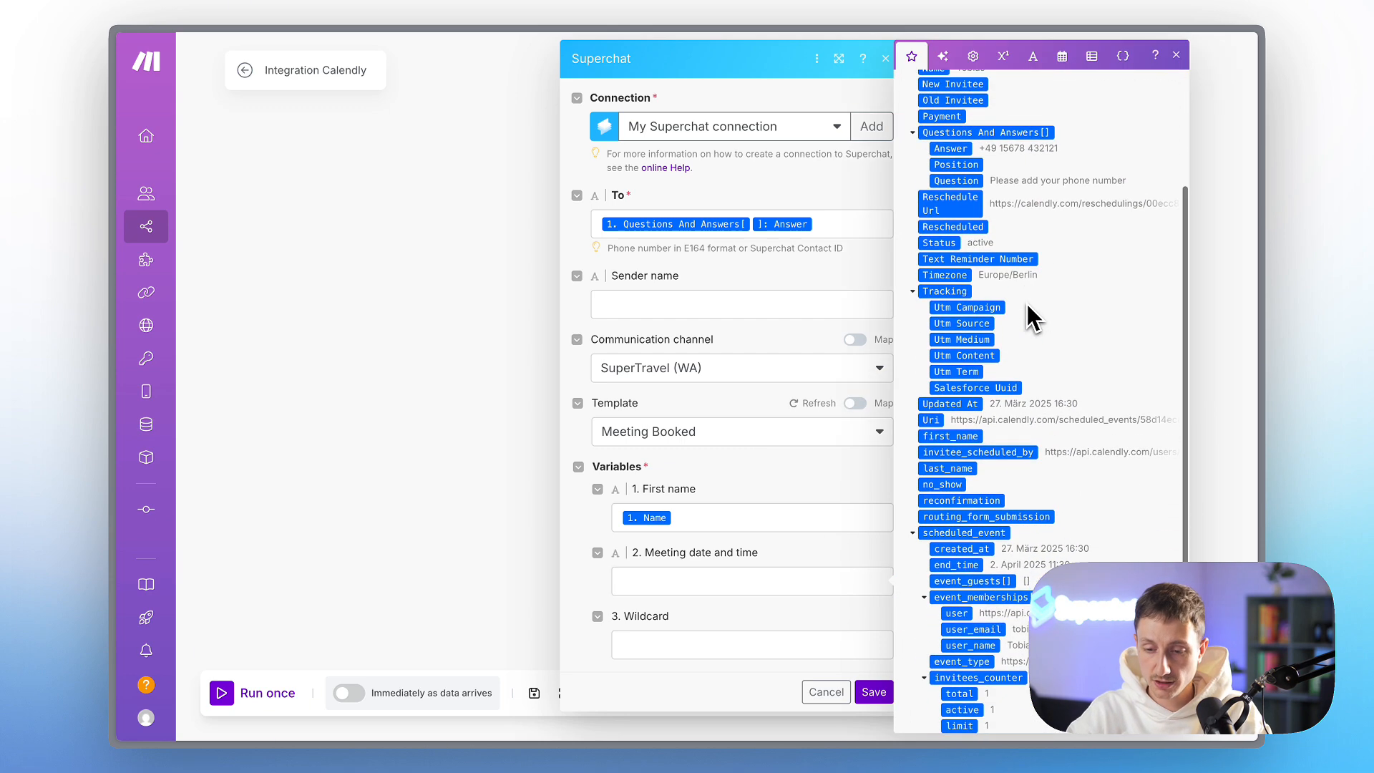
scroll(1028, 306, down, 3)
scroll(1034, 422, down, 2)
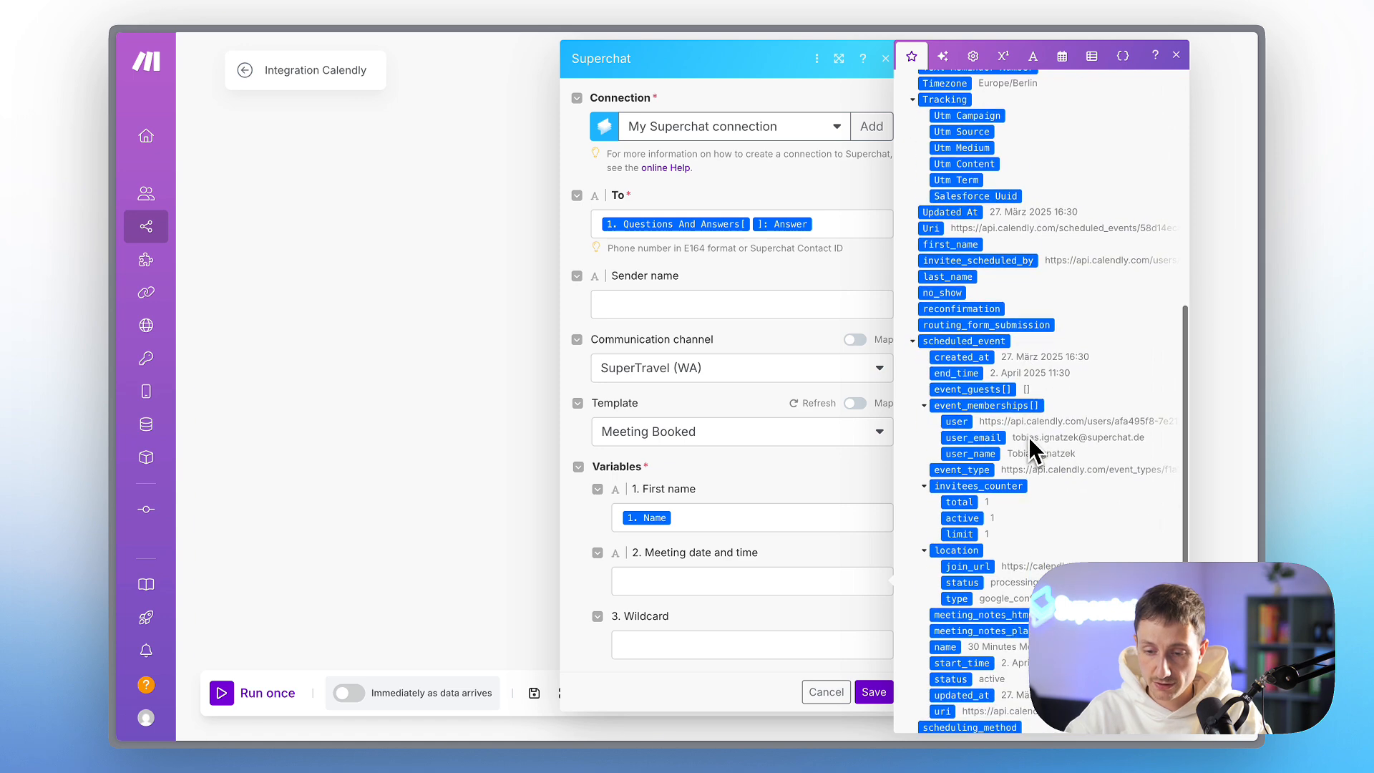
scroll(1059, 358, down, 1)
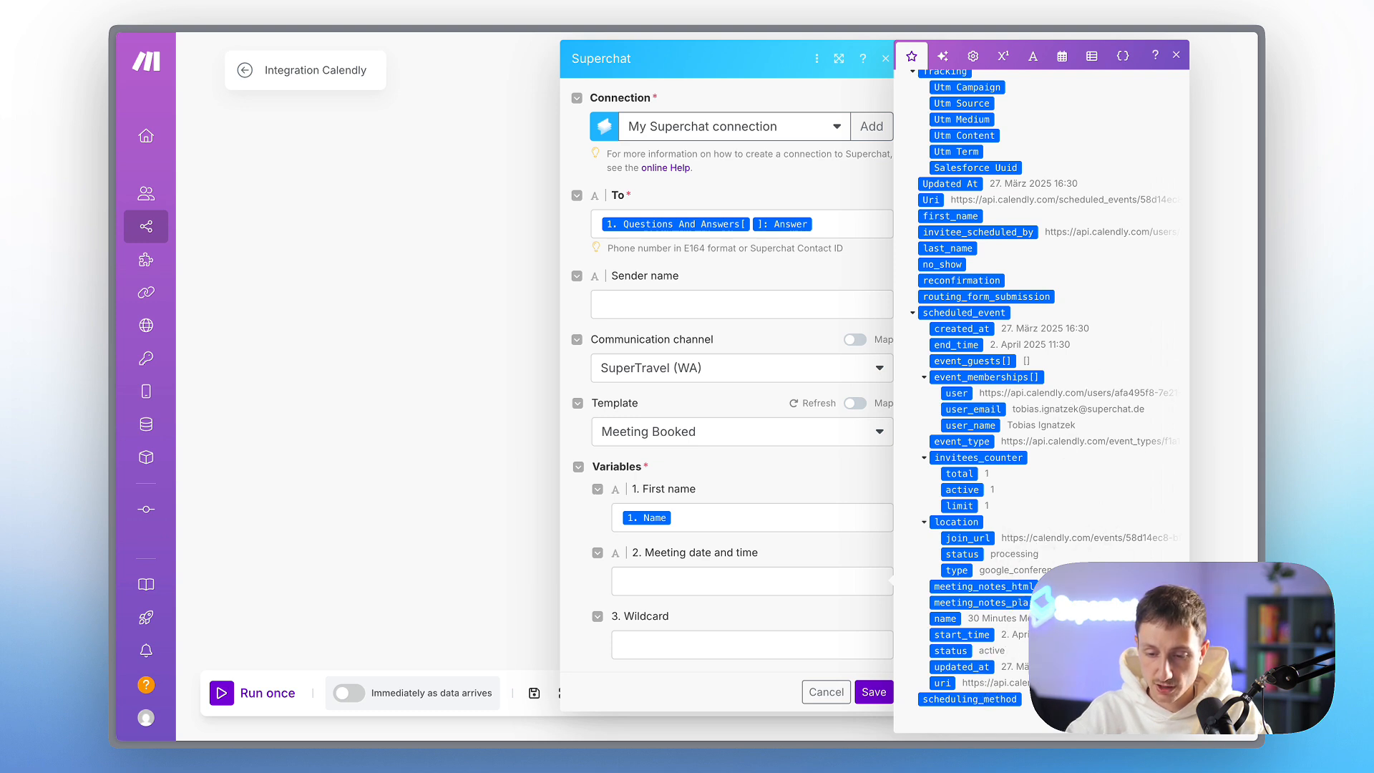
drag(967, 635, 701, 583)
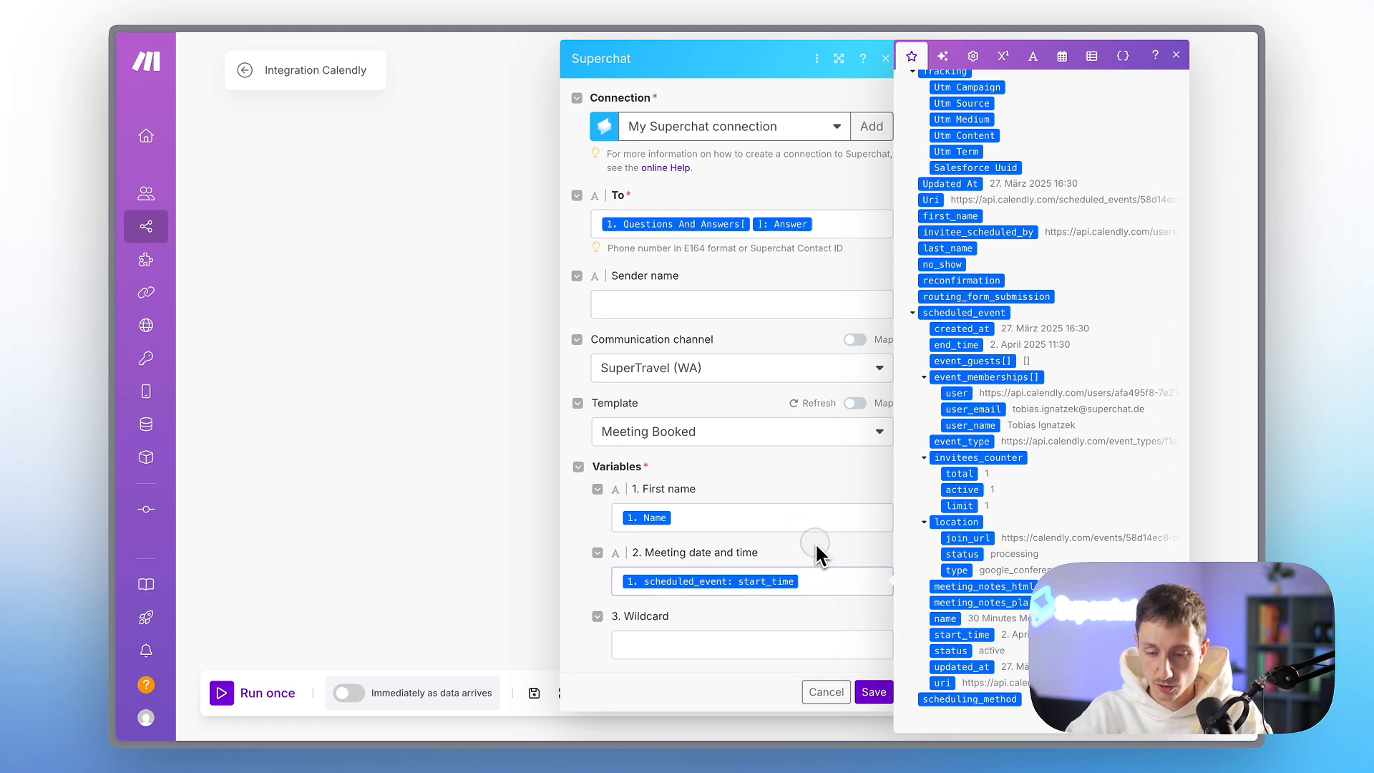
Step: Map join_url from the scheduled event's location to the Wildcard variable and save the Superchat module settings
click(725, 647)
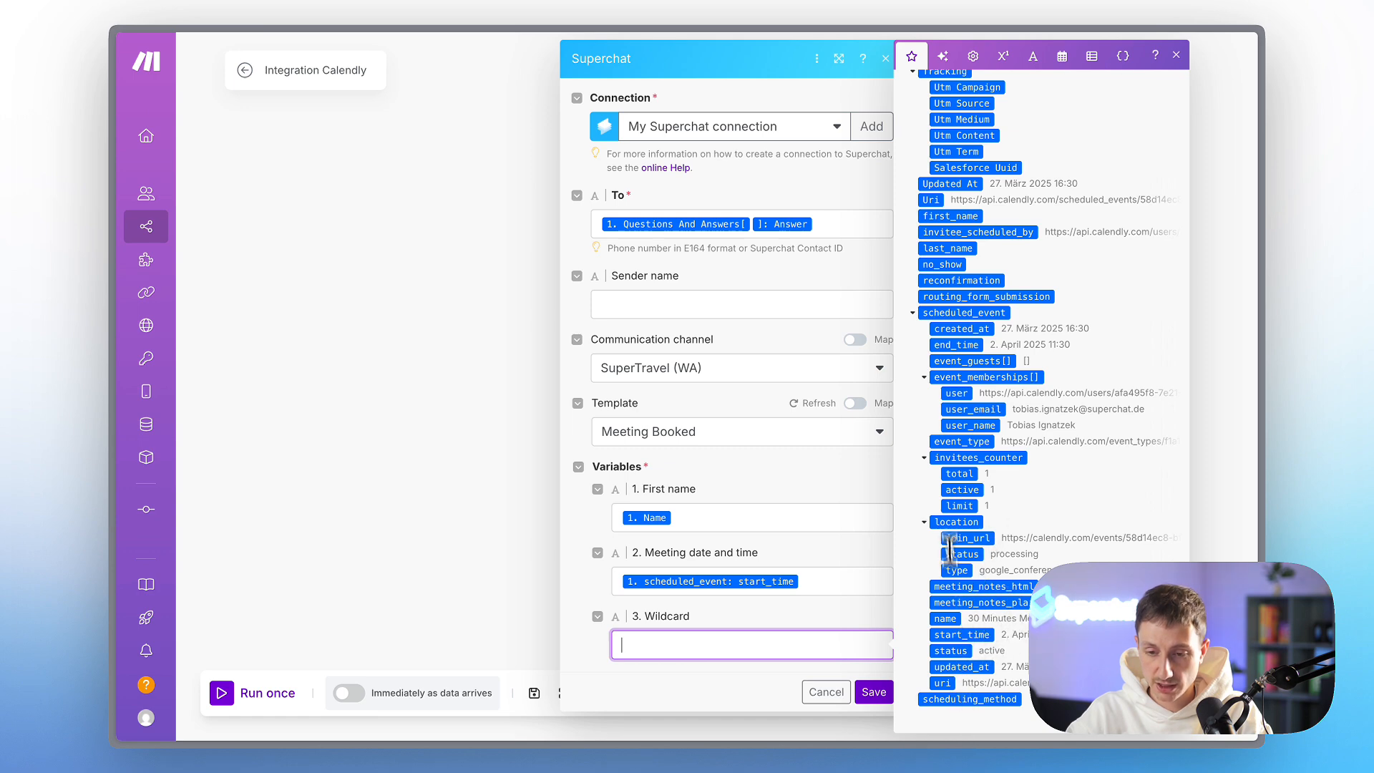
scroll(946, 530, up, 2)
scroll(968, 301, up, 6)
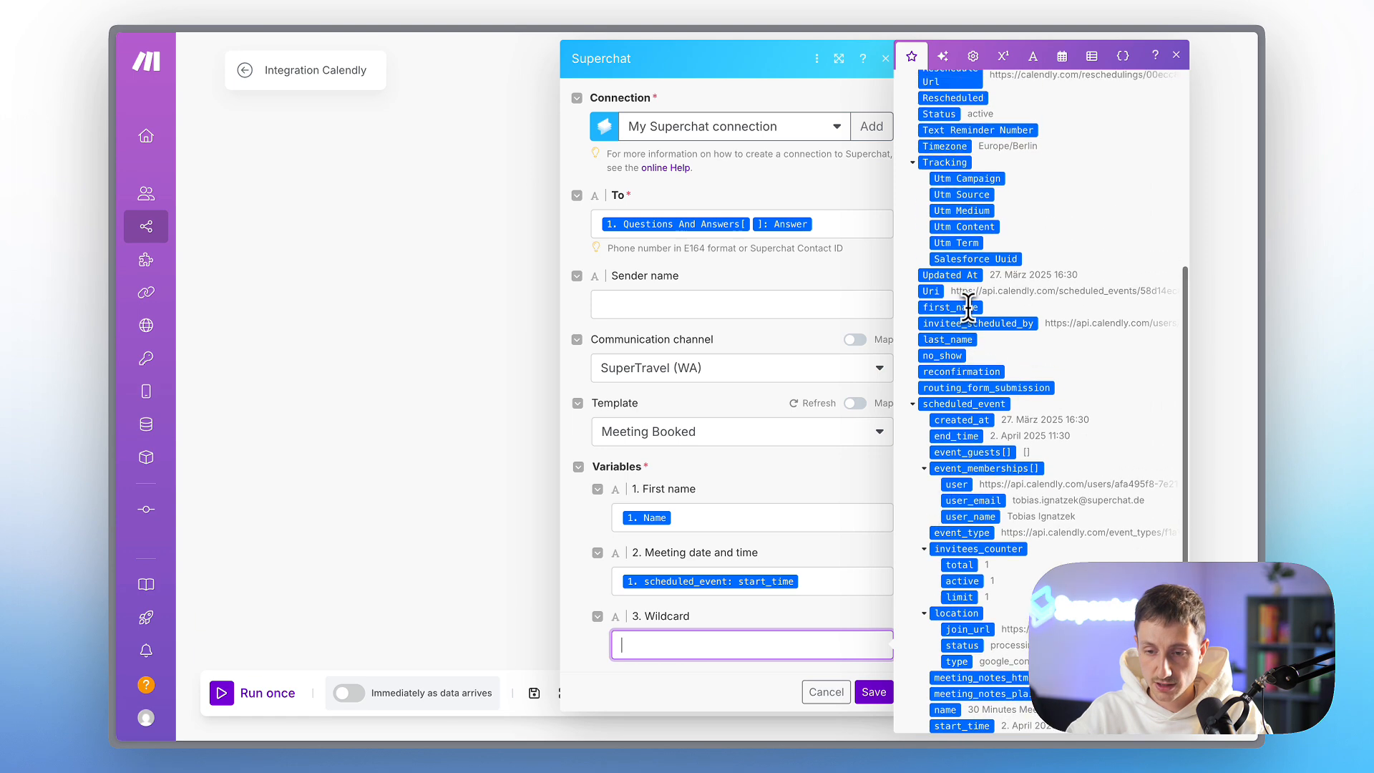
scroll(968, 301, up, 5)
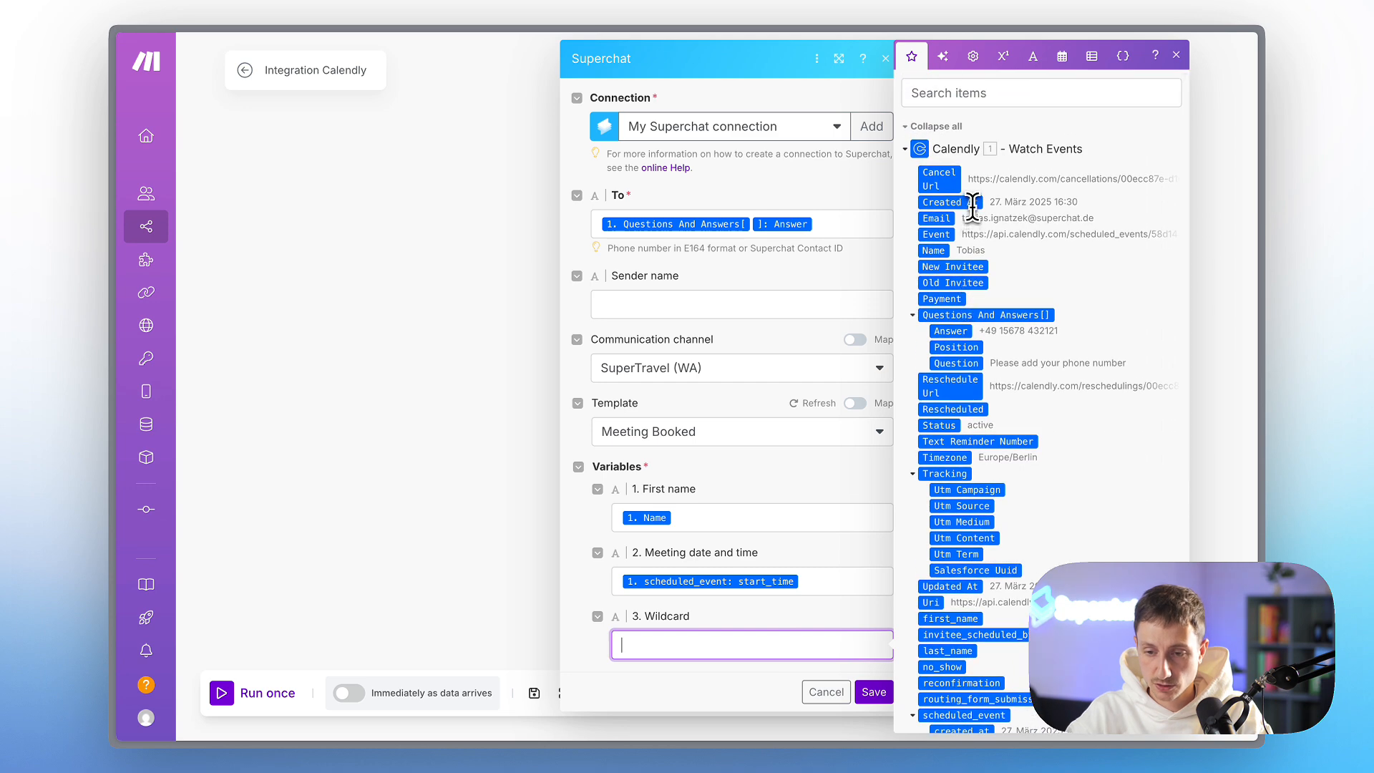
scroll(969, 300, down, 6)
scroll(972, 207, down, 7)
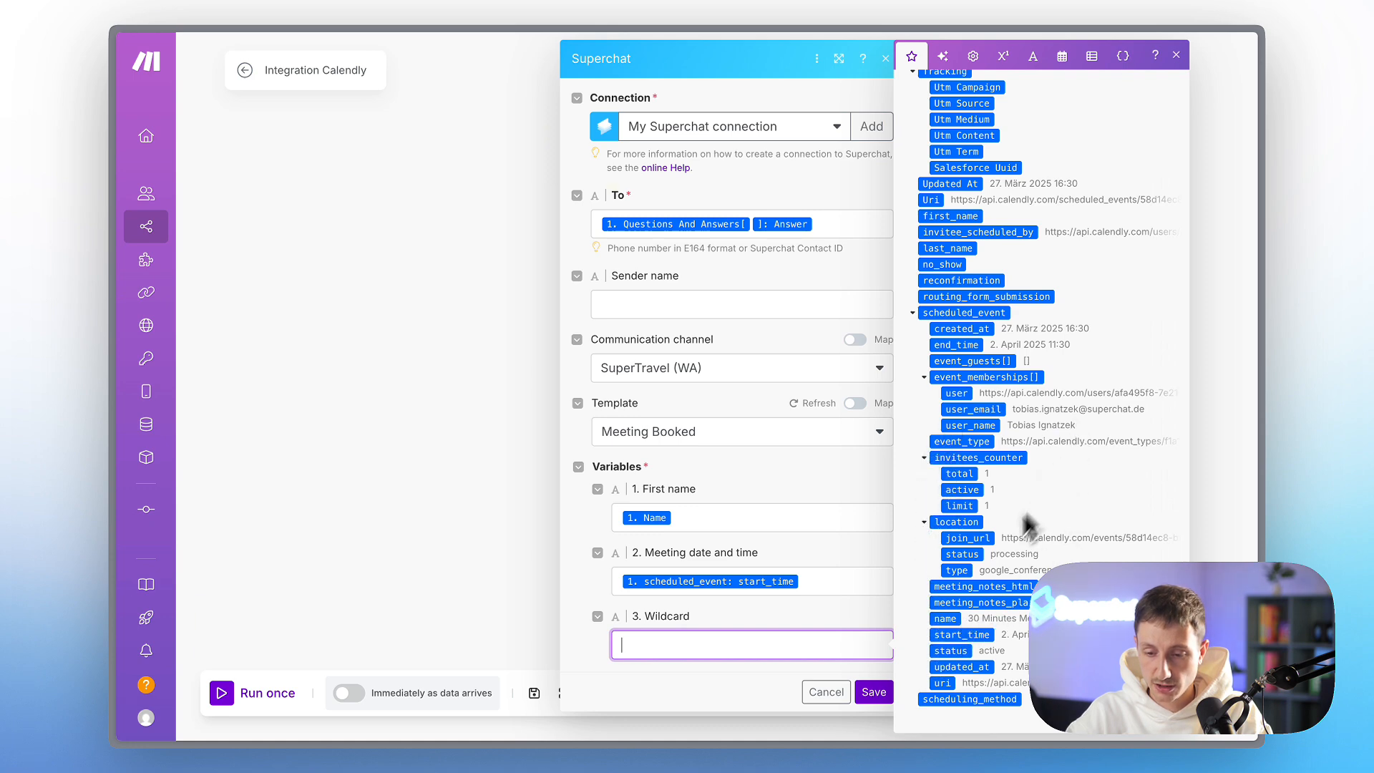
drag(962, 538, 743, 649)
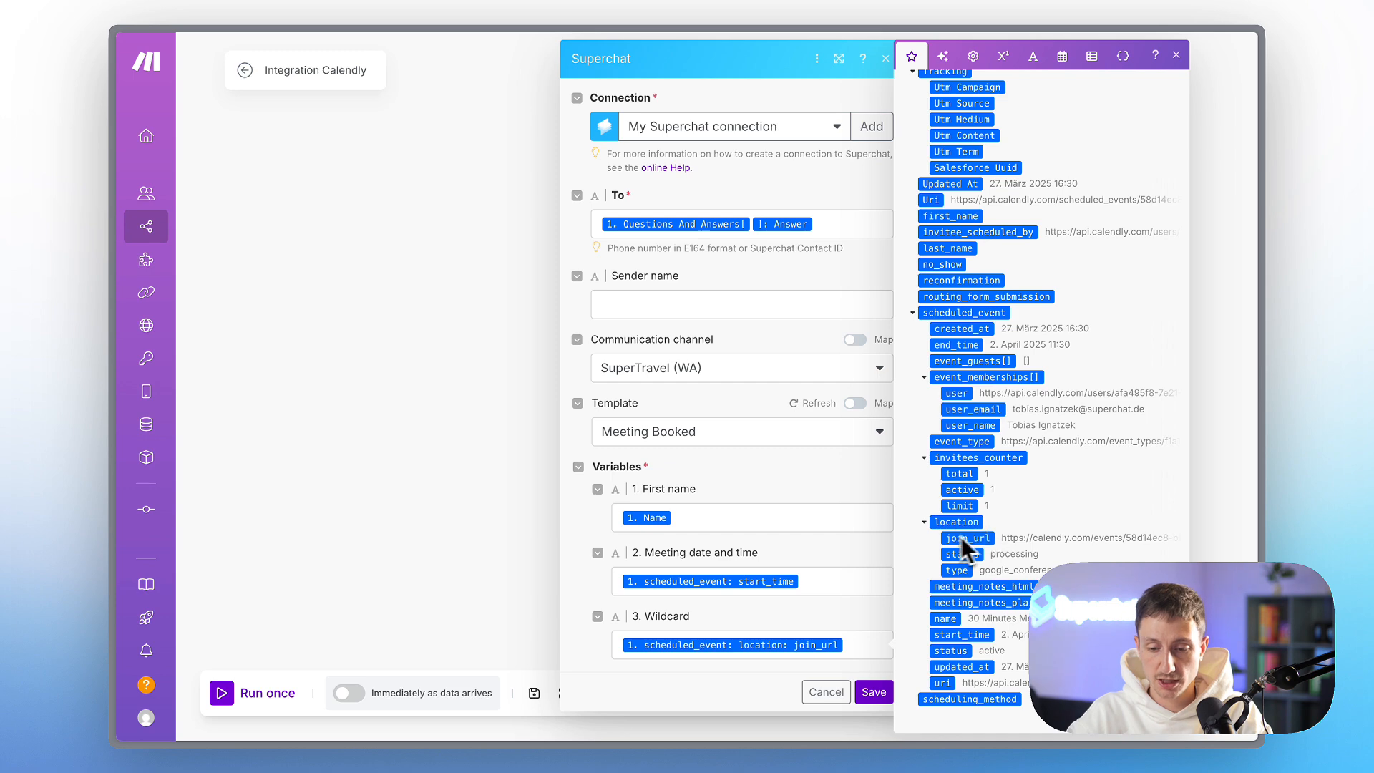
click(873, 697)
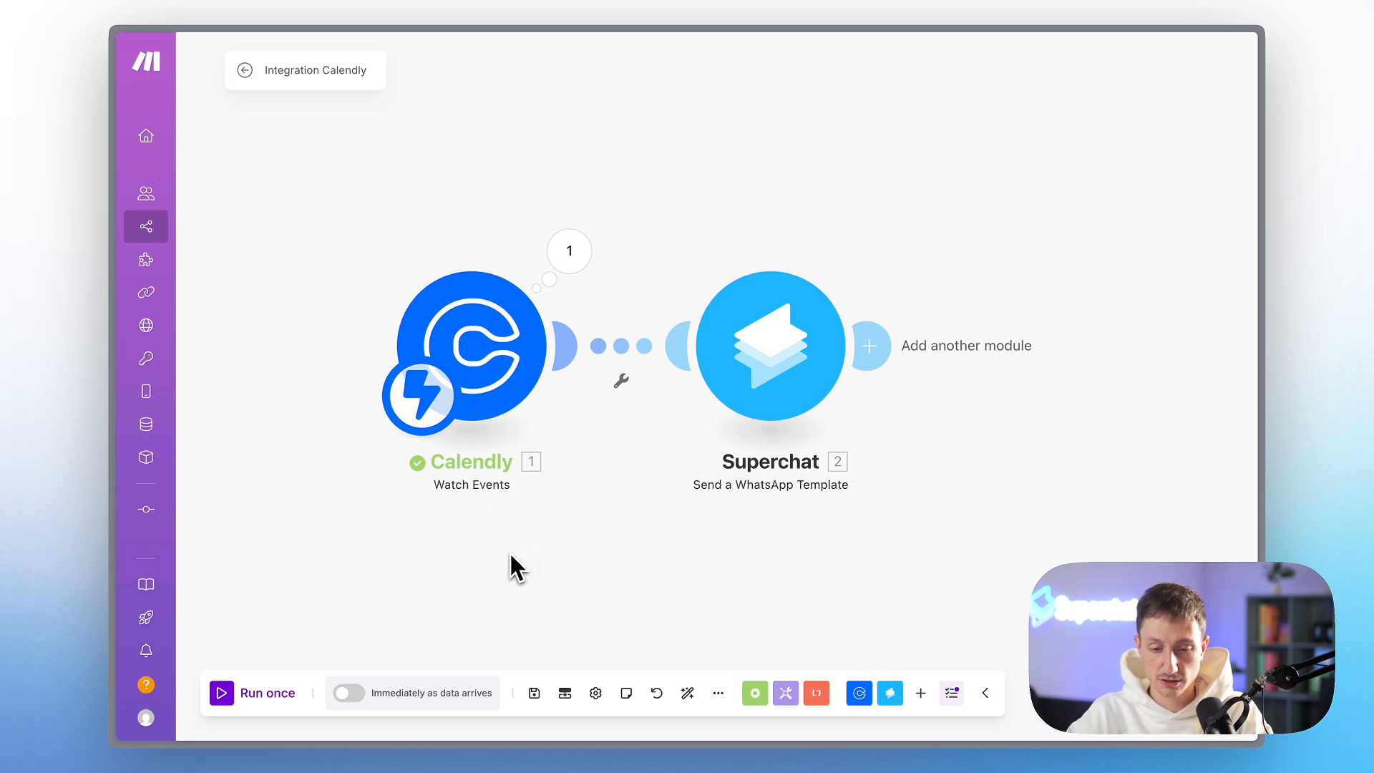
Step: Save the scenario and run it once so that it waits for a new booking
click(543, 701)
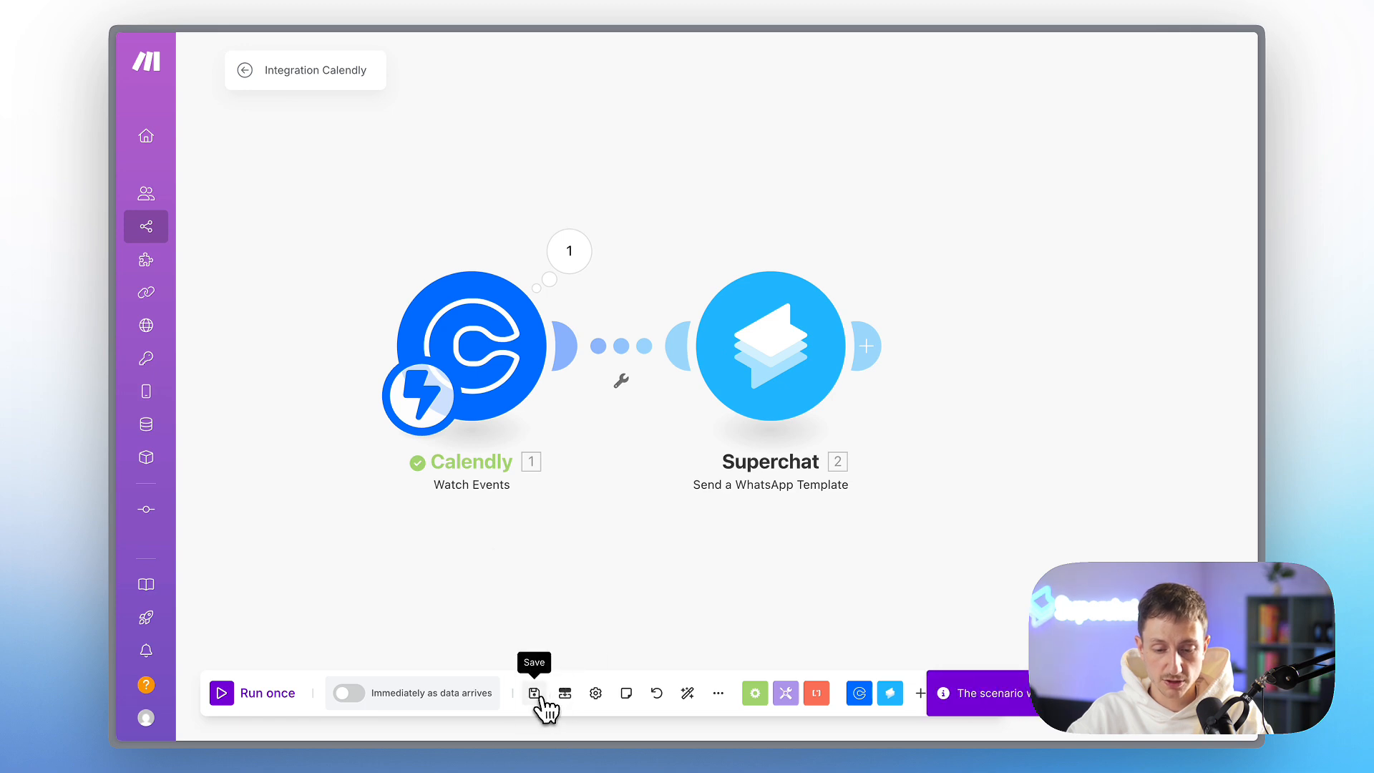
click(233, 700)
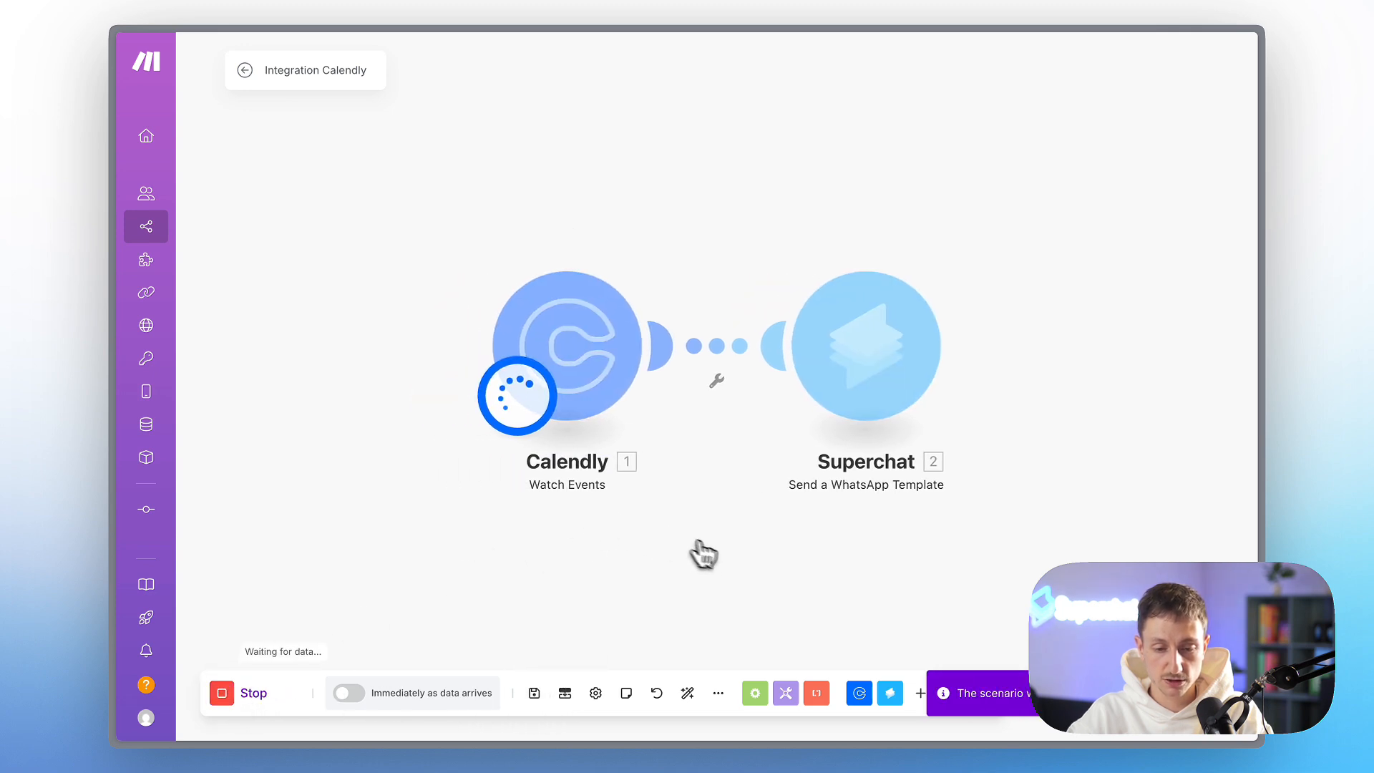
Step: Close the confirmed Calendly booking page and open the 30 Minutes Meeting booking page in a new tab from the copied link
mouse_move(122, 190)
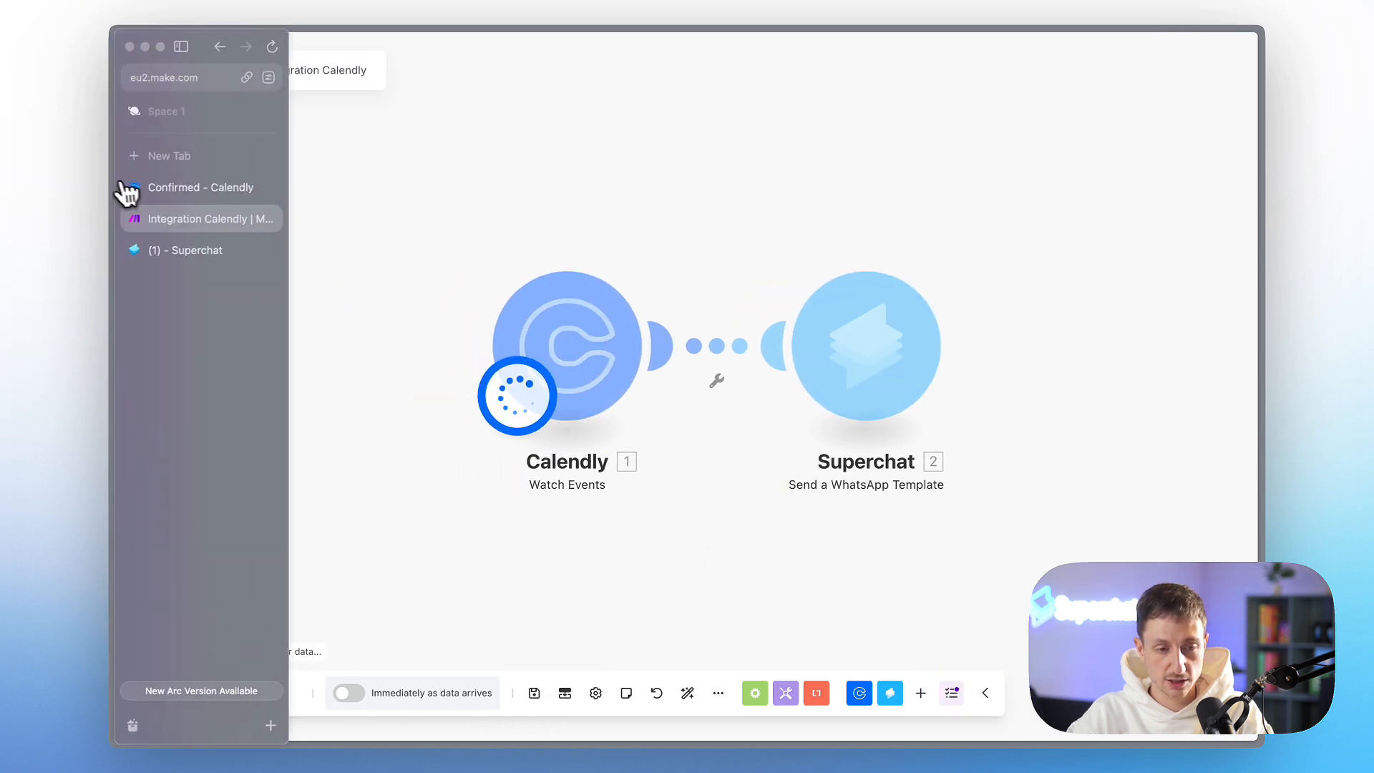
click(178, 185)
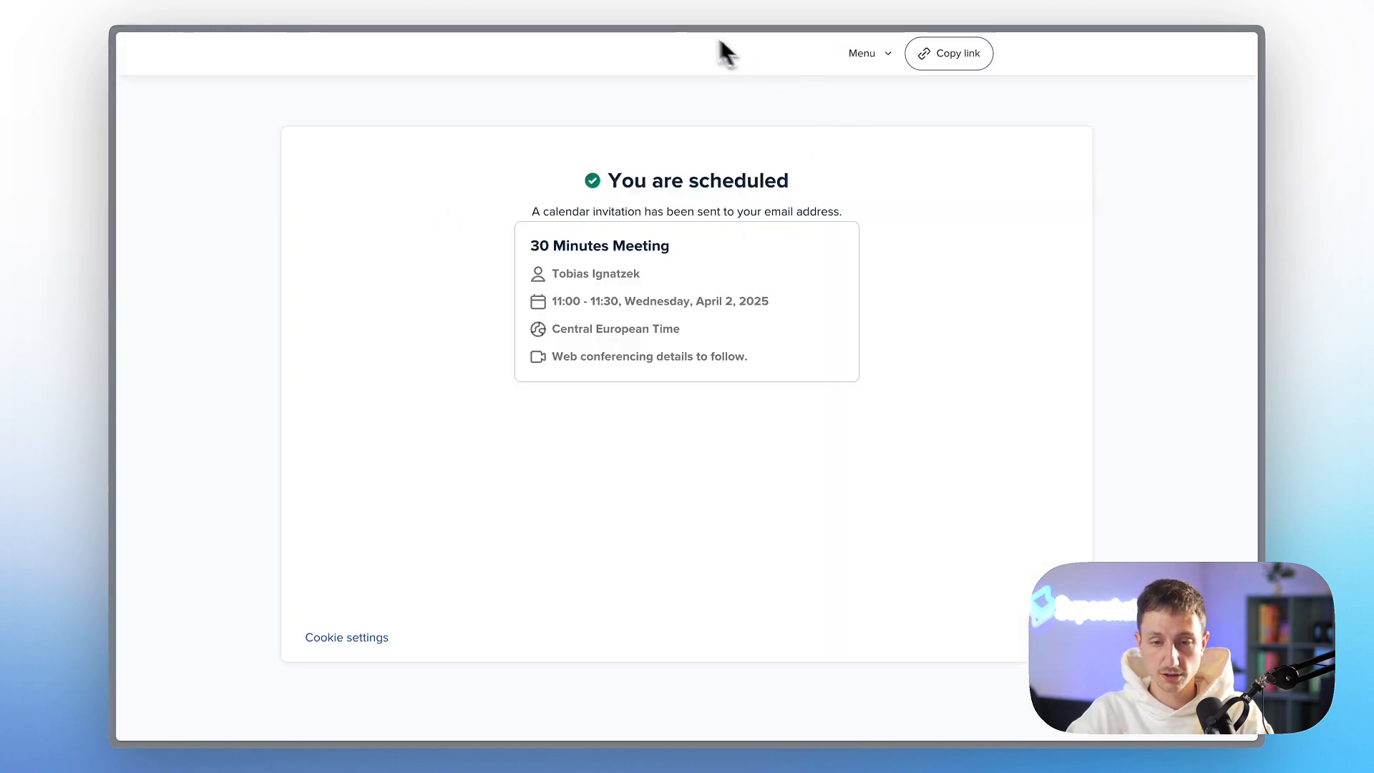
mouse_move(208, 188)
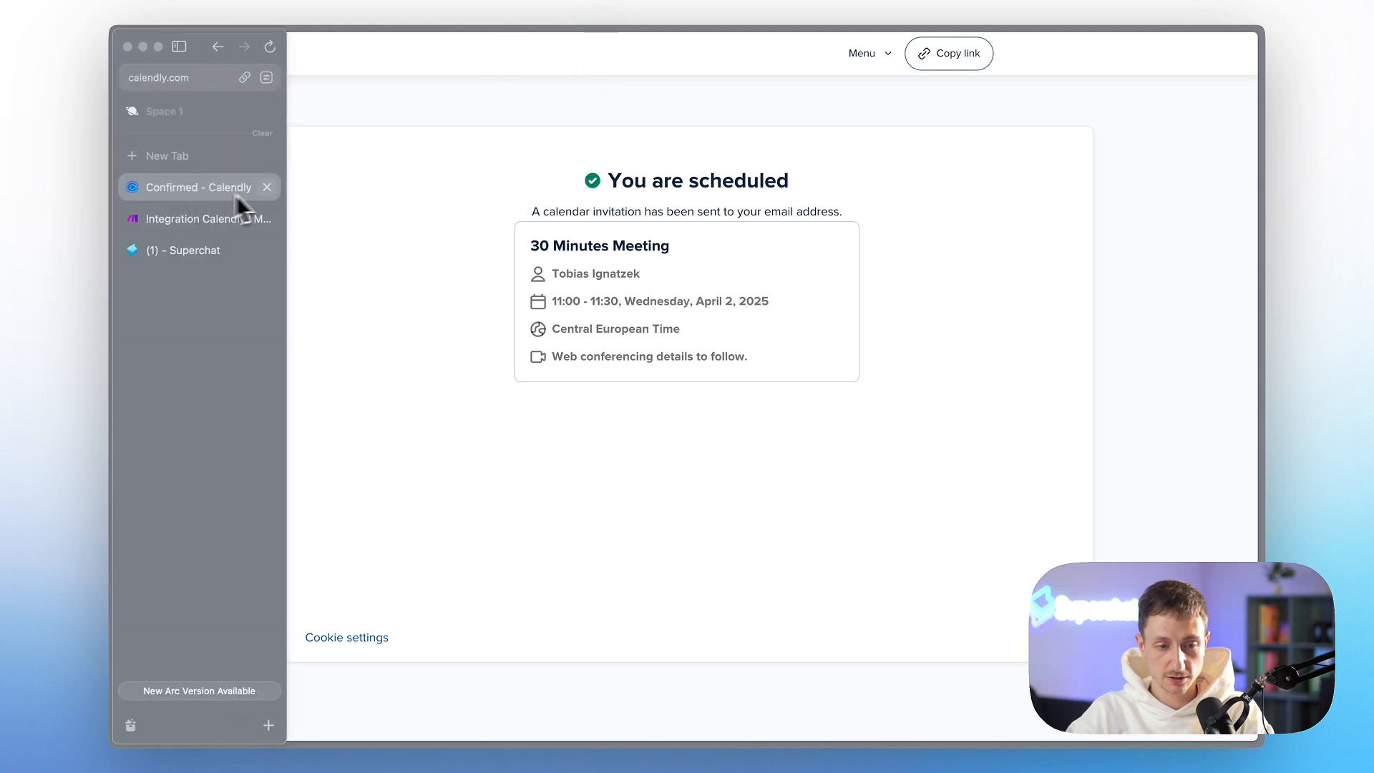
click(268, 189)
click(200, 159)
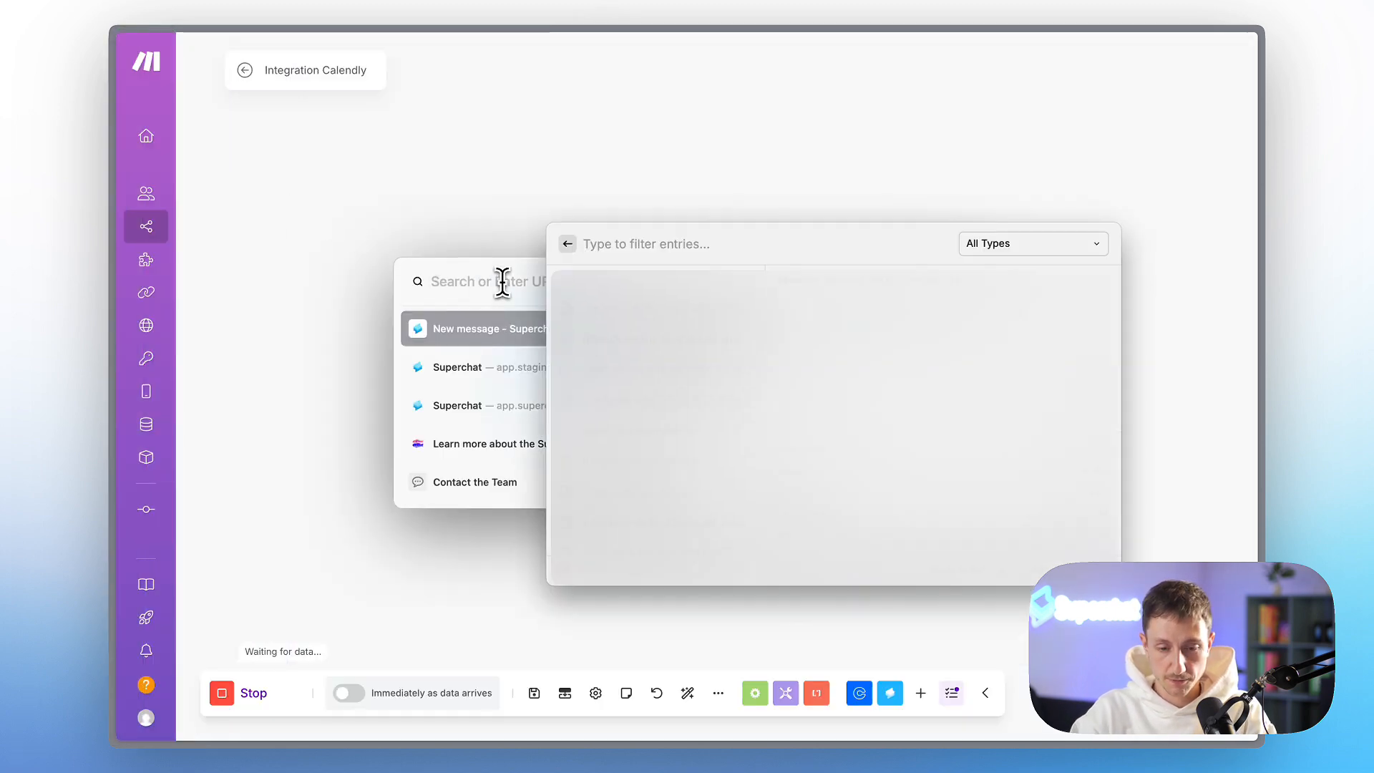
key(super+shift+v)
key(Return)
key(Return)
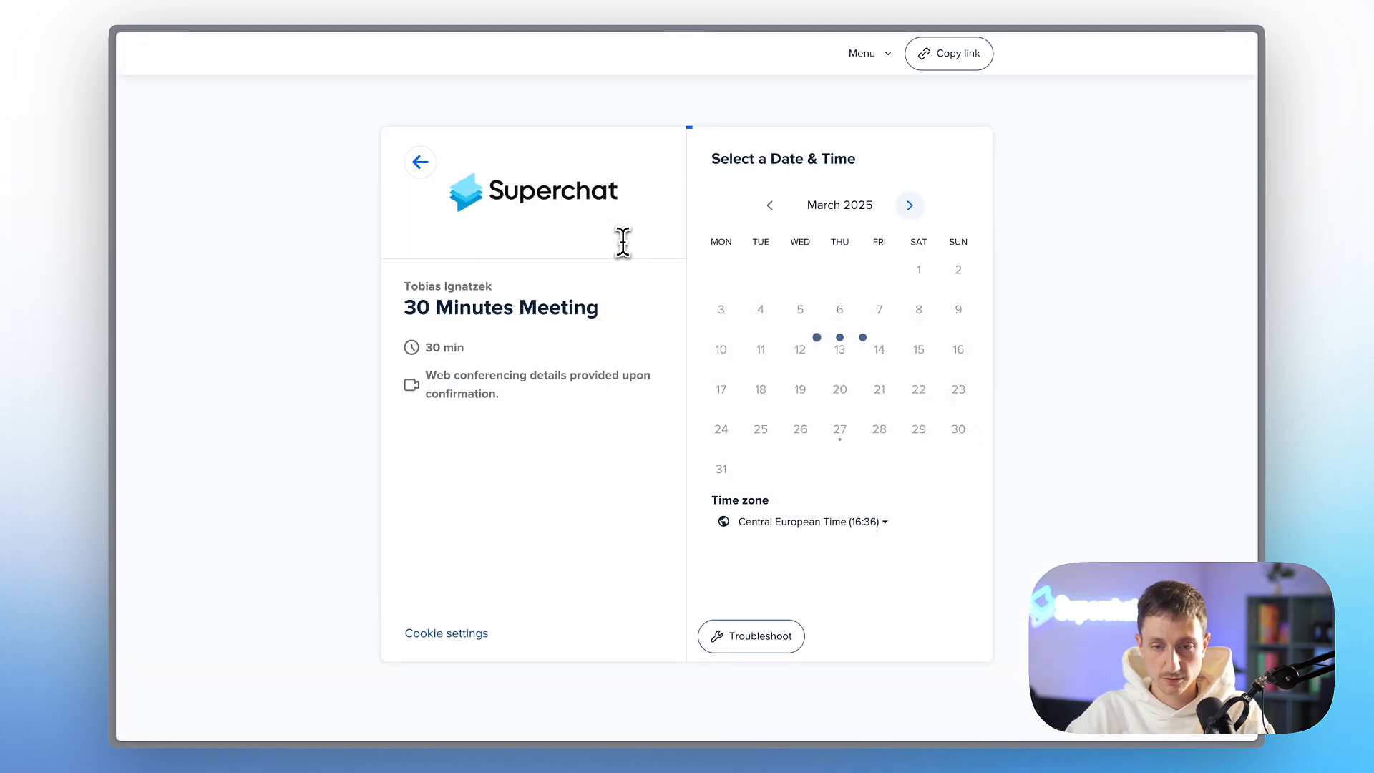
Step: Select the 14:00 slot on Thursday, April 3, 2025, for the 30 Minutes Meeting
click(909, 205)
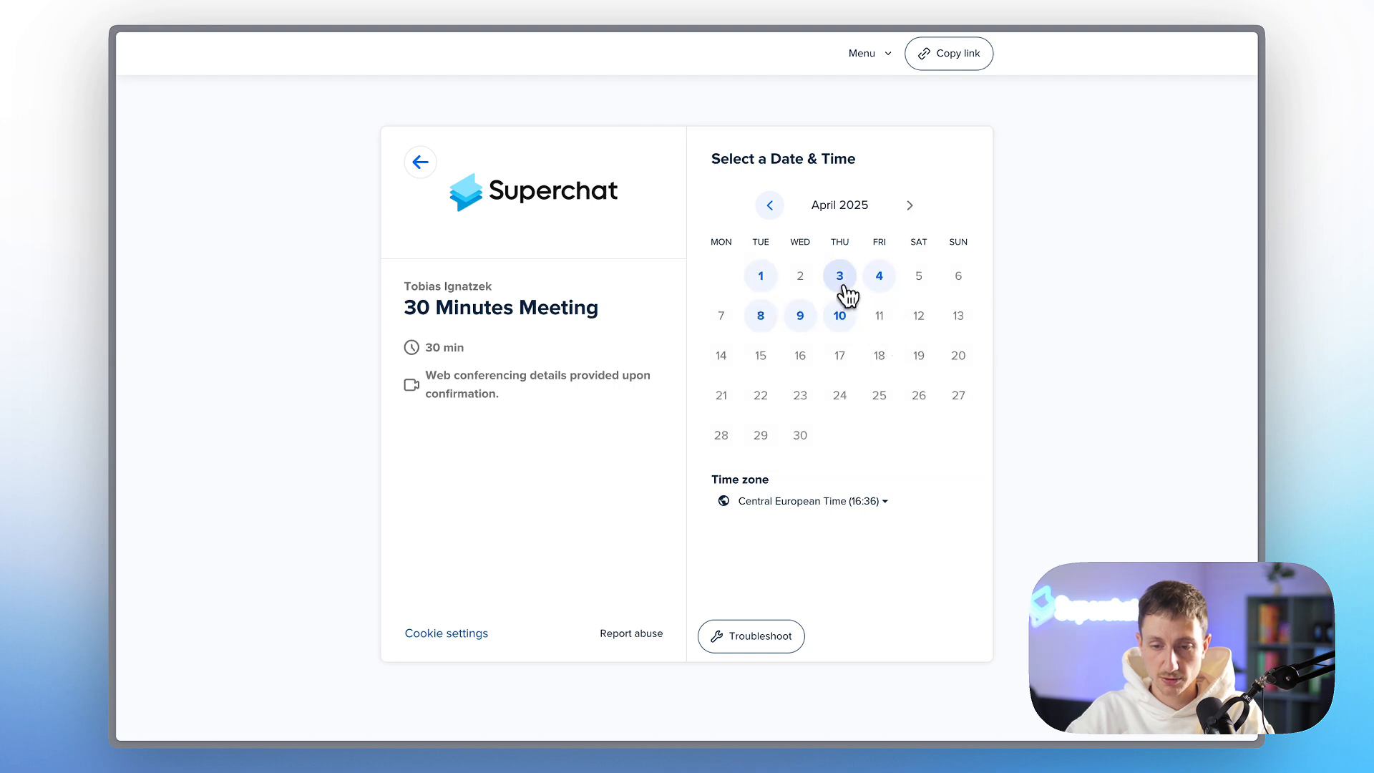
click(840, 279)
click(953, 454)
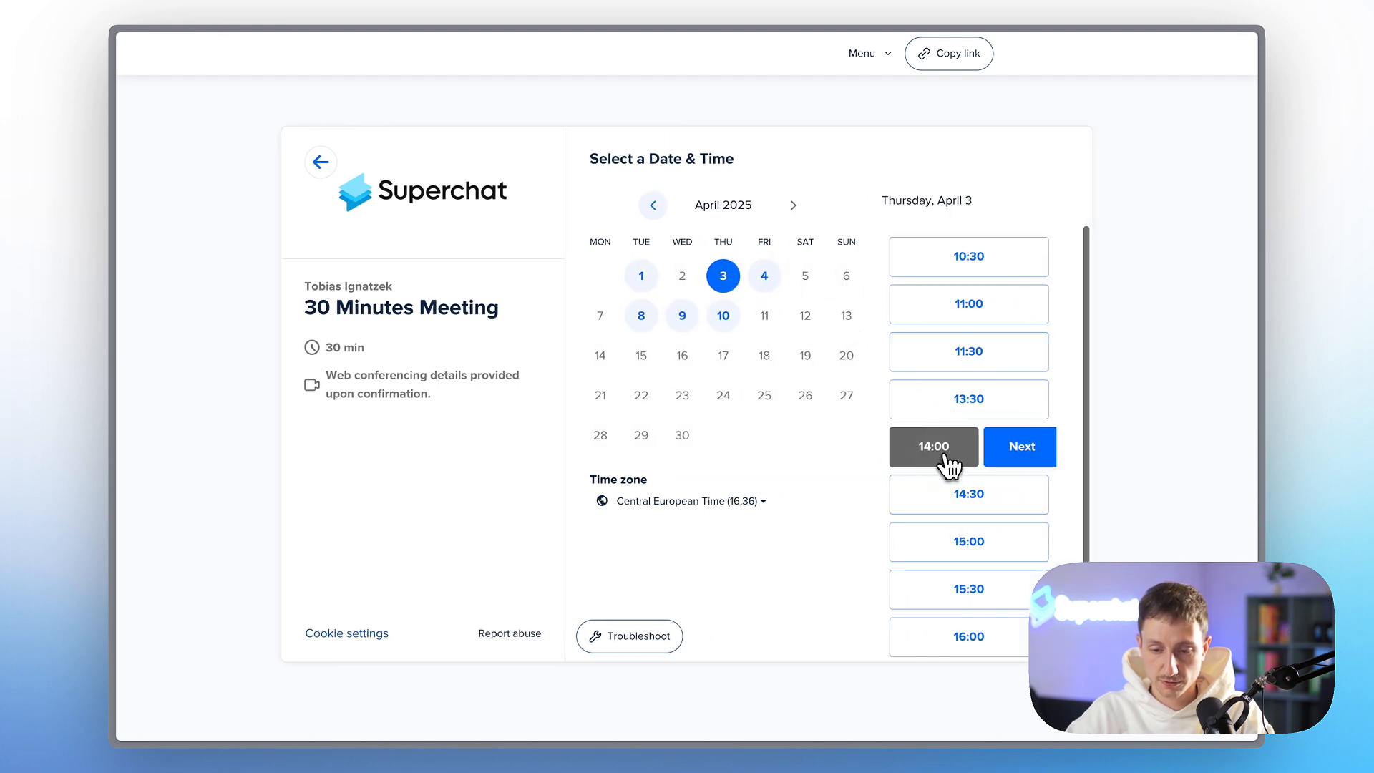
Step: Continue to the booking details, fill in the invitee's name, e-mail and phone number, and schedule the meeting
click(1010, 451)
click(678, 215)
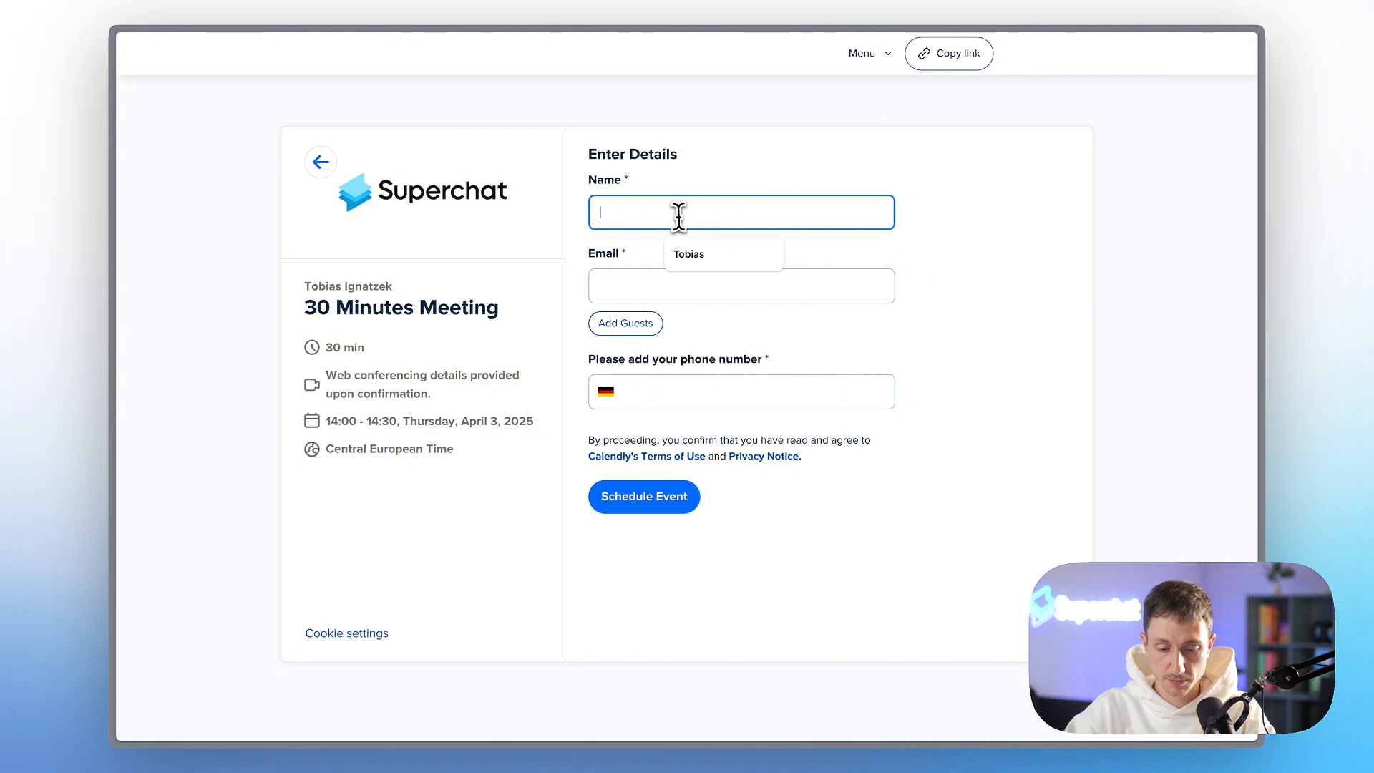
text(T)
click(700, 260)
click(680, 284)
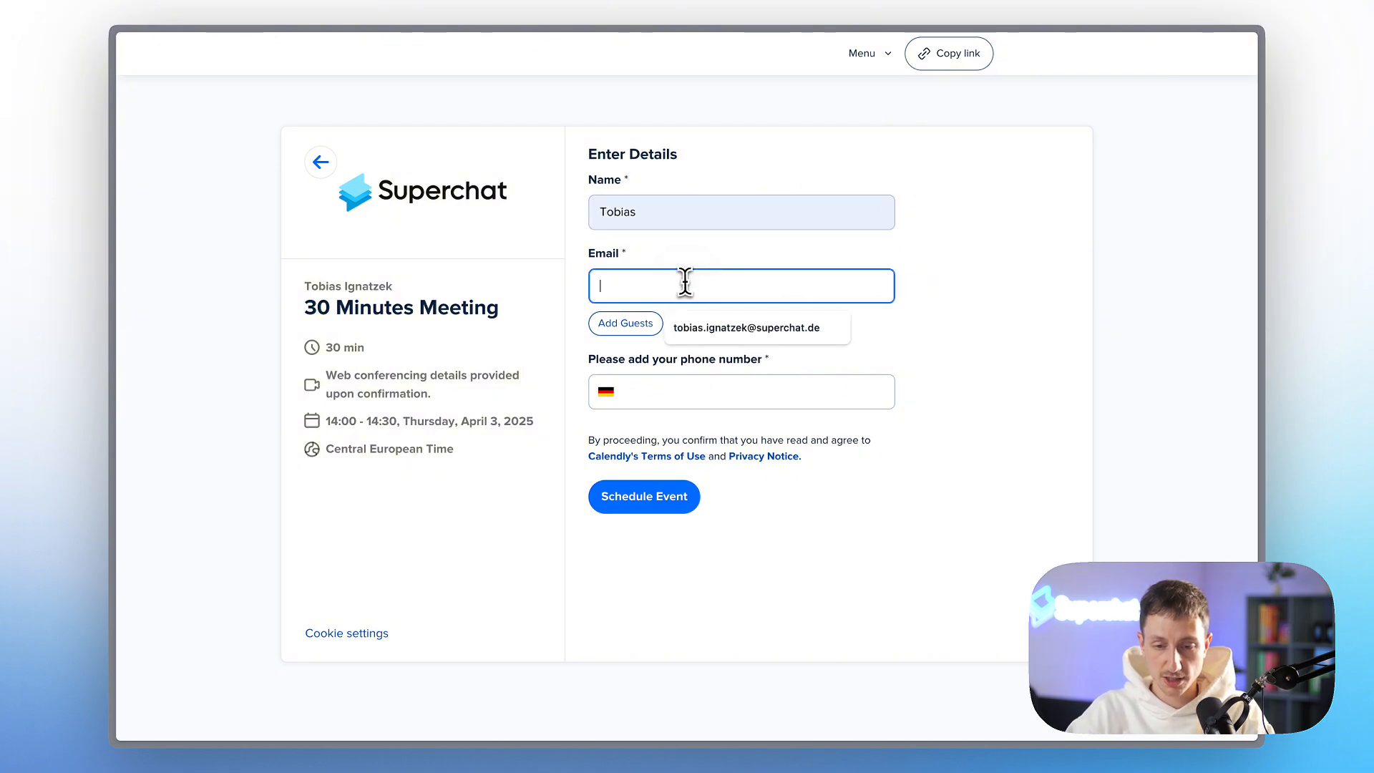
click(709, 328)
click(699, 391)
click(708, 422)
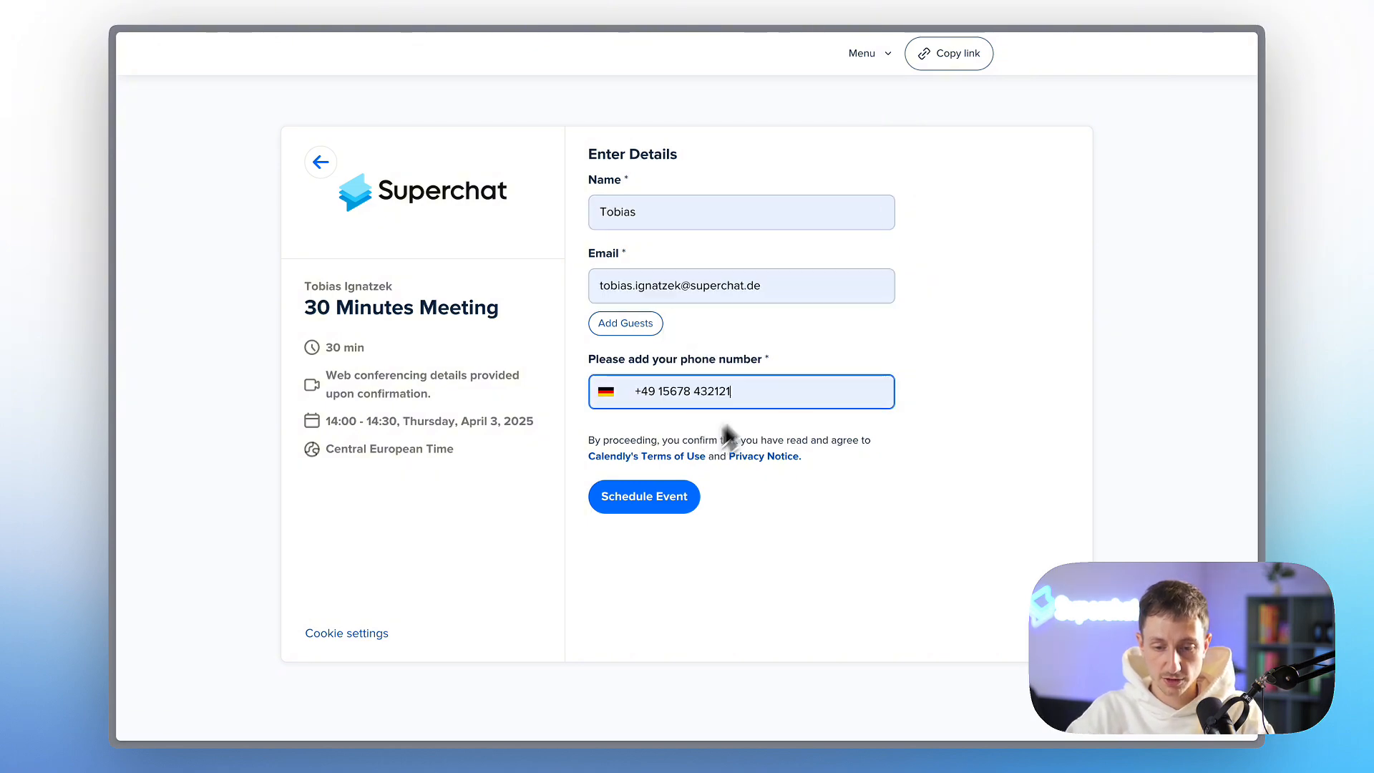
click(642, 503)
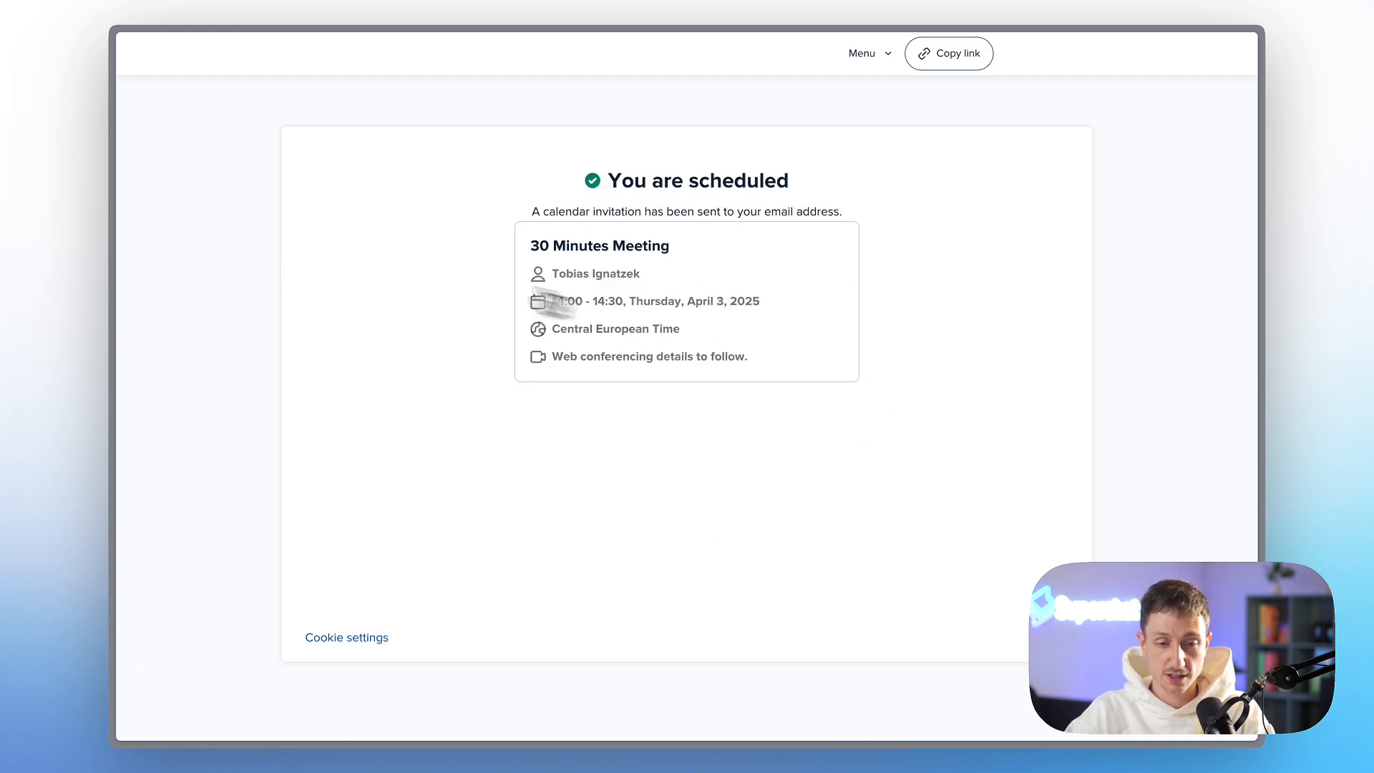
Step: Switch back to the Make scenario and inspect the output bundle of the Calendly Watch Events module
mouse_move(132, 324)
click(191, 222)
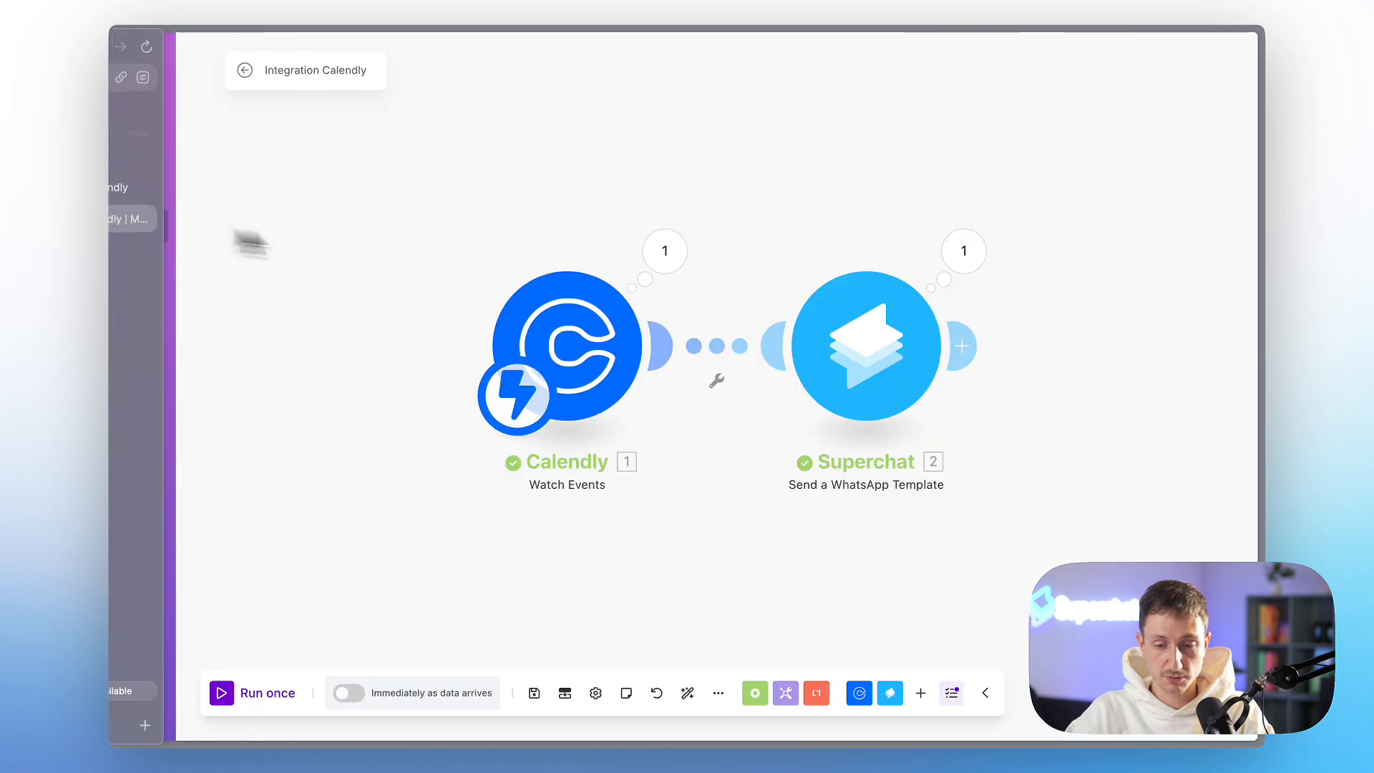
click(668, 252)
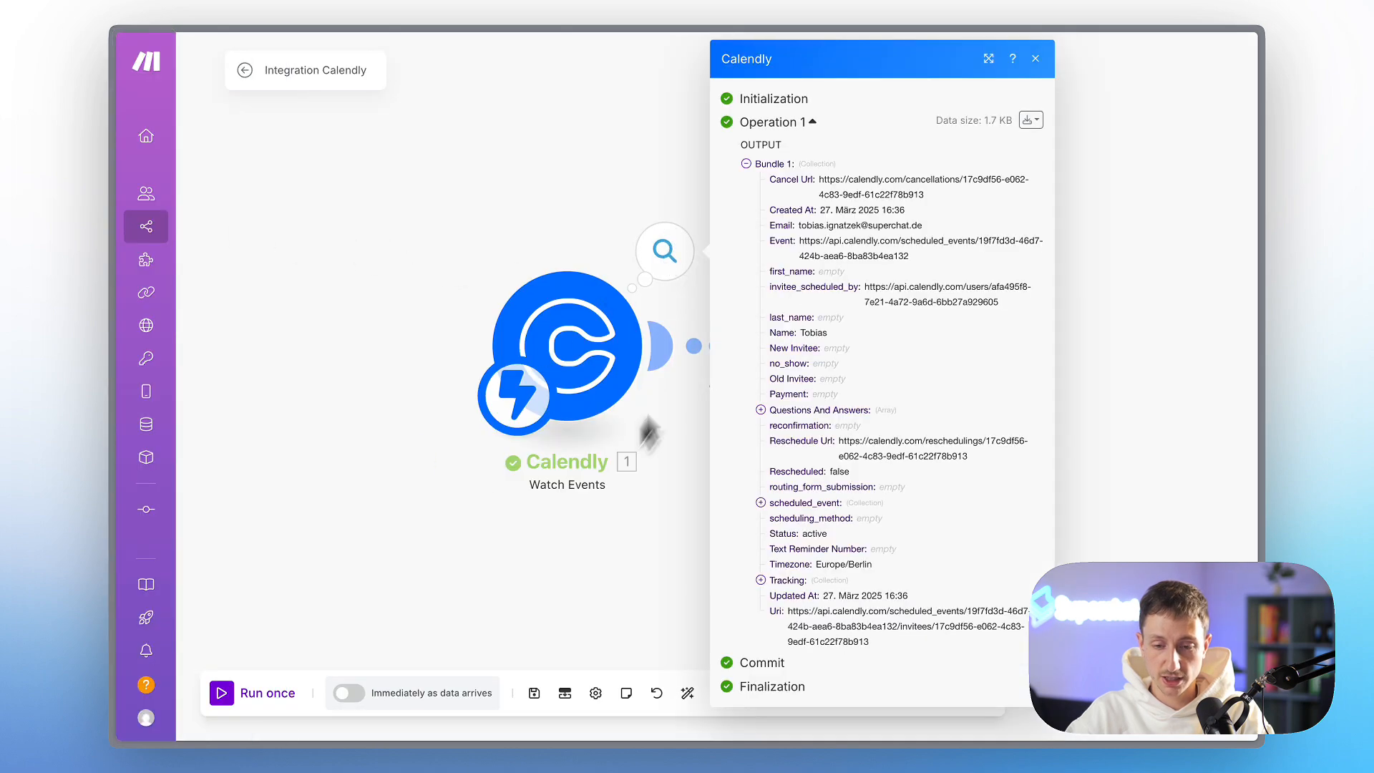
click(595, 213)
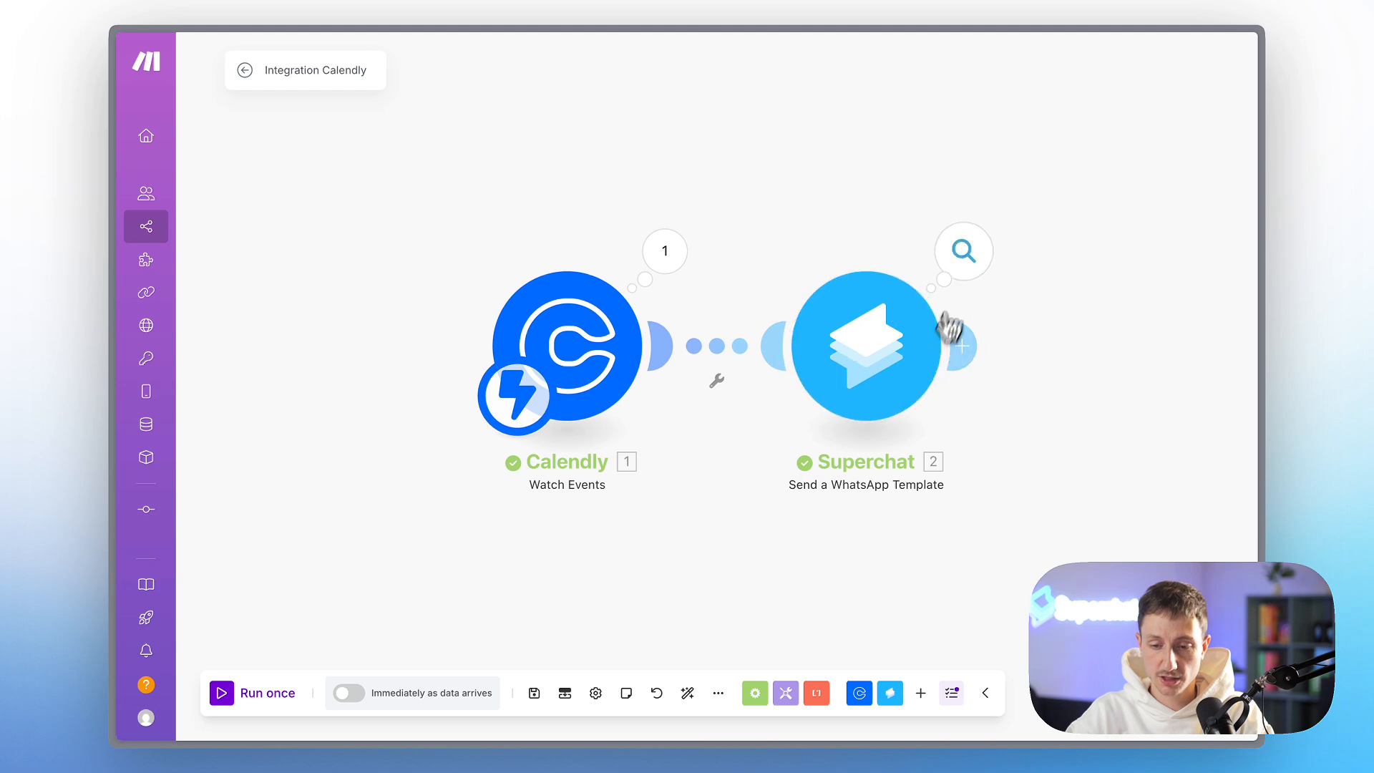
Step: Examine the Superchat module's run output, expanding the first recipient to check the contact identifier, and close the output
click(963, 254)
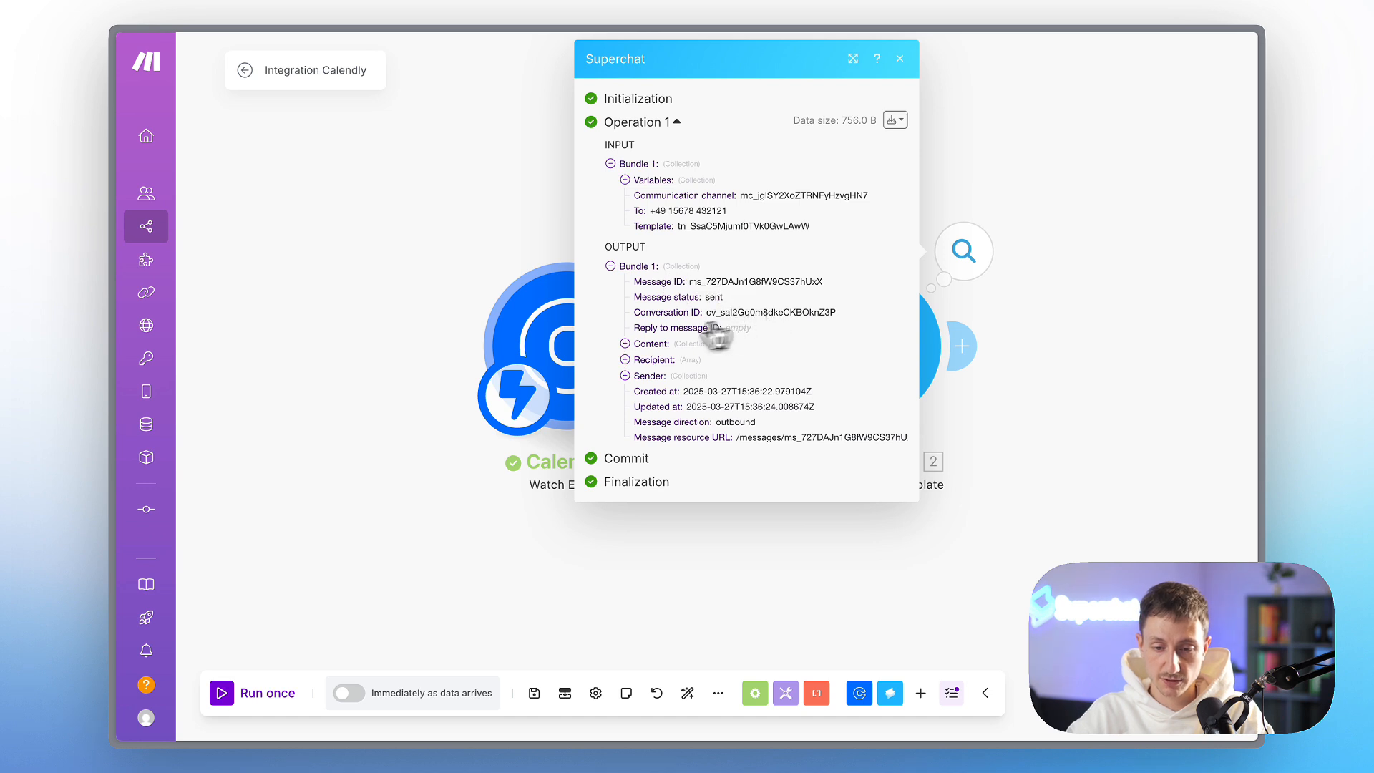
click(625, 360)
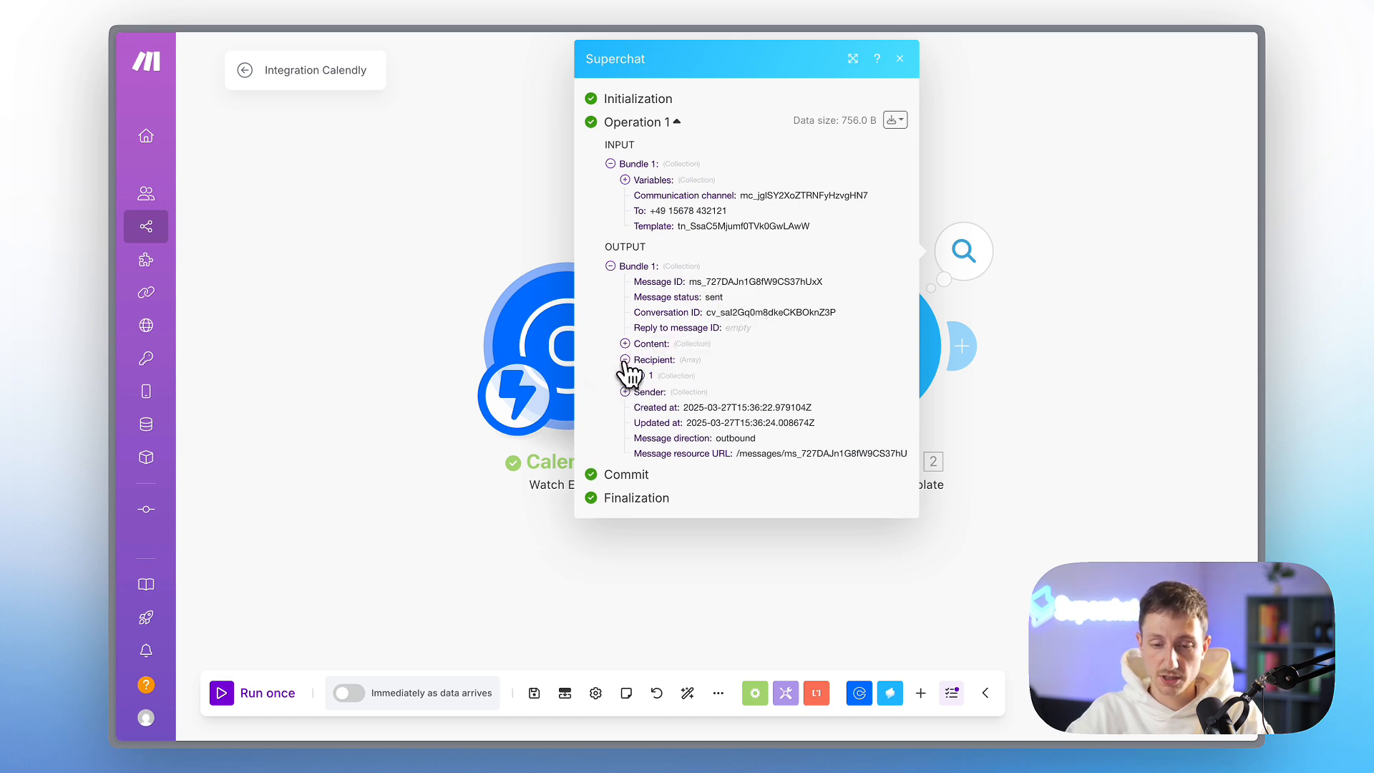
click(639, 376)
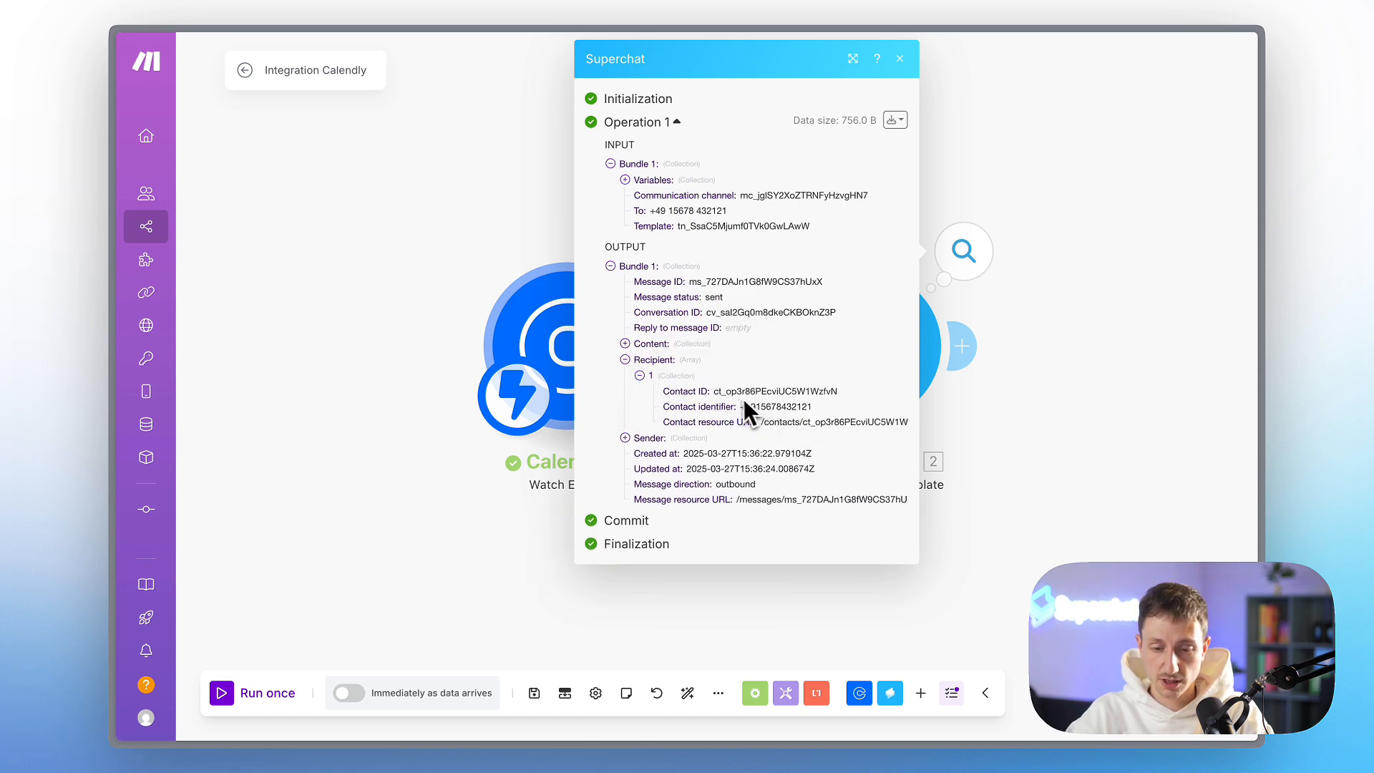
drag(744, 402, 811, 406)
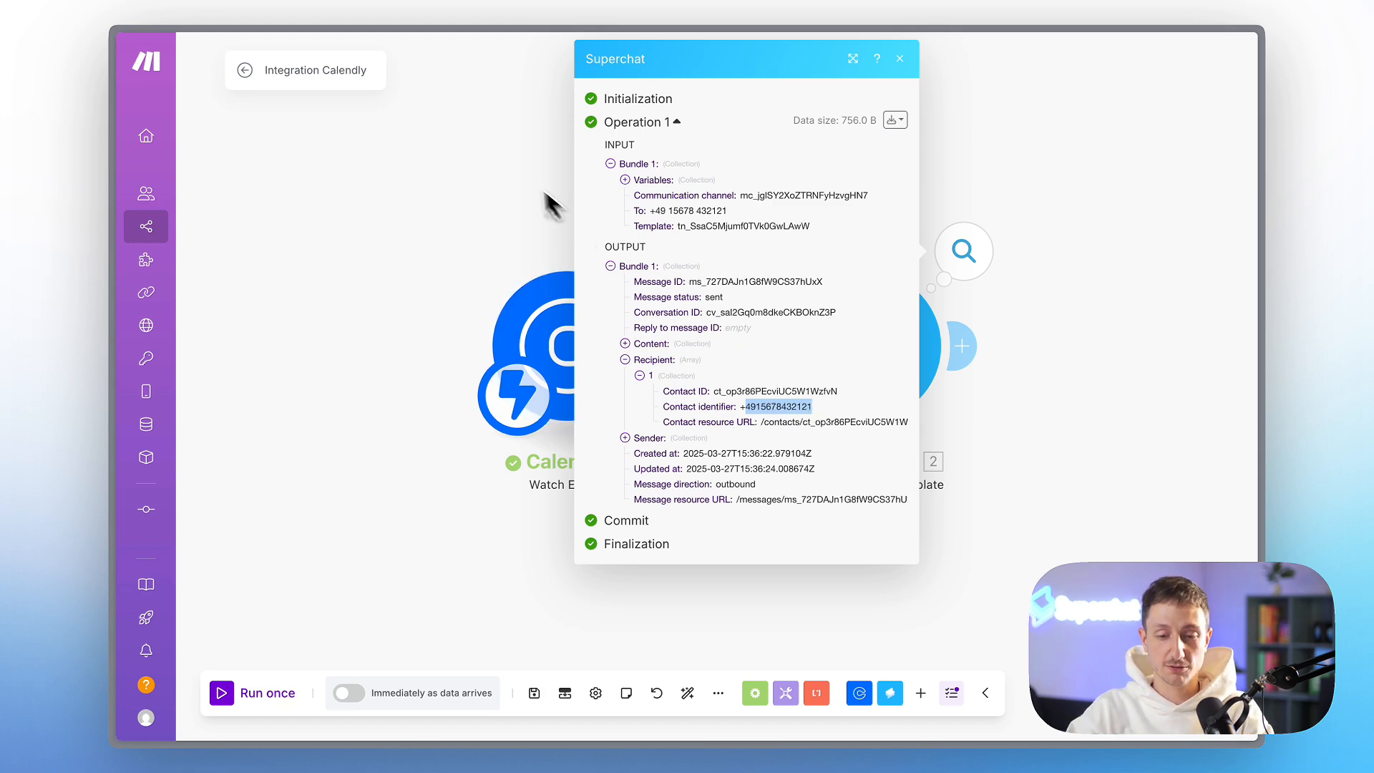
click(458, 211)
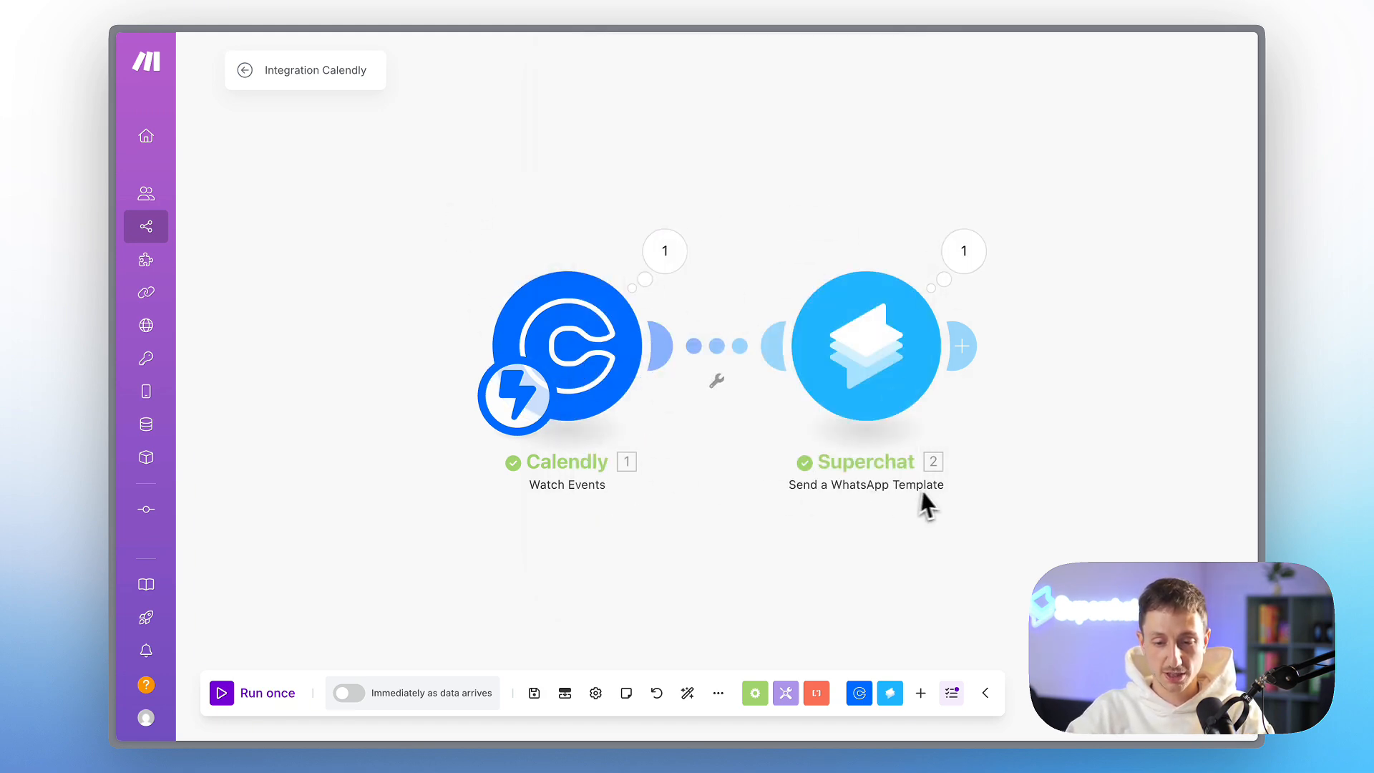